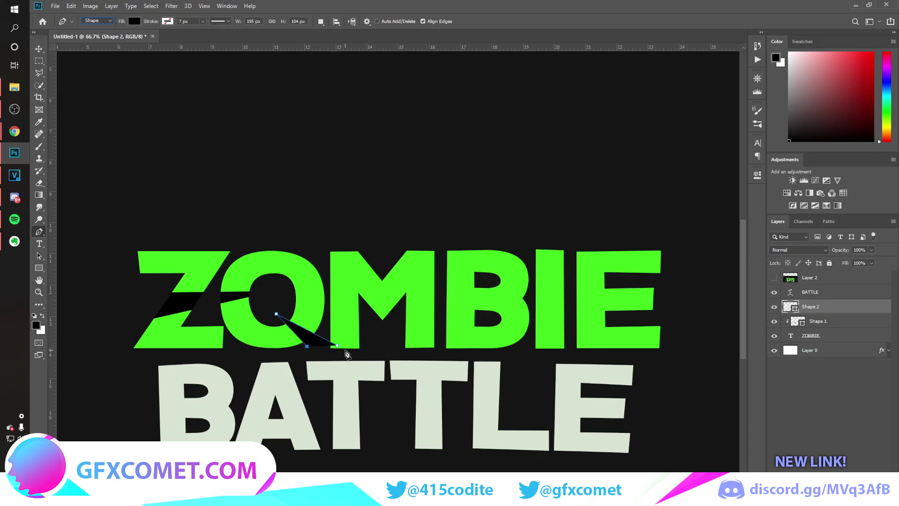
Step: Draw a black triangular shard about 171 × 282 px with the Pen tool, rising from the M of ZOMBIE
click(349, 283)
click(402, 243)
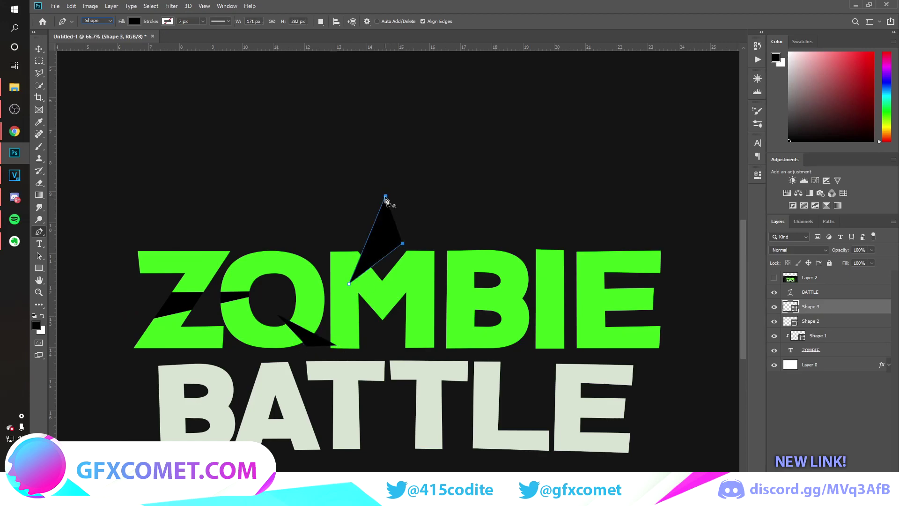
click(385, 196)
Step: Draw a black four-sided shard about 255 × 279 px reaching from above ZOMBIE down into the B
click(498, 245)
click(509, 300)
click(438, 266)
key(ctrl+z)
click(430, 216)
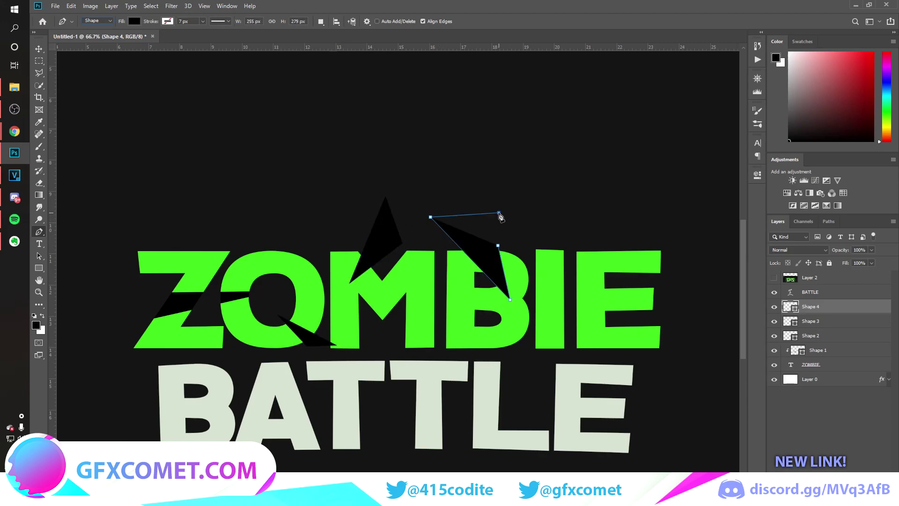
click(499, 213)
click(500, 246)
Step: Draw two black shards across the E of ZOMBIE, about 344 × 288 px slanting upward and about 437 × 171 px slanting downward
click(544, 330)
click(651, 278)
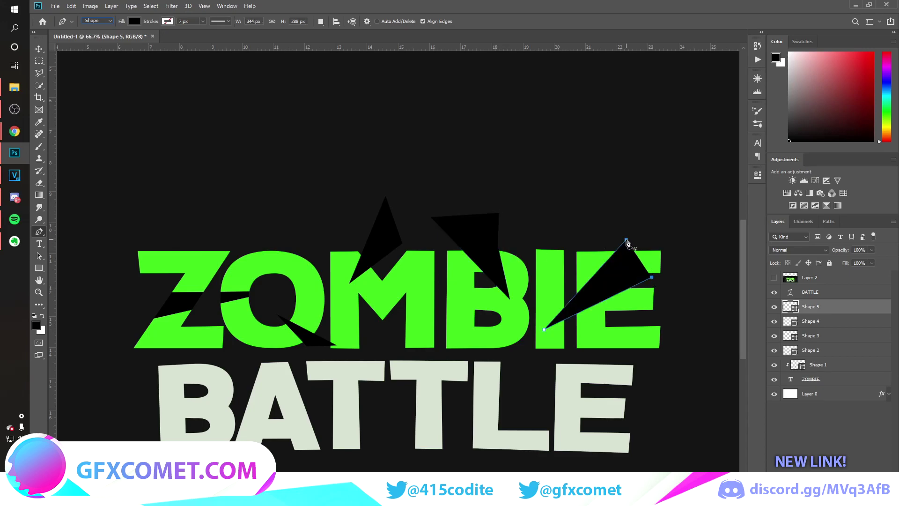
click(570, 304)
click(659, 357)
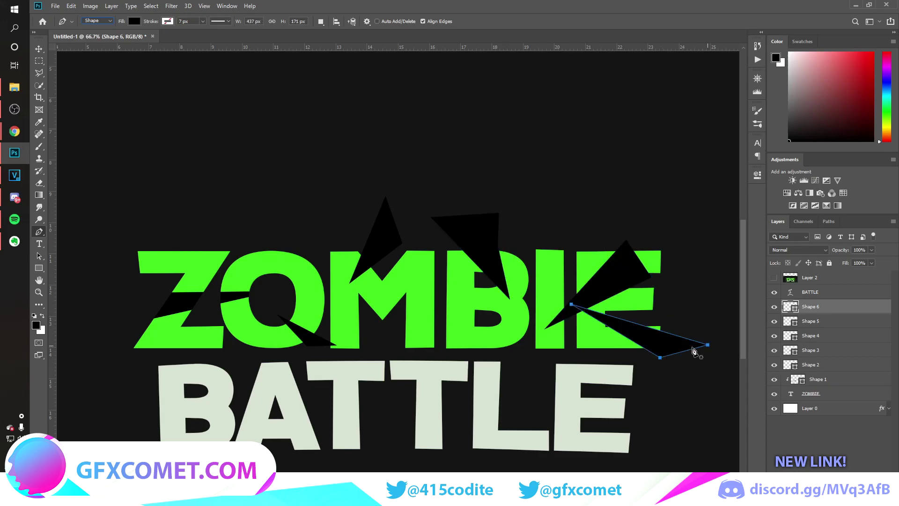
Step: Add a black shard about 270 × 166 px between M and B, and another about 466 × 248 px across the top of the O
click(455, 303)
click(434, 352)
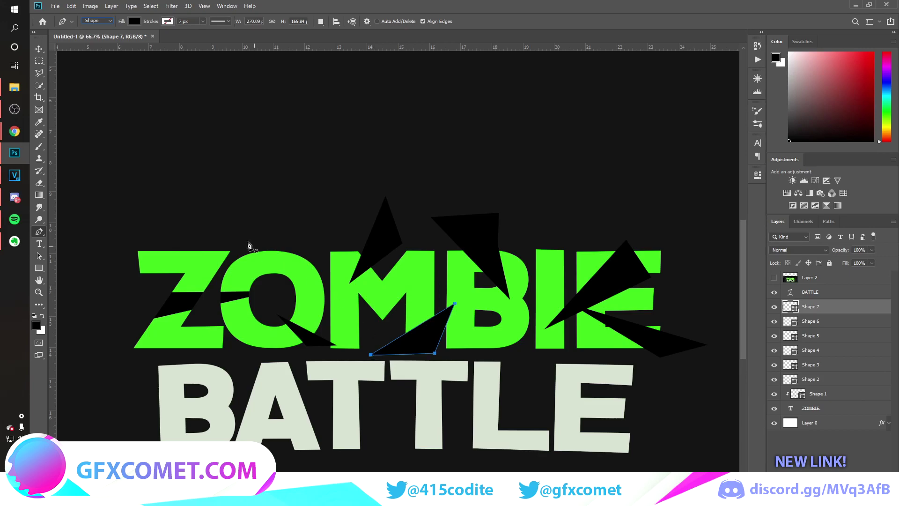
click(222, 218)
click(191, 232)
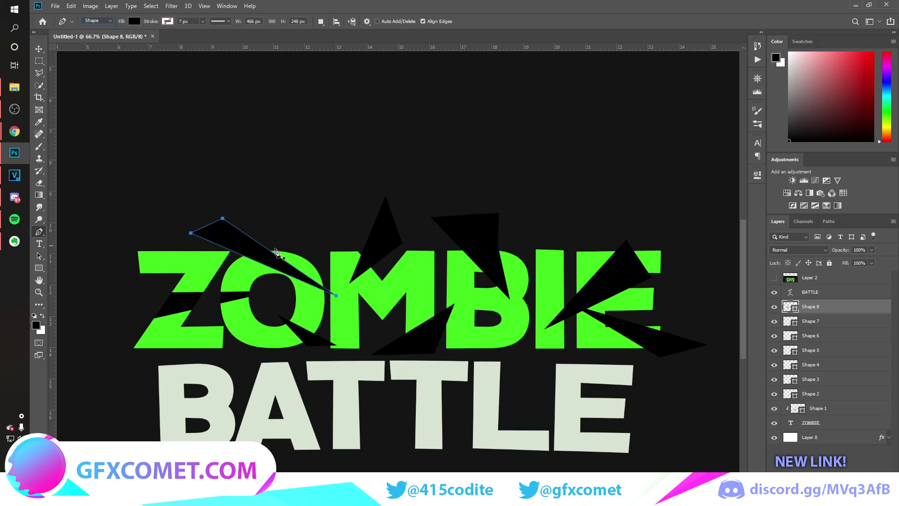
Step: Clip the Shape 2 through Shape 8 layers to the ZOMBIE text
alt+click(829, 396)
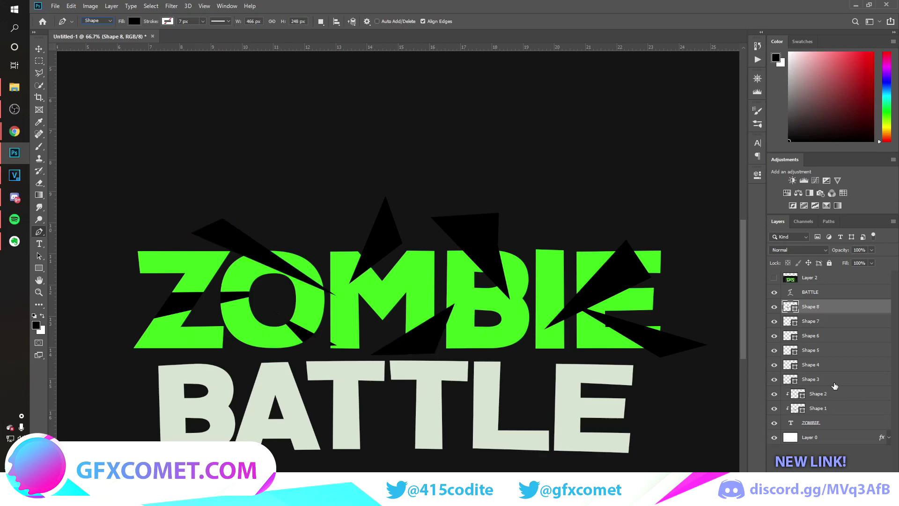
alt+click(838, 383)
alt+click(841, 368)
alt+click(844, 354)
alt+click(846, 342)
alt+click(853, 327)
alt+click(855, 313)
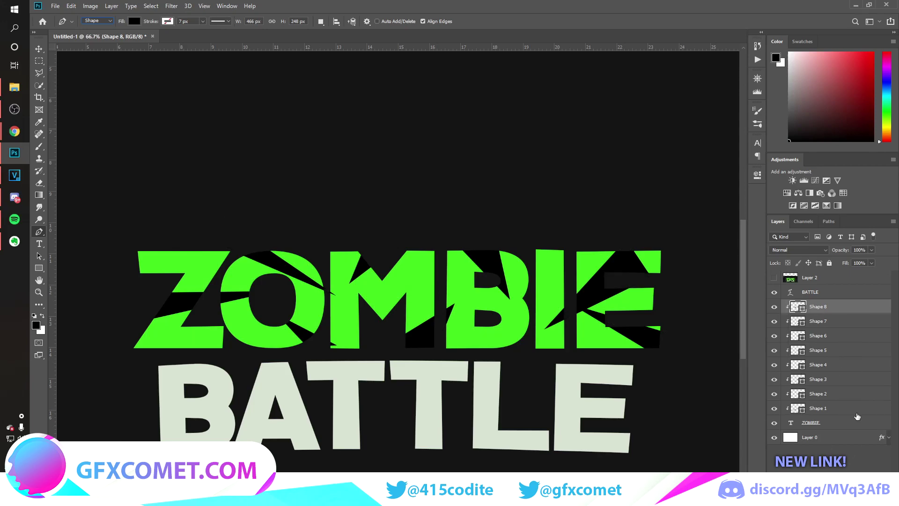
Step: Rasterize the eight clipped shard layers, Shape 1 through Shape 8, and merge them into one layer
shift+click(857, 412)
click(848, 309)
shift+click(856, 411)
right_click(856, 408)
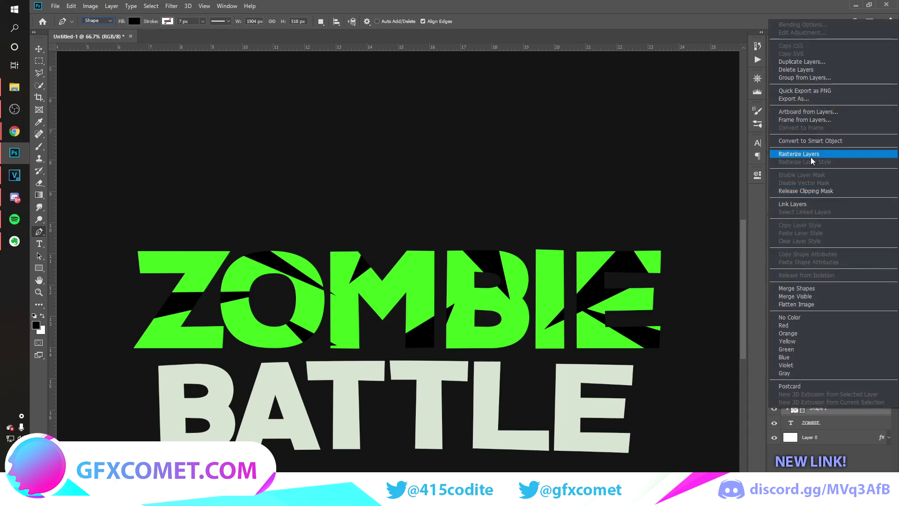
click(810, 154)
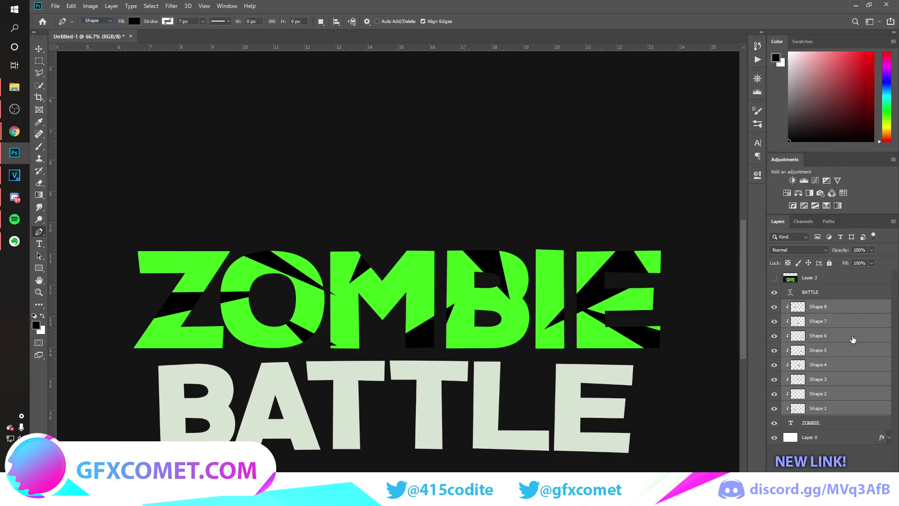
key(ctrl+e)
Step: Keep the merged shard layer in Normal blend mode and lower its opacity to 19%
click(774, 307)
click(800, 250)
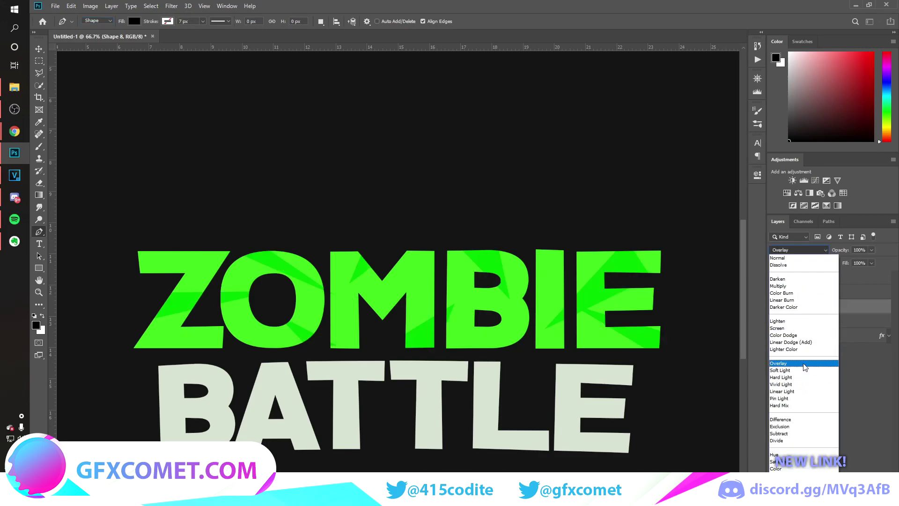
click(809, 258)
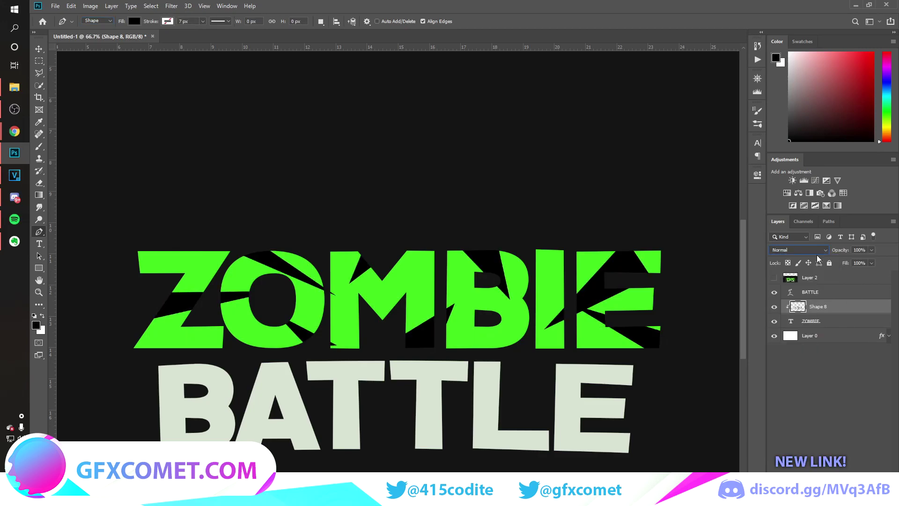
drag(803, 255, 801, 254)
Step: Fade parts of the shards across the ZOMBIE lettering with a soft Eraser at 41% opacity
click(627, 256)
key(e)
key(ctrl+z)
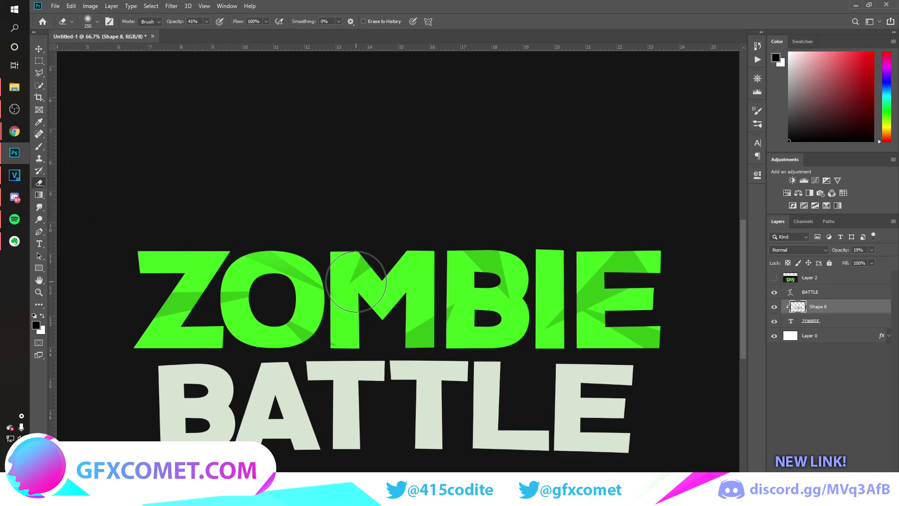
mouse_move(429, 295)
mouse_down()
mouse_move(455, 295)
mouse_move(445, 285)
mouse_move(480, 233)
mouse_move(454, 248)
mouse_move(630, 231)
mouse_move(605, 226)
mouse_move(690, 307)
mouse_up()
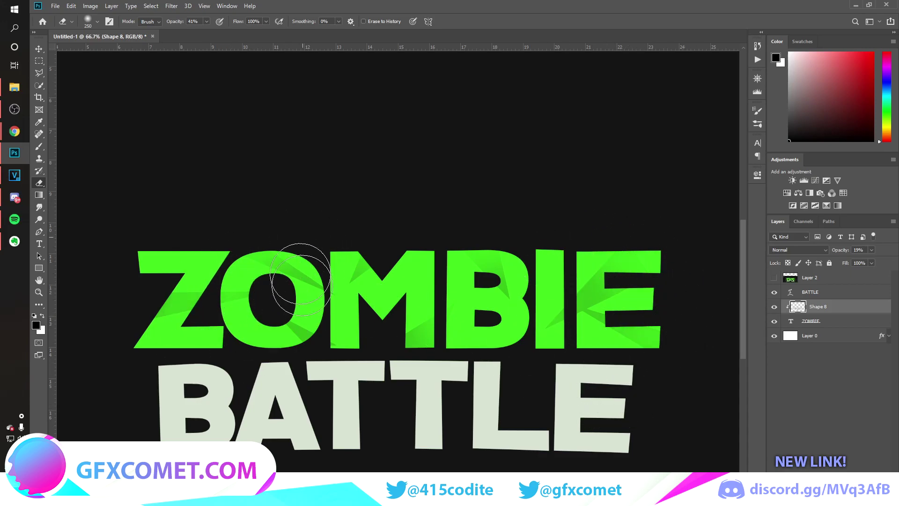
Step: Duplicate the faded shard layer, offset the copy leftward across ZOMBIE and soften it with the Eraser
key(v)
drag(639, 314, 502, 302)
key(ctrl+j)
key(e)
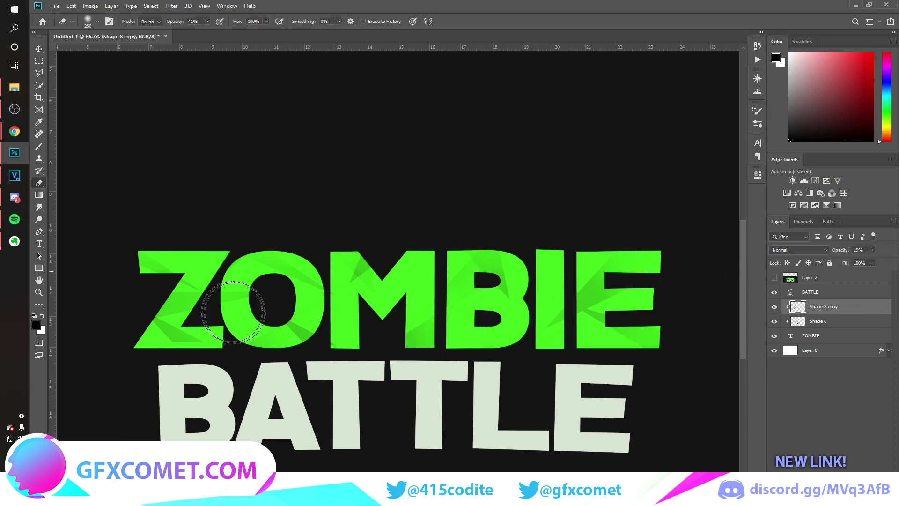
Step: Duplicate the original Shape 8 layer and offset the new copy to the right across the lettering
key(v)
click(831, 326)
drag(356, 290, 470, 309)
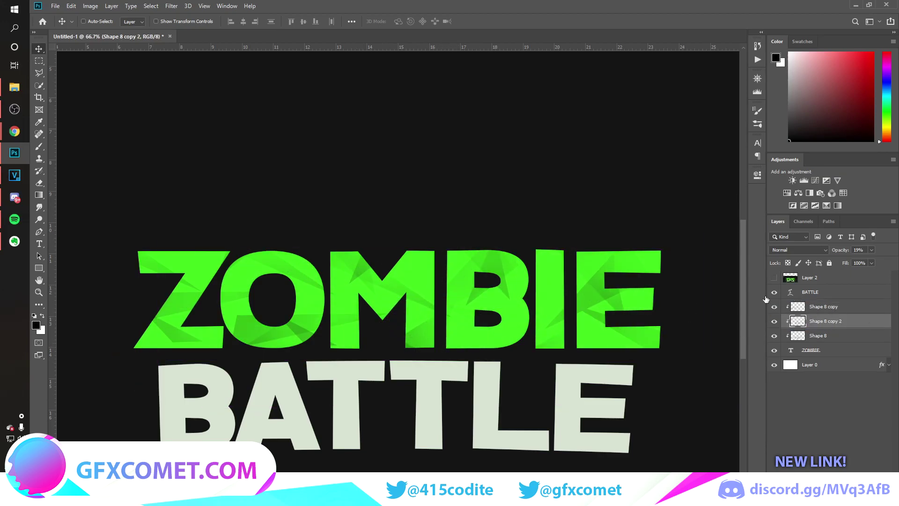
Step: Give the new shard copy a white Color Overlay
double_click(858, 321)
click(576, 279)
click(755, 173)
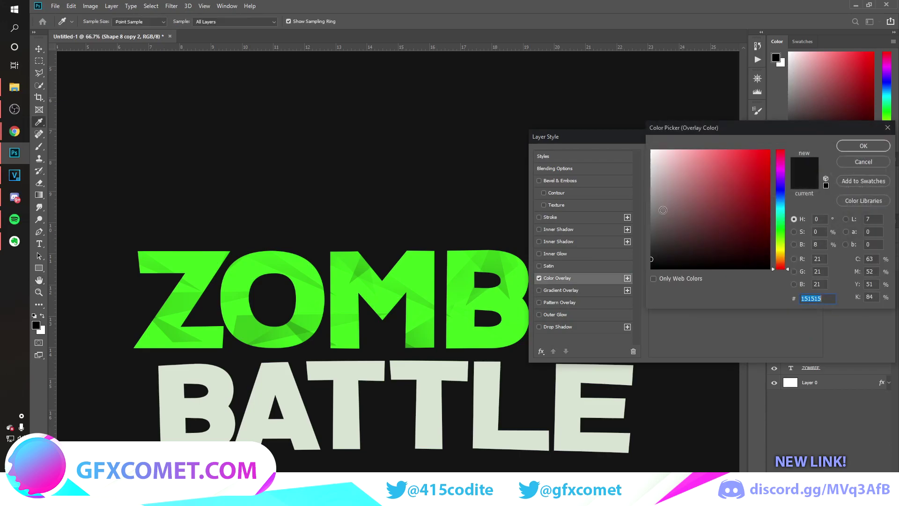
click(652, 150)
click(864, 147)
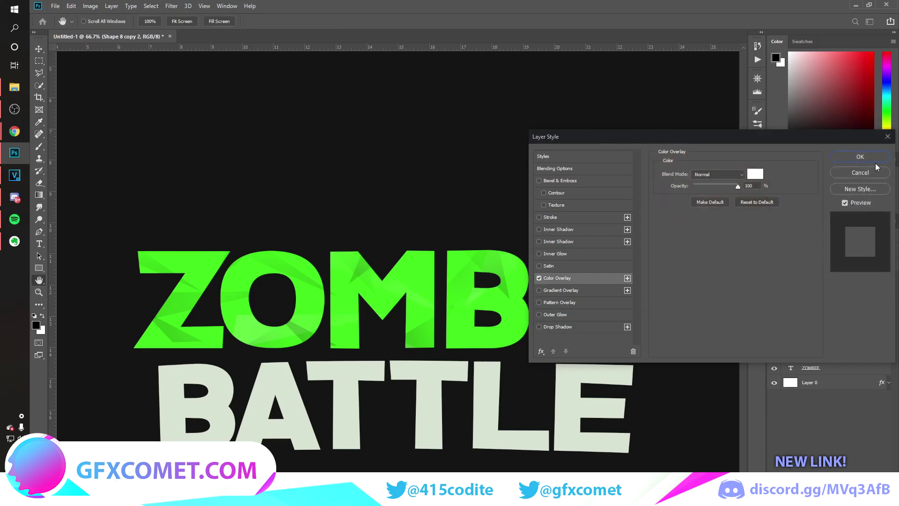
click(859, 157)
Step: Rasterize the white shard copy's layer style and raise the layer's opacity to 97%
drag(856, 253, 884, 259)
right_click(845, 322)
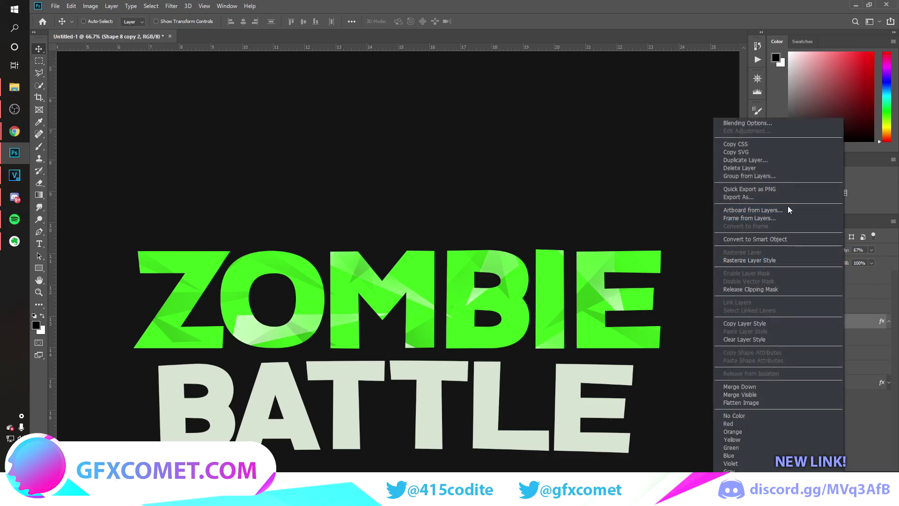
click(771, 260)
drag(731, 247, 839, 248)
Step: Reposition the white shards over ZOMBIE and set their blend mode to Overlay
drag(634, 256, 611, 263)
click(812, 252)
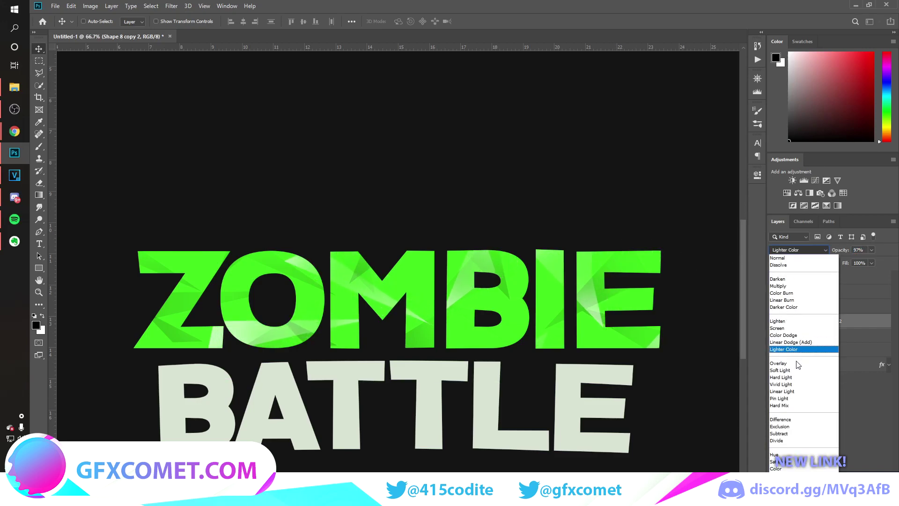
click(797, 367)
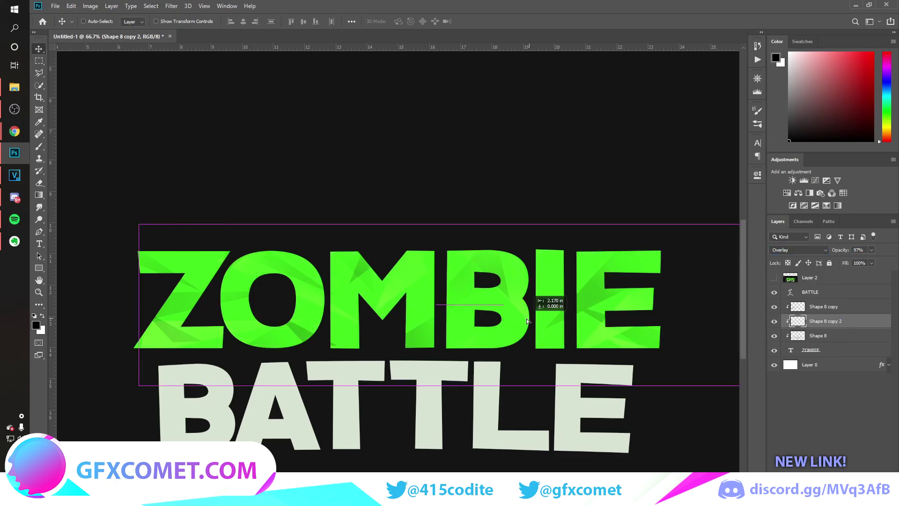
key(e)
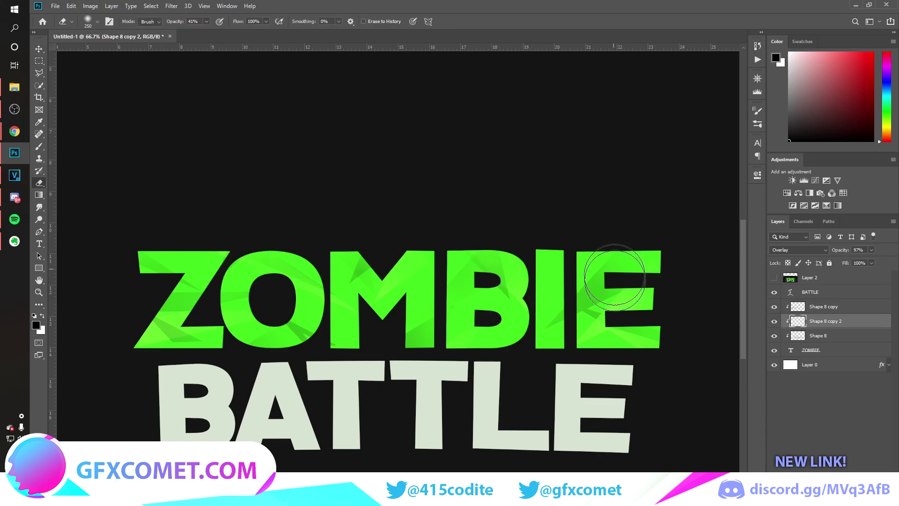
Step: Duplicate the white Overlay shards twice, offsetting the copies across ZOMBIE and softening them with the Eraser
key(v)
mouse_move(602, 251)
mouse_down()
mouse_move(463, 257)
mouse_move(598, 275)
mouse_move(601, 266)
mouse_up()
key(e)
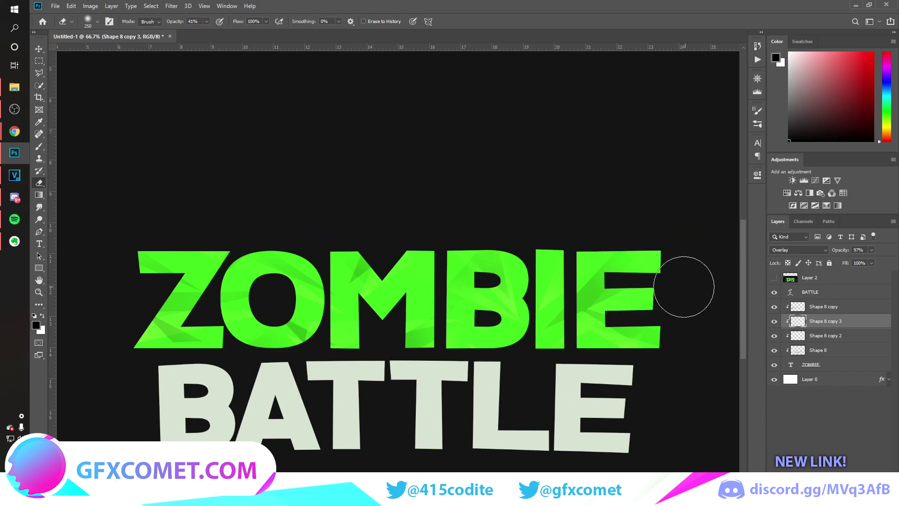
key(v)
mouse_move(671, 261)
mouse_down()
mouse_move(301, 226)
mouse_move(284, 237)
mouse_up()
Step: Compare with the Layer 2 reference artwork and draw a white rectangle about 1891 × 53 px across ZOMBIE, above the shard layers
click(771, 279)
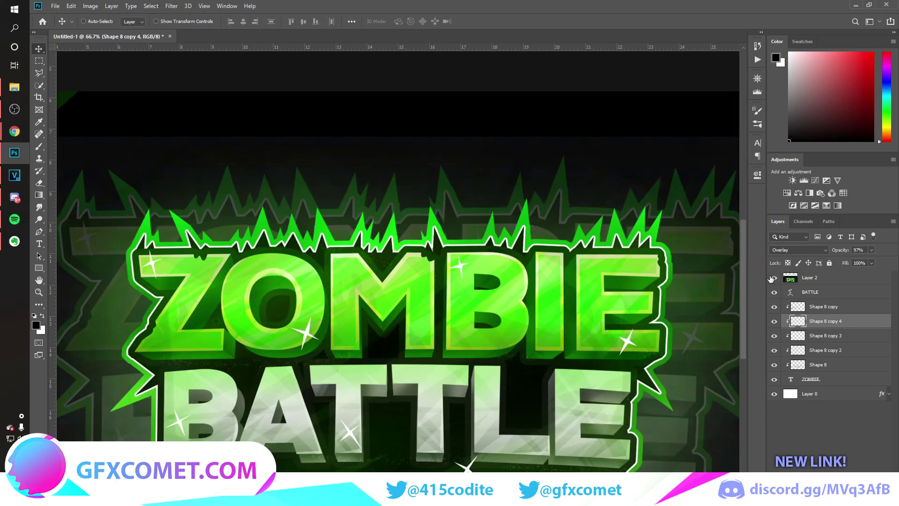
click(773, 278)
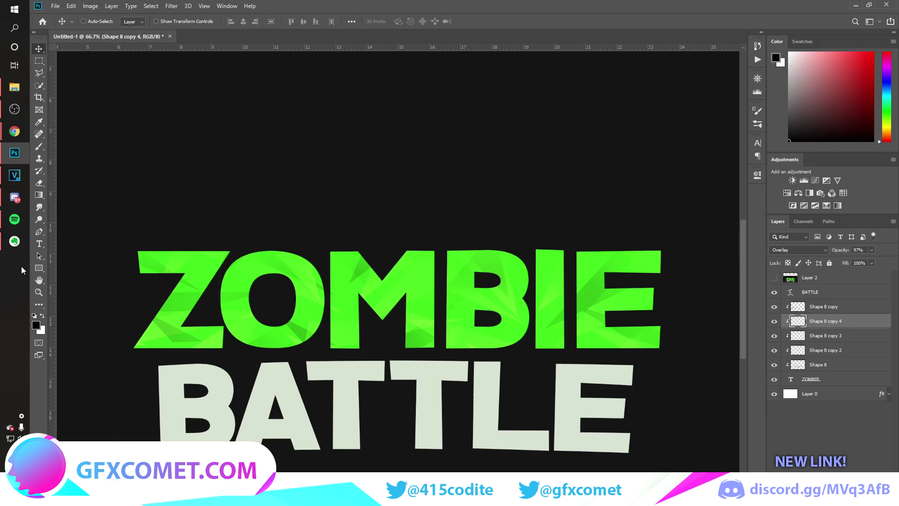
right_click(39, 274)
click(84, 267)
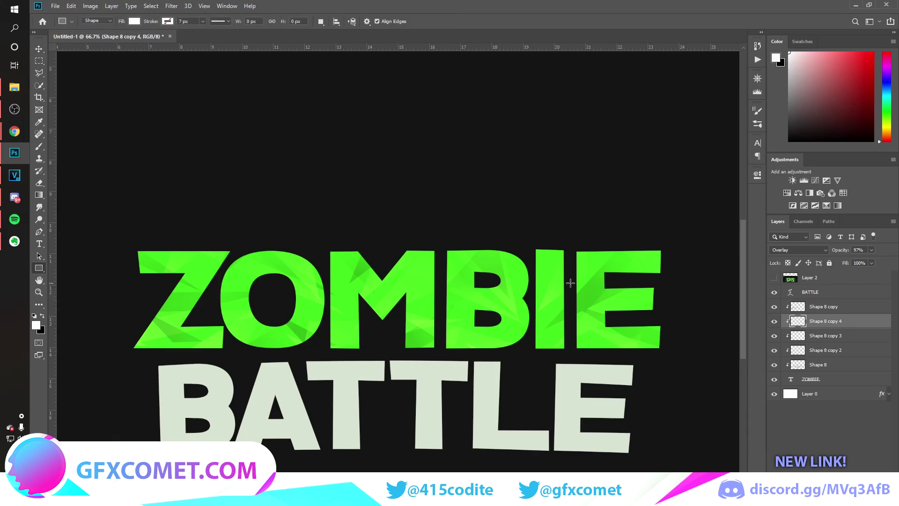
key(alt+bracketright)
drag(87, 283, 677, 299)
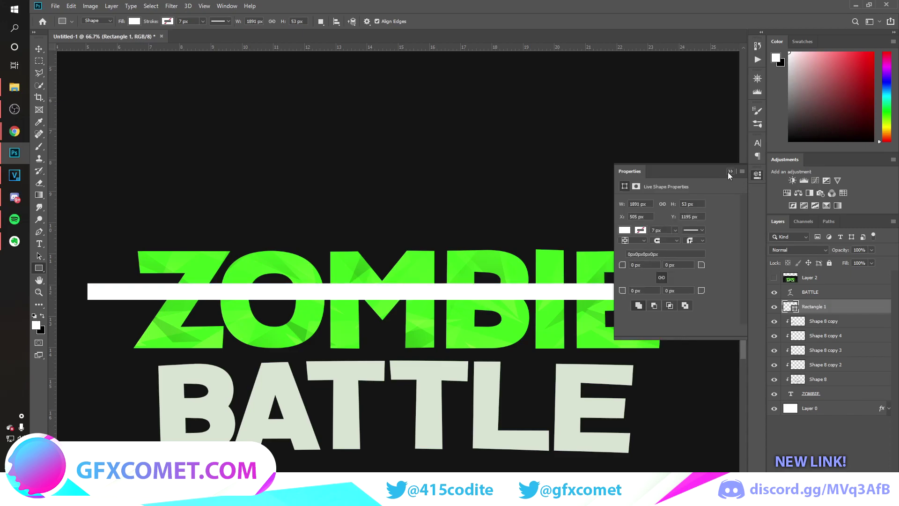
click(730, 171)
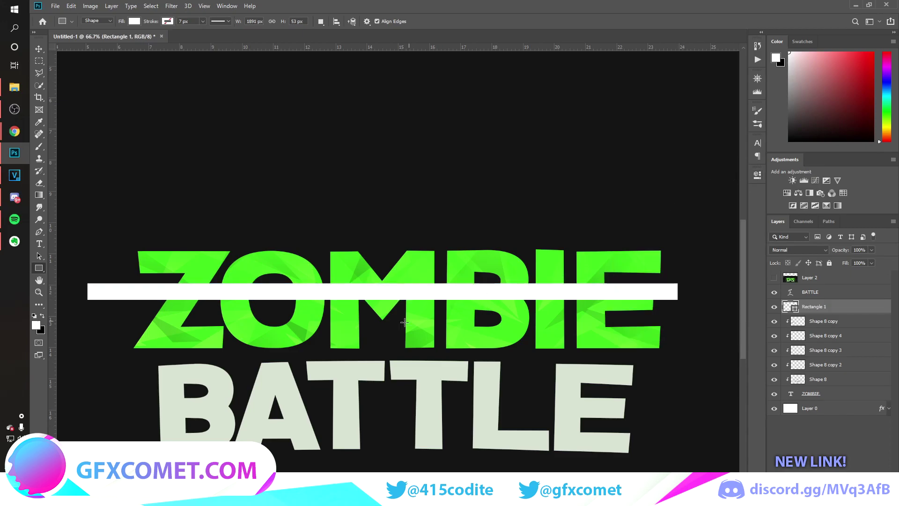
Step: Clip the white rectangle to the ZOMBIE text and rotate it into a rising diagonal stripe over the M
alt+click(833, 312)
key(ctrl+t)
drag(693, 328, 612, 111)
key(Return)
Step: Set the diagonal stripe's blend mode to Overlay and duplicate it repeatedly into parallel stripes across all of ZOMBIE
click(799, 250)
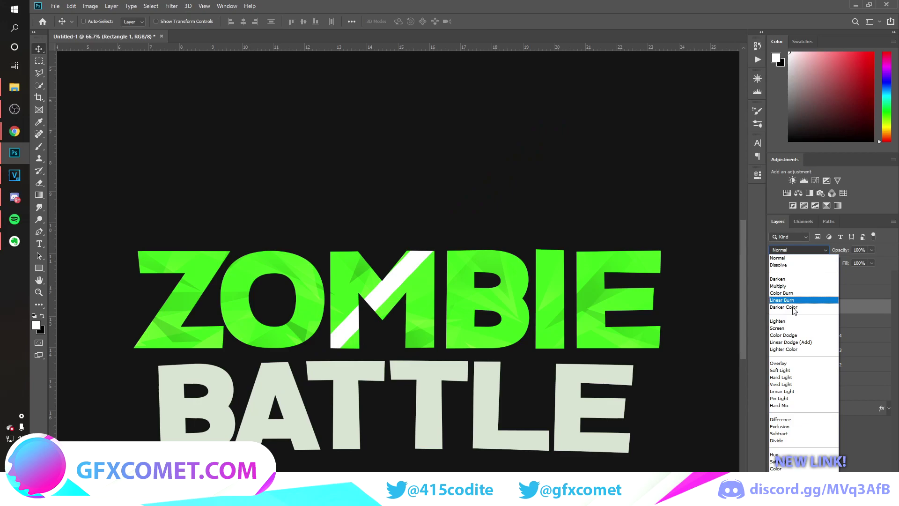
click(796, 349)
drag(684, 308, 601, 270)
key(ctrl+j)
shift+click(814, 327)
drag(657, 275, 404, 236)
drag(404, 236, 242, 213)
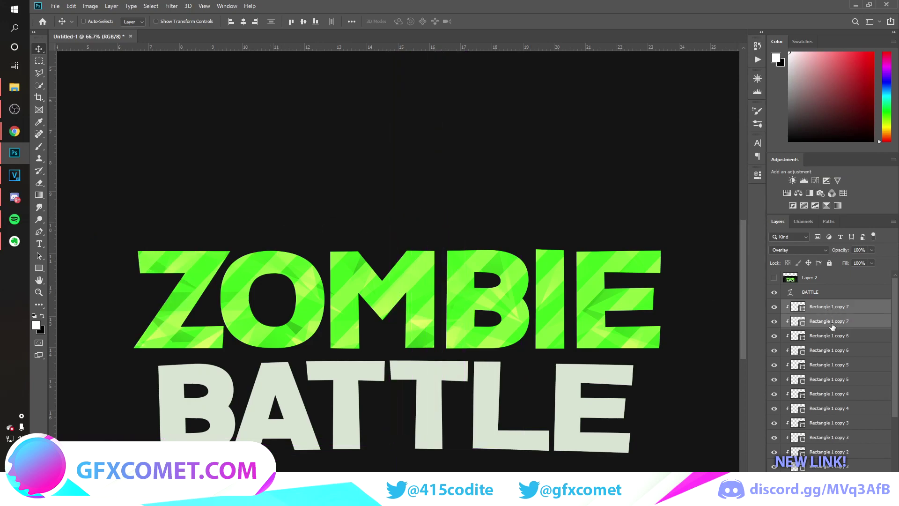
Step: Merge all the diagonal stripe layers into a single layer
click(838, 309)
scroll(839, 314, down, 4)
shift+click(842, 436)
key(ctrl+e)
Step: Fade parts of the merged stripes with the Eraser at 41% opacity, enlarging the brush to 400 px
key(e)
click(527, 312)
click(427, 192)
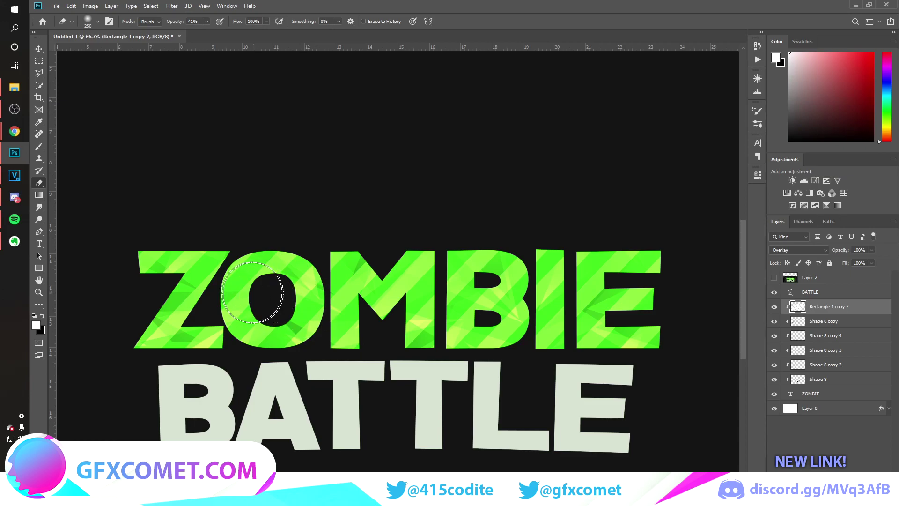
drag(217, 292, 227, 300)
drag(552, 291, 583, 278)
key(bracketright)
key(bracketright)
mouse_move(534, 345)
mouse_down()
mouse_move(408, 295)
mouse_move(679, 314)
mouse_up()
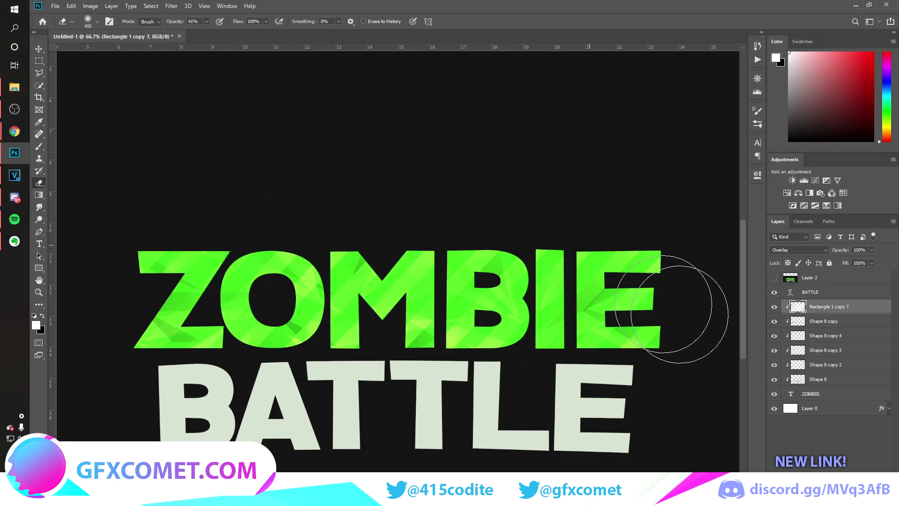
Step: Duplicate the merged stripes layer, offset the copy, and give it a black #000000 Color Overlay
key(v)
drag(645, 277, 589, 263)
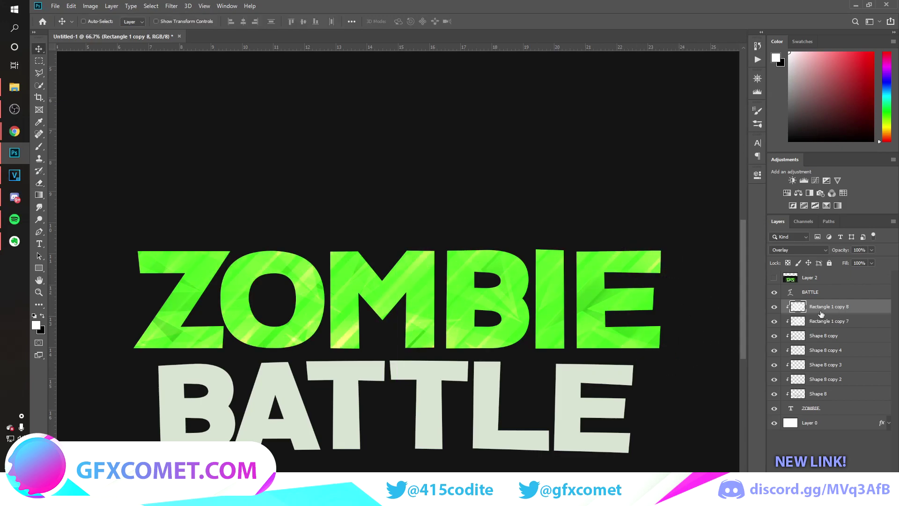
double_click(880, 309)
click(562, 278)
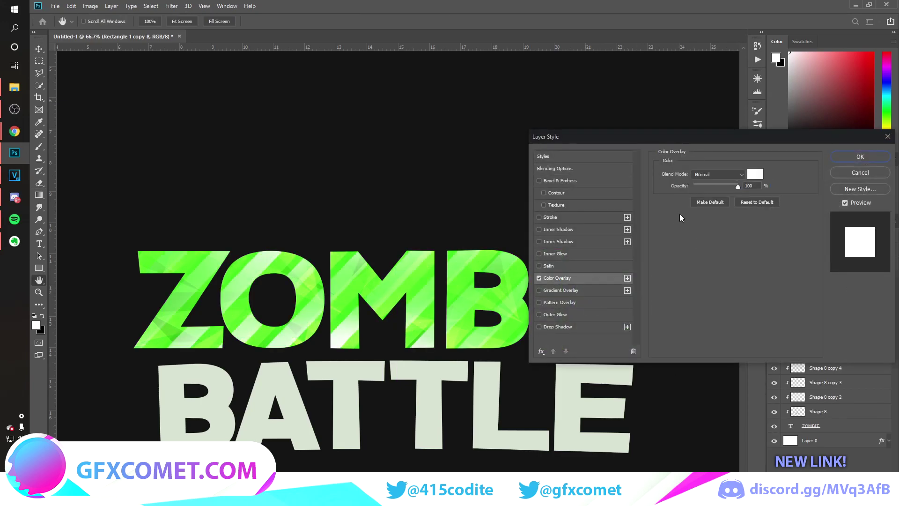
click(757, 177)
text(000000)
click(853, 149)
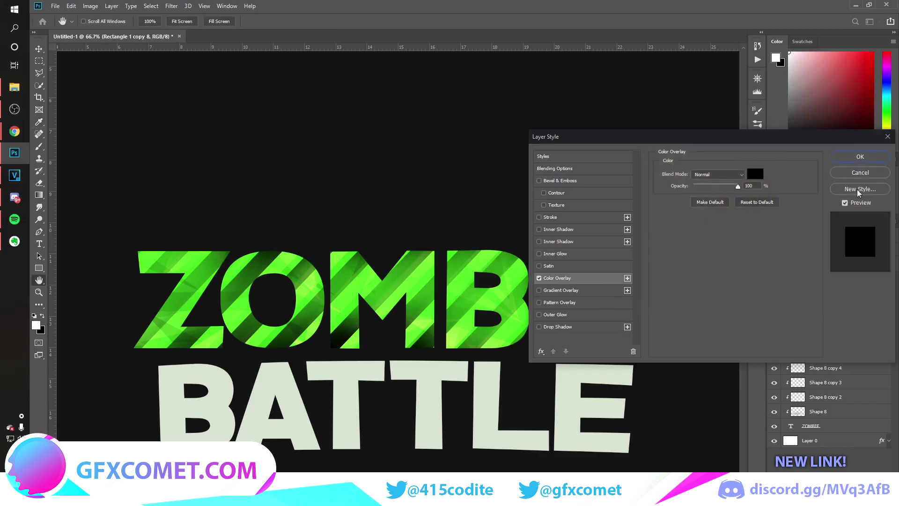
click(877, 159)
Step: Rasterize the dark stripes' layer style with Overlay blending, then shift the stripes across ZOMBIE and fade them with the Eraser
right_click(866, 311)
click(809, 263)
click(800, 250)
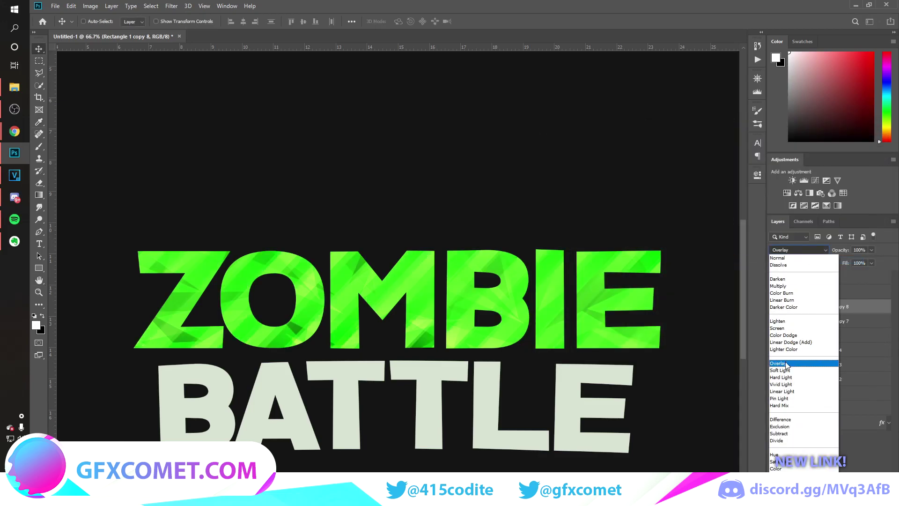
click(787, 363)
mouse_move(559, 295)
mouse_down()
mouse_move(618, 308)
mouse_move(565, 299)
mouse_move(620, 294)
mouse_up()
key(e)
key(v)
Step: Check the reference artwork, then duplicate the ZOMBIE text layer above its clipped textures and rasterize the copy
click(774, 278)
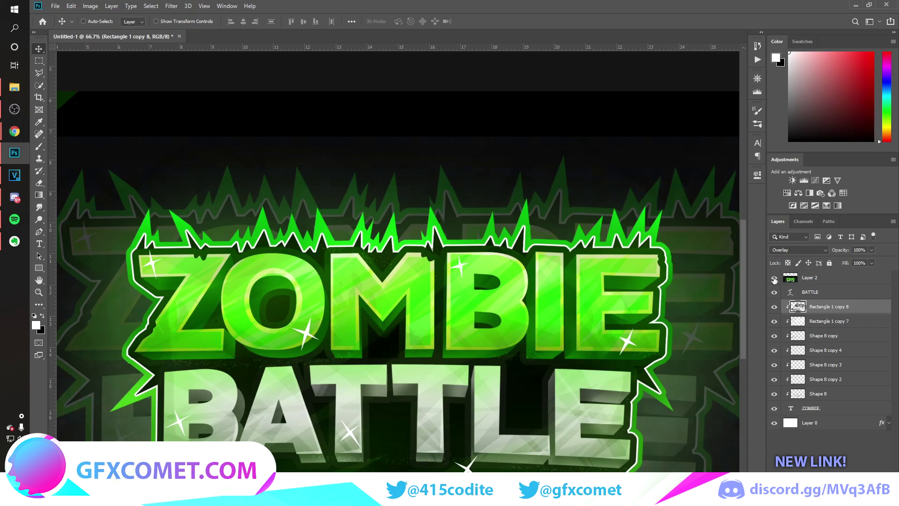
click(774, 279)
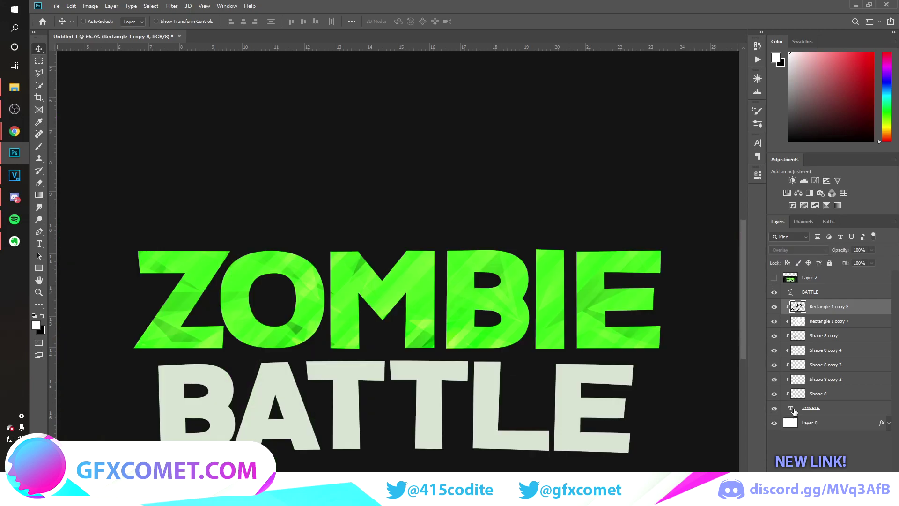
click(840, 410)
drag(835, 413, 836, 307)
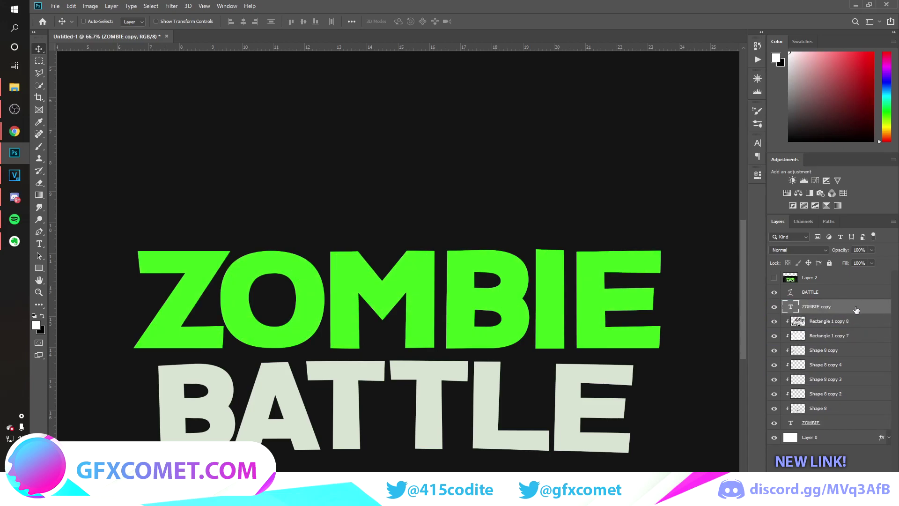
right_click(856, 310)
click(766, 232)
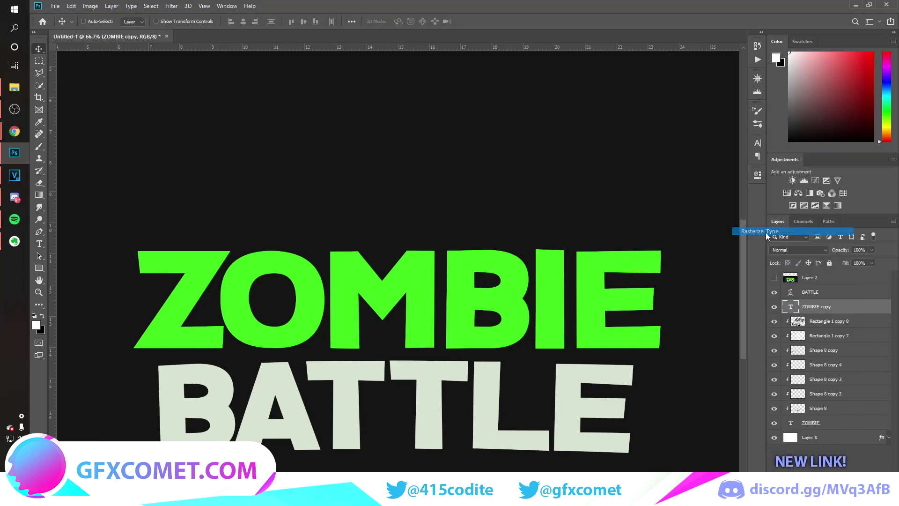
Step: Select the rasterized ZOMBIE copy's outline, contract the selection by 15 pixels, and delete the interior to leave a border
ctrl+click(791, 307)
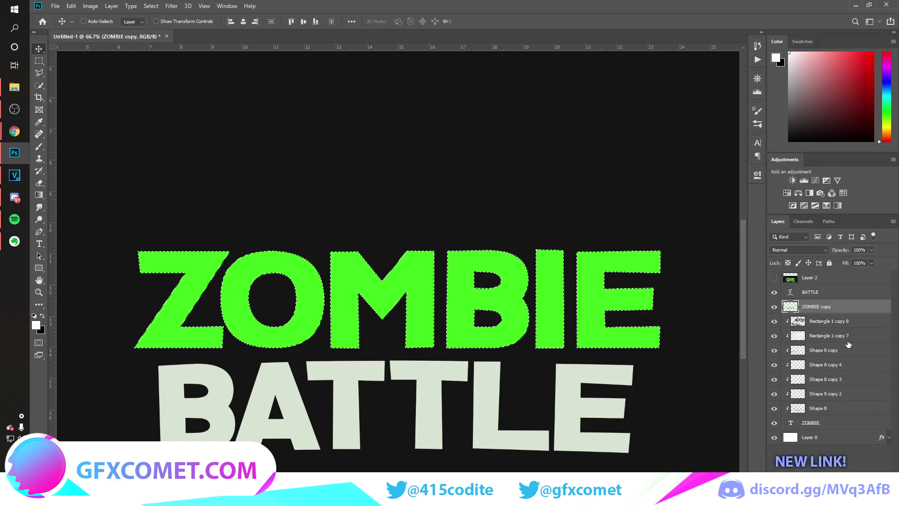
click(148, 7)
mouse_move(214, 138)
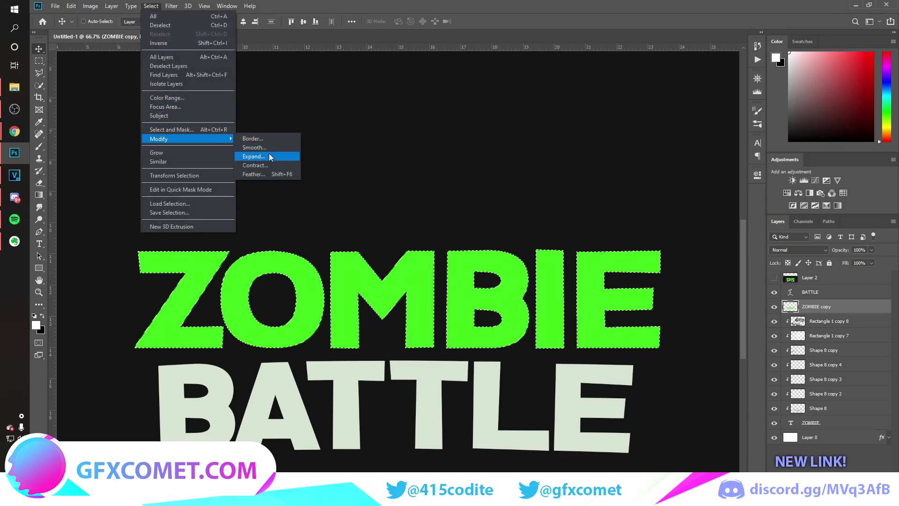
click(272, 166)
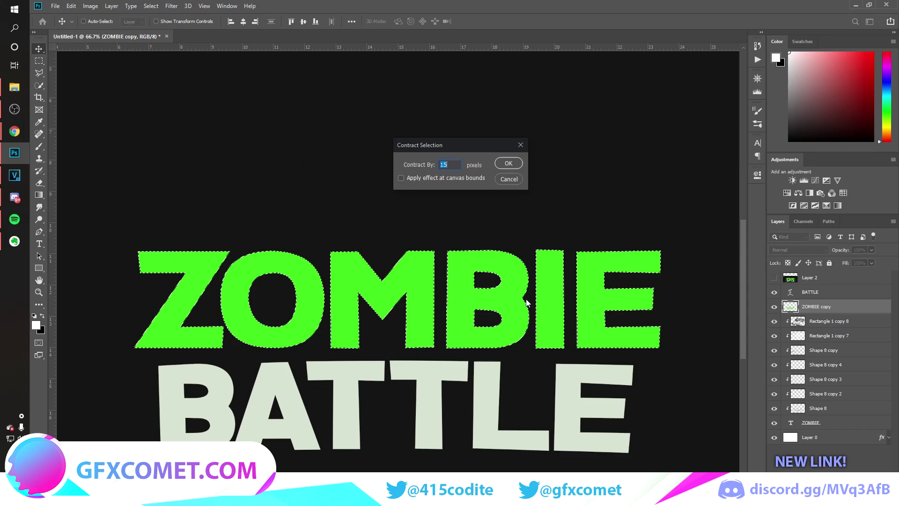
key(Return)
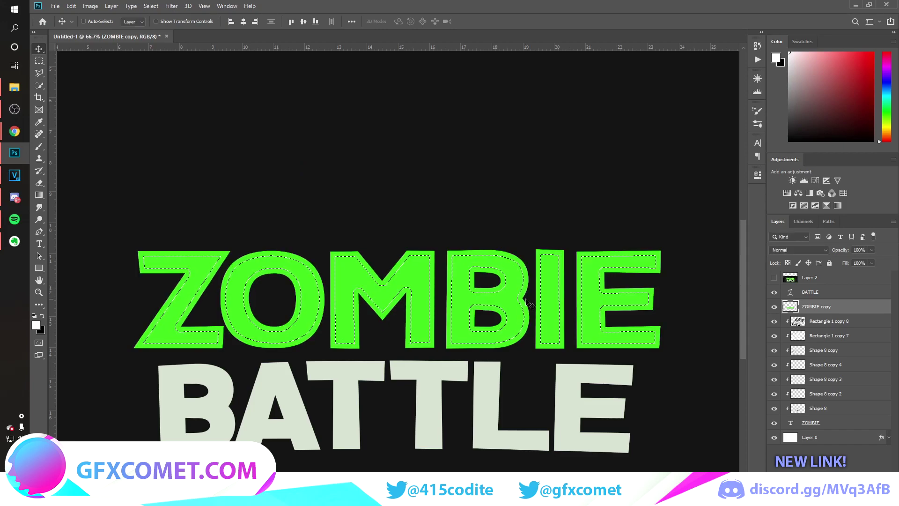
key(Delete)
key(ctrl+d)
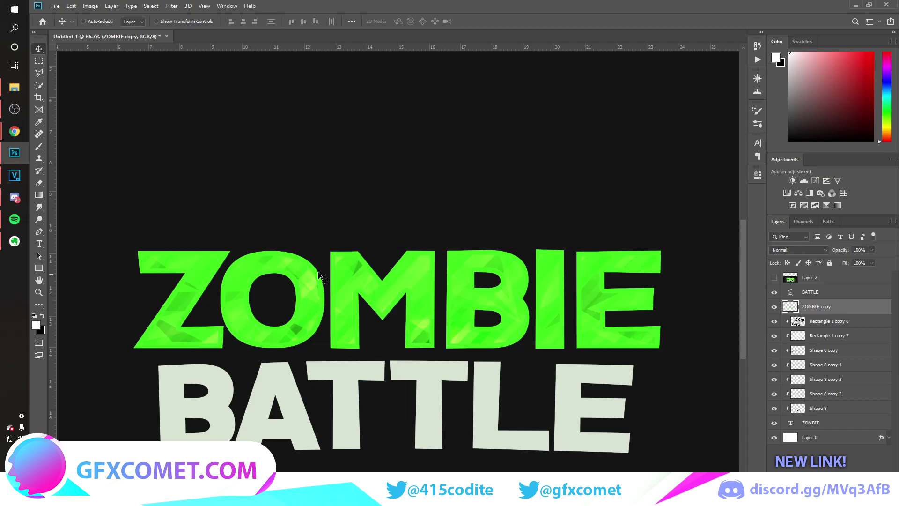
Step: Apply a white Color Overlay to the ZOMBIE border layer
right_click(845, 311)
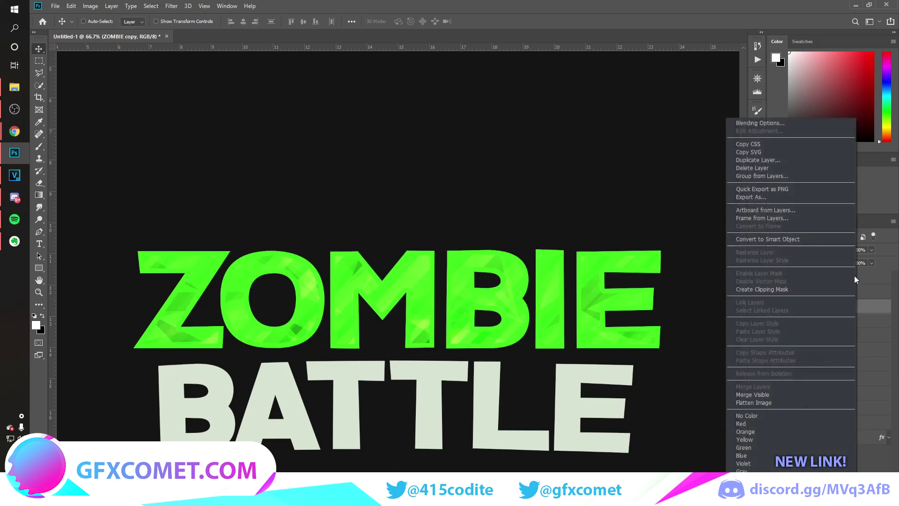
click(793, 123)
click(571, 279)
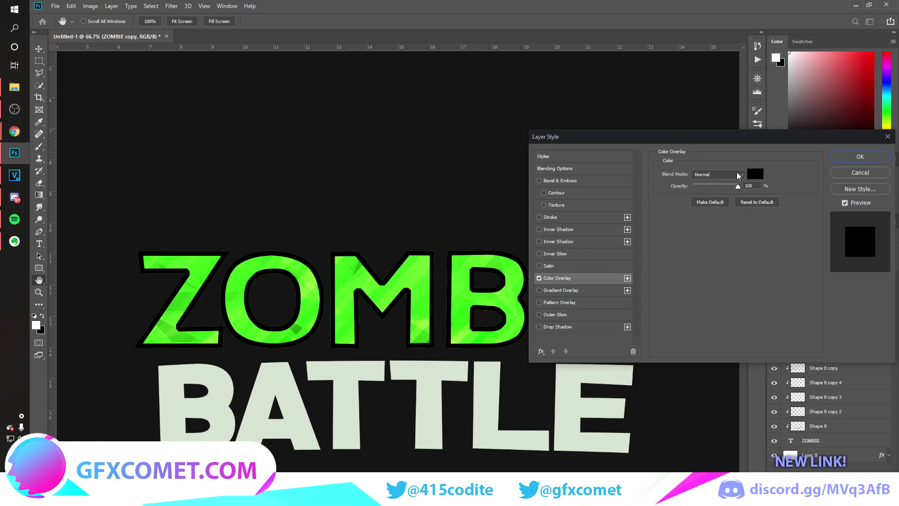
click(756, 176)
click(651, 149)
click(870, 144)
key(Return)
Step: Rasterize the white border's layer style and set the layer's blend mode to Overlay
right_click(890, 307)
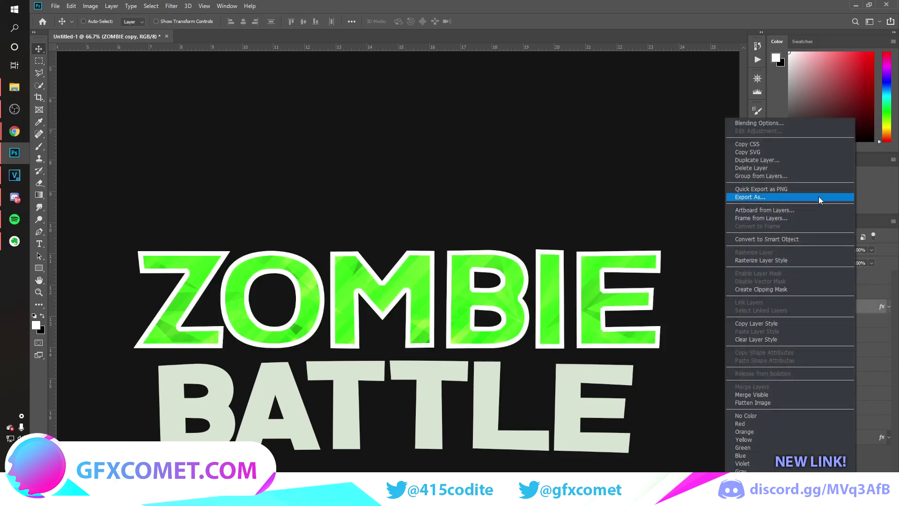
click(778, 262)
click(810, 248)
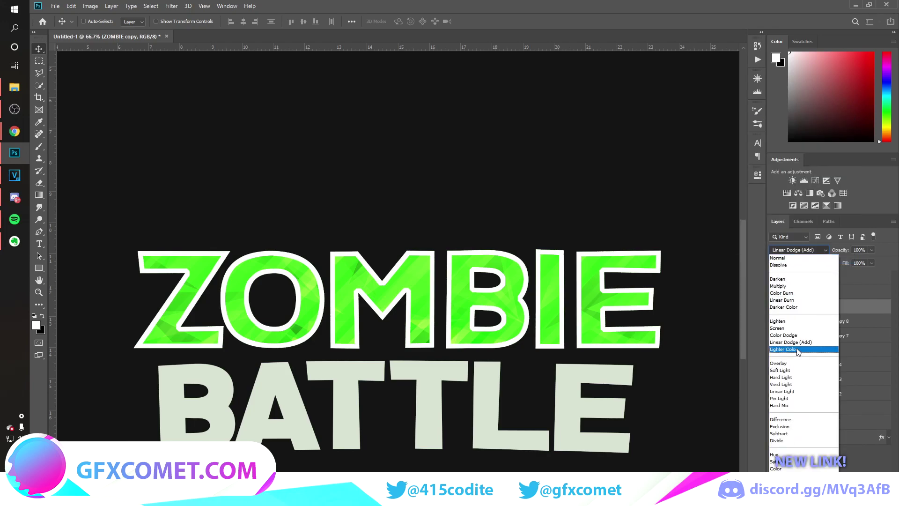
click(798, 363)
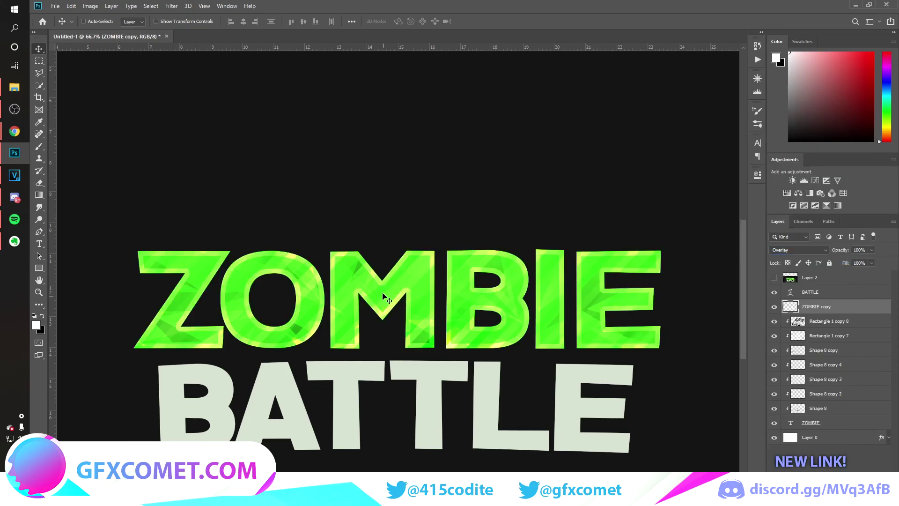
Step: Fade parts of the ZOMBIE border with the Eraser at 41% opacity and a 250 px brush, using the reference artwork as a guide
key(e)
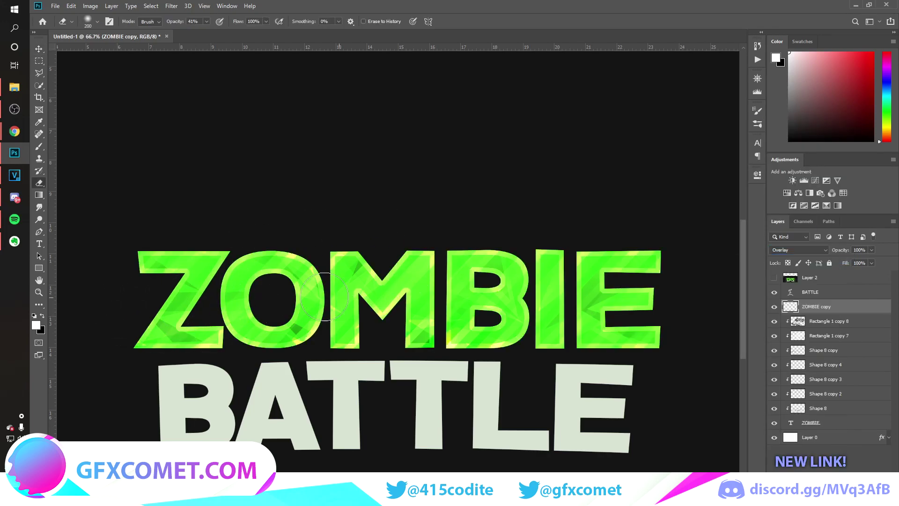
click(774, 278)
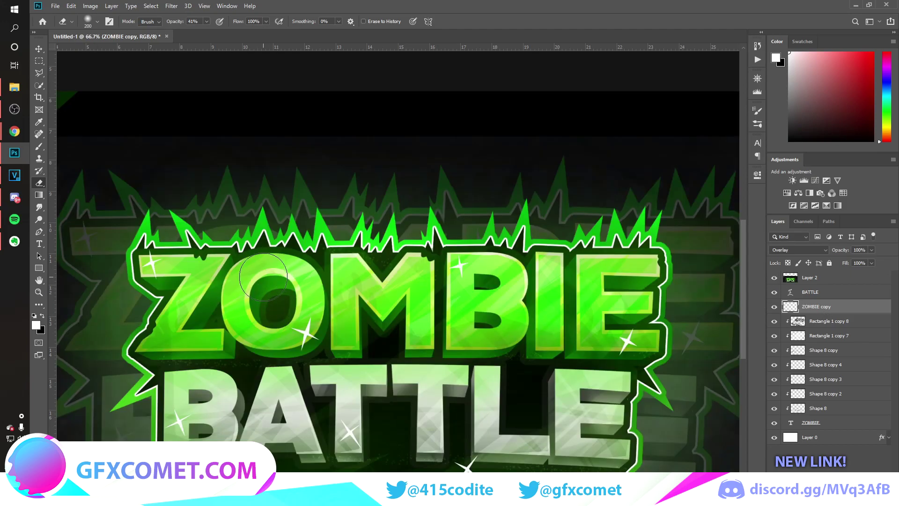
click(775, 279)
key(bracketright)
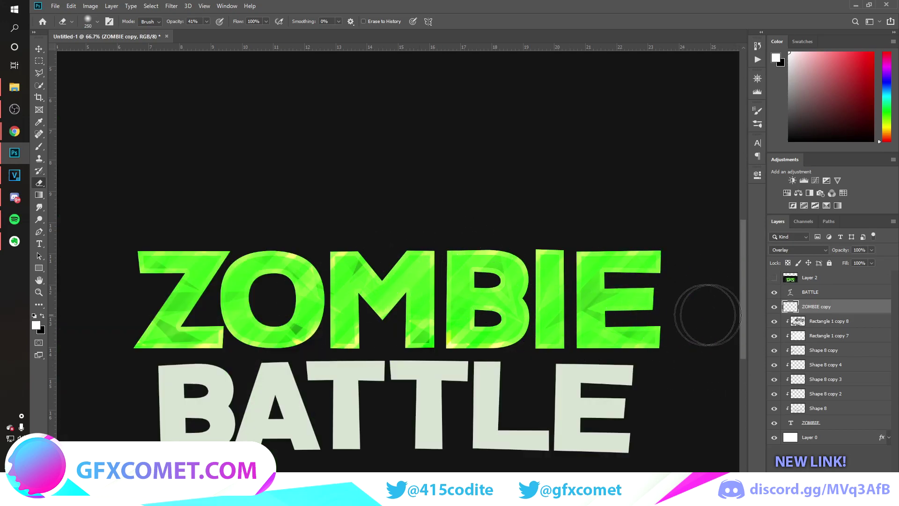
key(v)
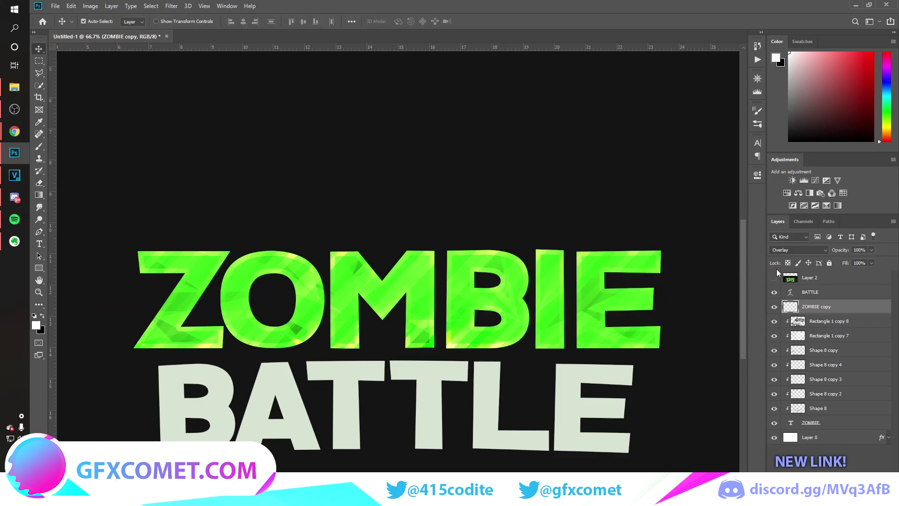
Step: Duplicate the ZOMBIE border layer, set the copy's blend mode to Normal, and fade parts of it with the Eraser
key(ctrl+j)
click(801, 257)
click(804, 257)
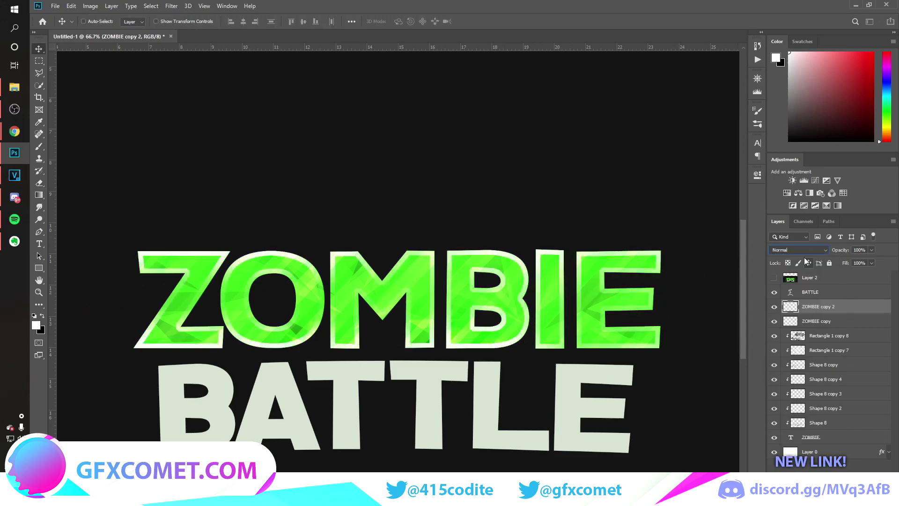
key(e)
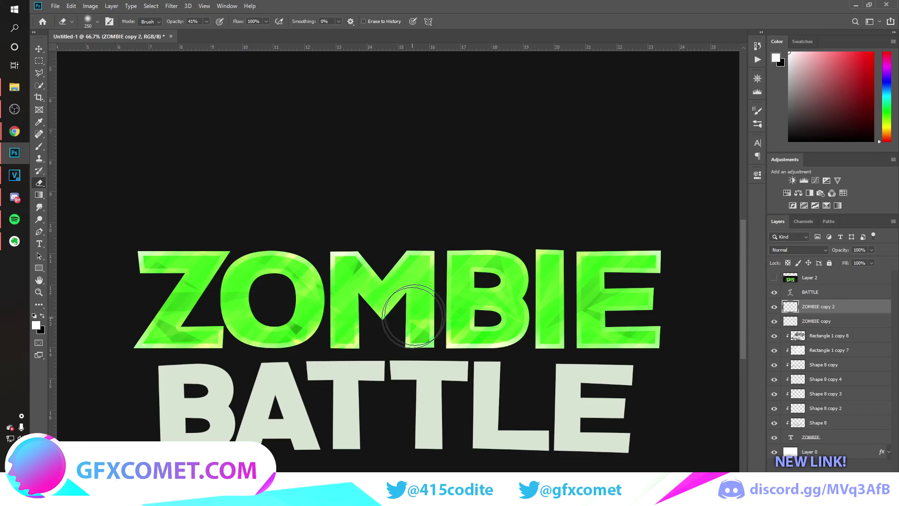
key(v)
Step: Add a Gradient Overlay using the Black, White preset to the original ZOMBIE text layer
click(856, 440)
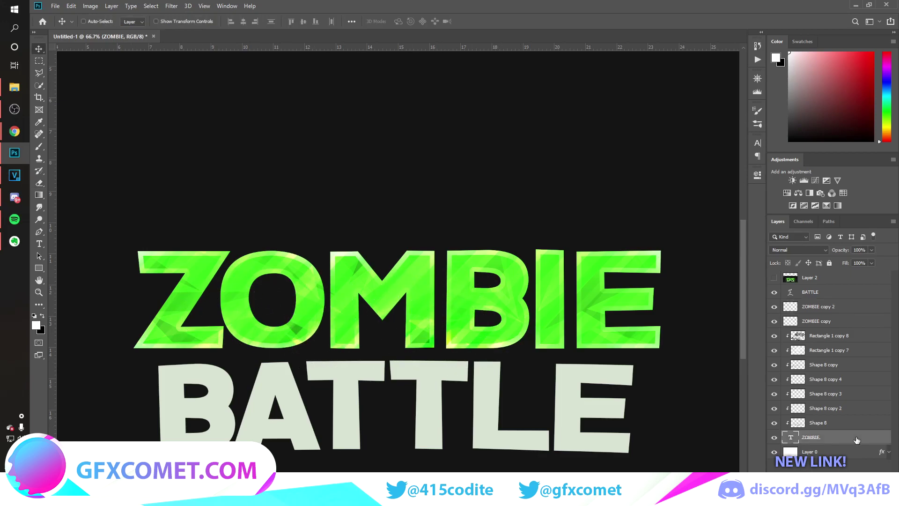
right_click(856, 440)
click(811, 24)
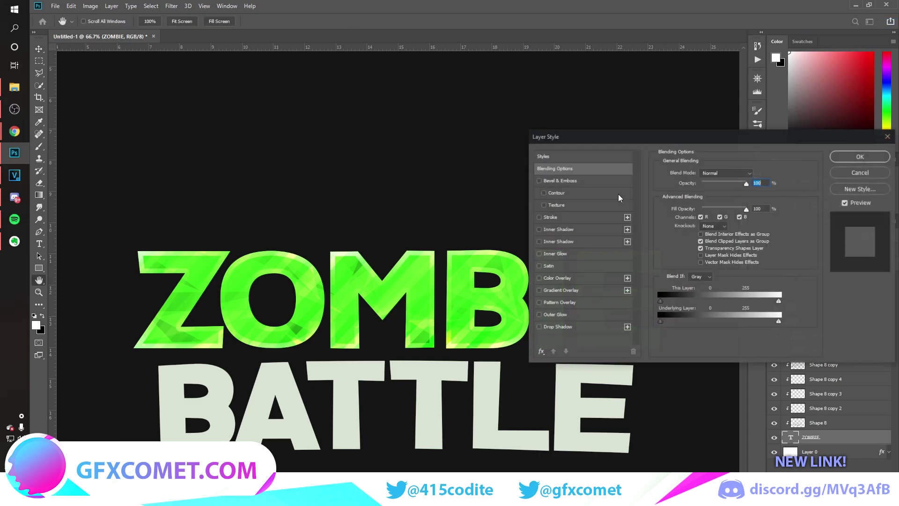
drag(623, 141, 665, 137)
click(606, 286)
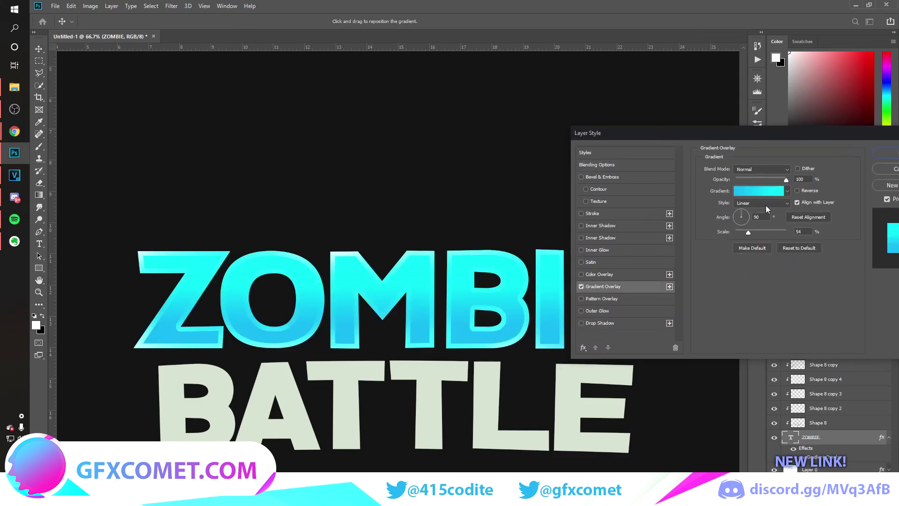
click(765, 192)
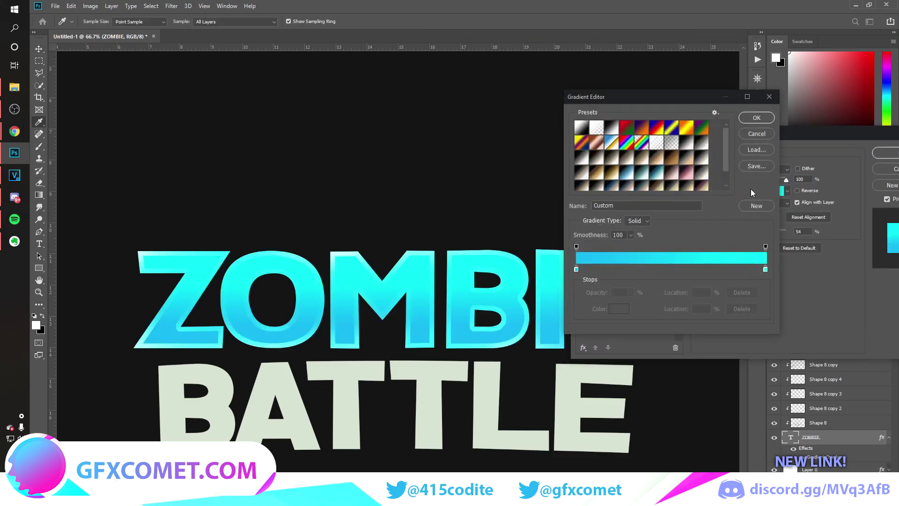
click(606, 129)
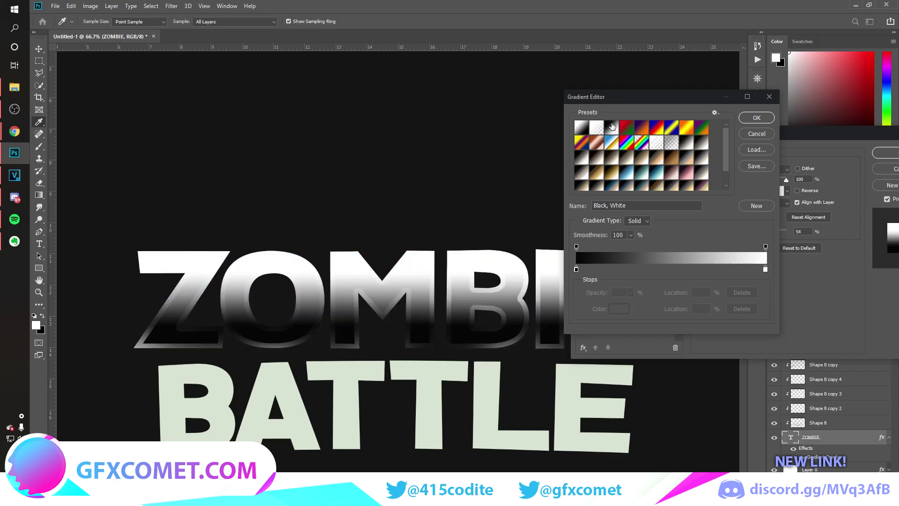
click(757, 117)
Step: Set the gradient overlay's blend mode to Soft Light and adjust its opacity
click(767, 169)
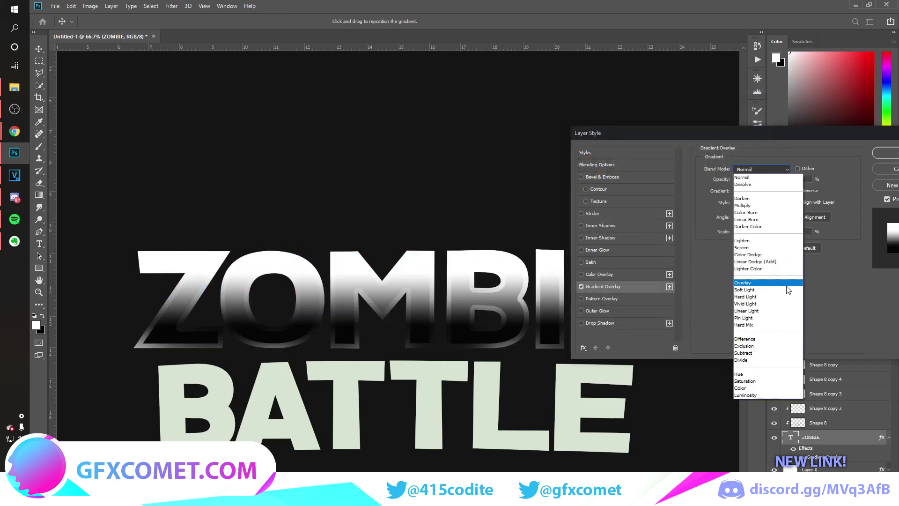
click(778, 284)
mouse_move(769, 180)
mouse_down()
mouse_move(752, 179)
mouse_move(773, 179)
mouse_up()
click(758, 169)
click(759, 268)
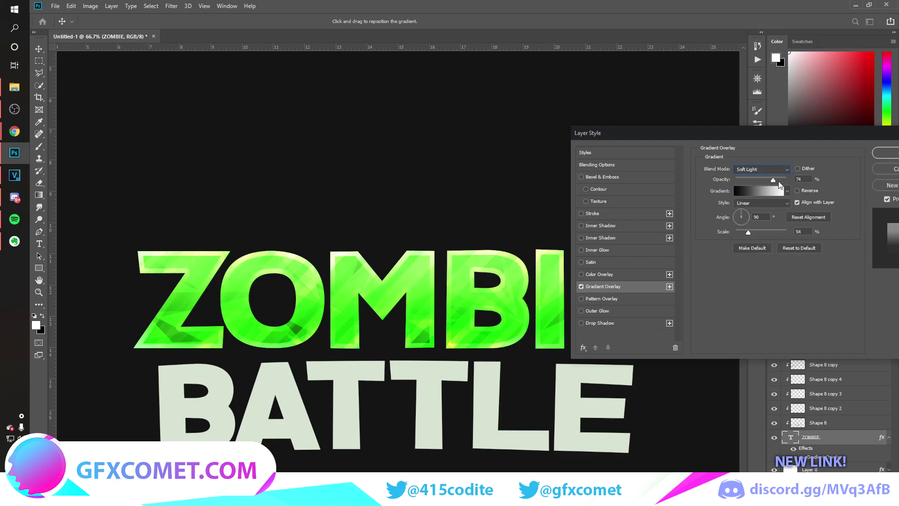
drag(739, 179, 780, 174)
click(892, 153)
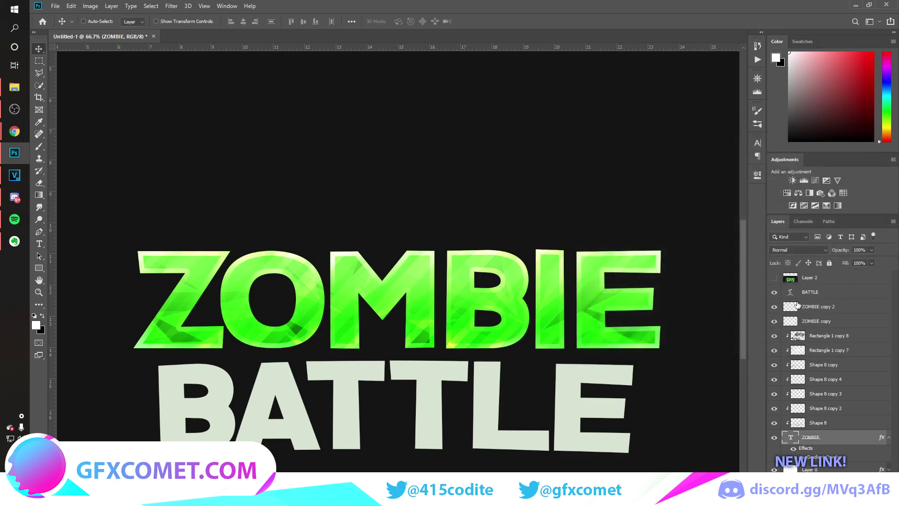
Step: Duplicate the ZOMBIE text beneath the original, offset it slightly downward, and group the copy with BATTLE hidden
click(774, 278)
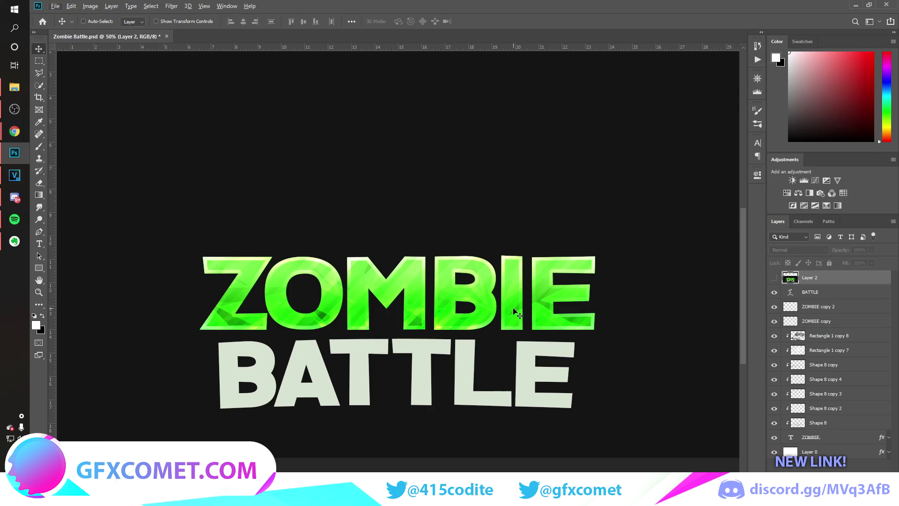
drag(835, 437, 837, 446)
drag(473, 288, 474, 296)
click(775, 292)
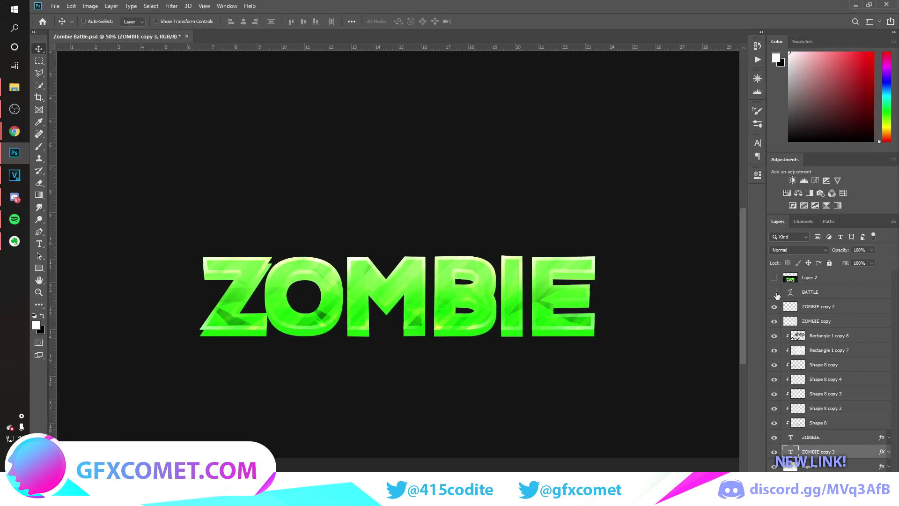
key(ctrl+g)
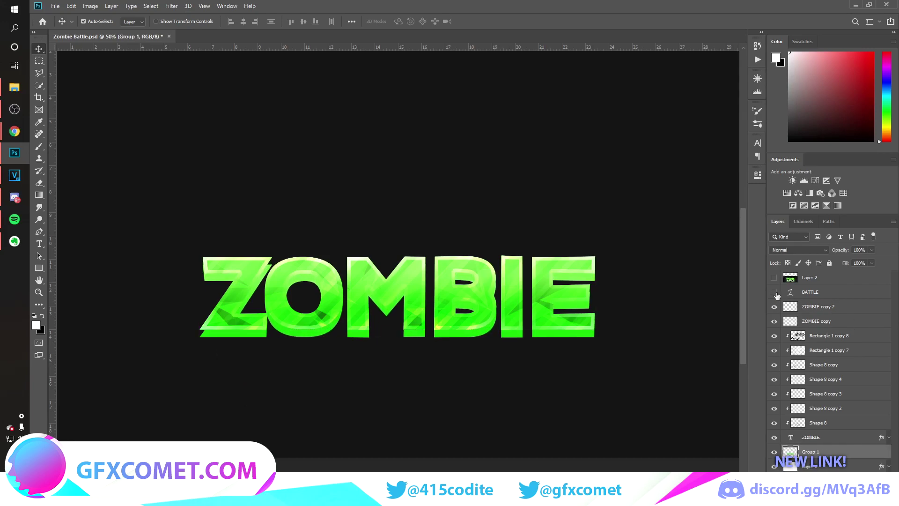
Step: Scale Group 1 down slightly about its centre so it recedes behind the ZOMBIE lettering
key(ctrl+plus)
key(ctrl+t)
drag(660, 258, 650, 261)
key(Return)
Step: Add a Color Overlay to Group 1 and set its colour to a dark green
double_click(867, 454)
click(577, 276)
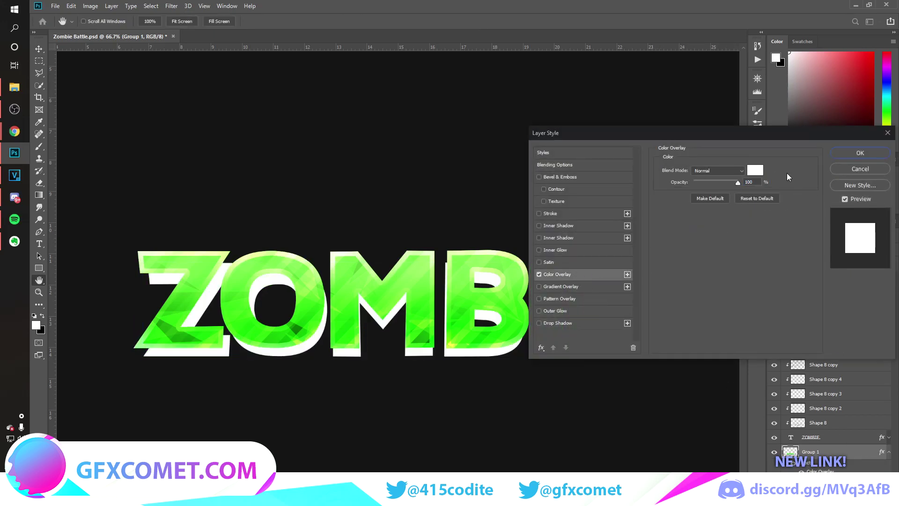
click(755, 170)
click(509, 263)
drag(733, 218, 755, 207)
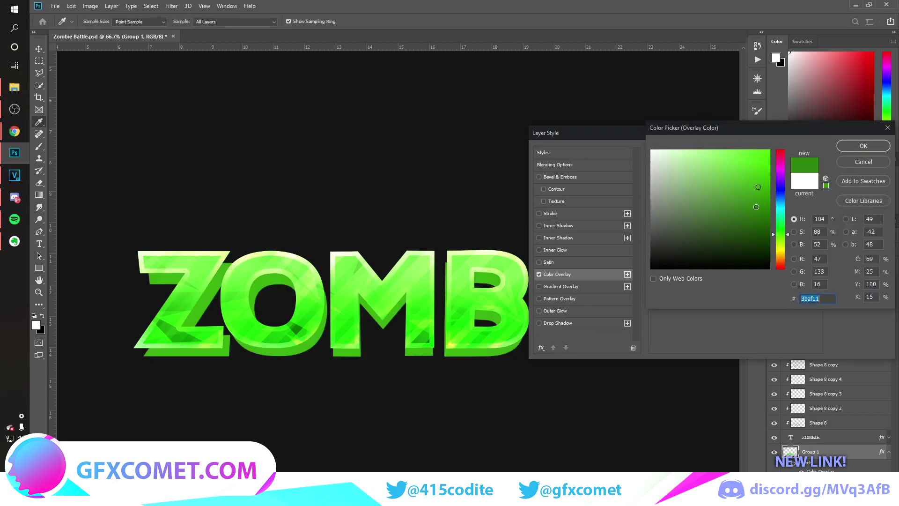
click(753, 227)
click(861, 146)
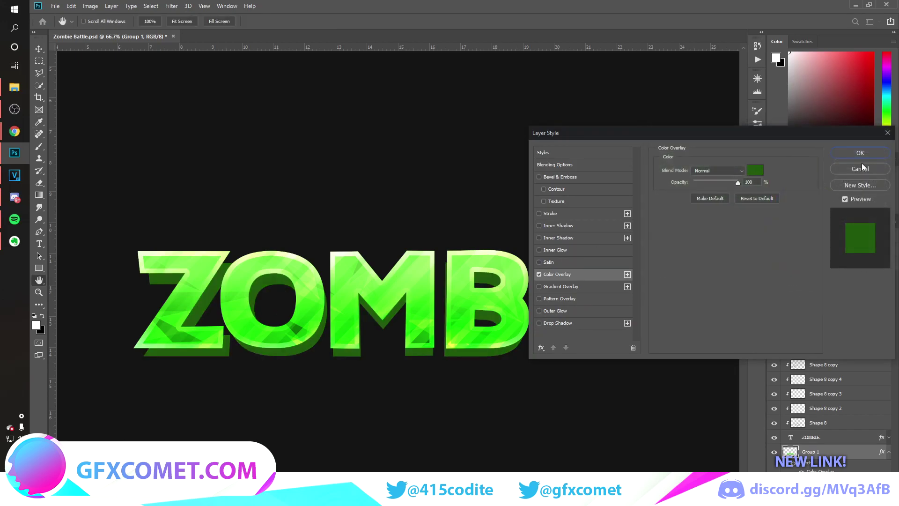
click(861, 149)
Step: Create a new layer above Group 1, sample the extrusion's dark green as the foreground colour, and activate the Pen tool
key(ctrl+shift+alt+n)
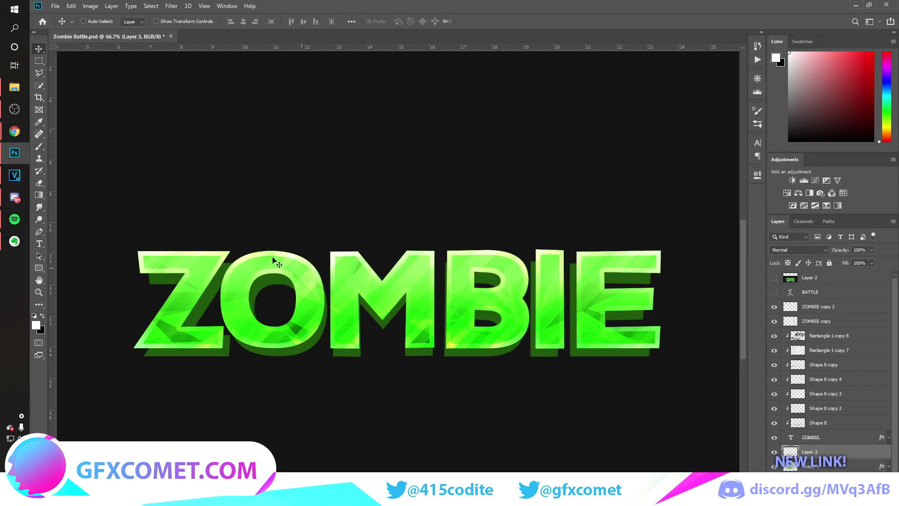
click(39, 122)
click(220, 279)
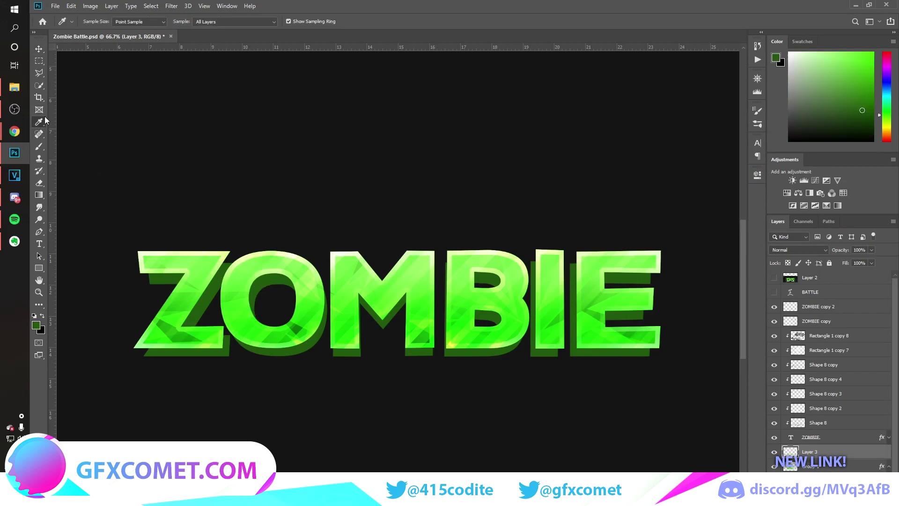
click(39, 234)
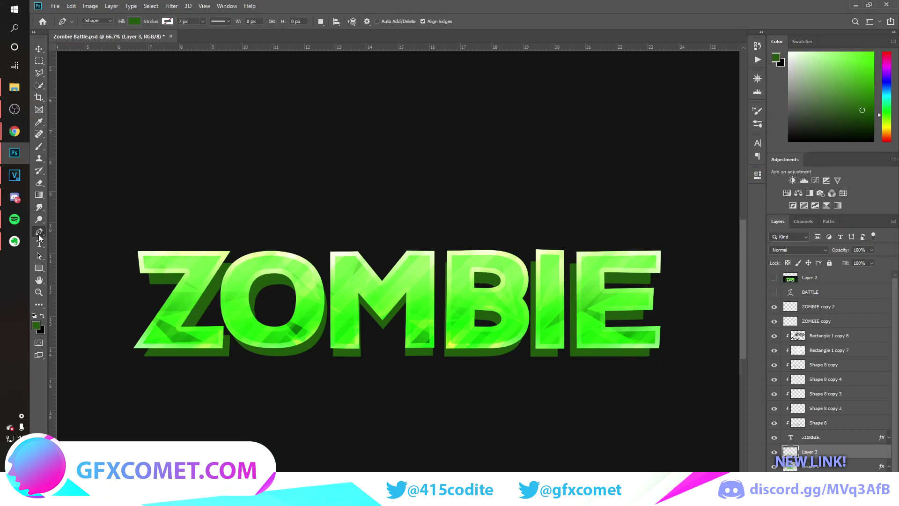
Step: Draw a dark green Pen shape connecting the lower corners of the Z to its extrusion, about 309 by 96 px
key(ctrl+plus)
key(ctrl+plus)
drag(374, 446, 332, 260)
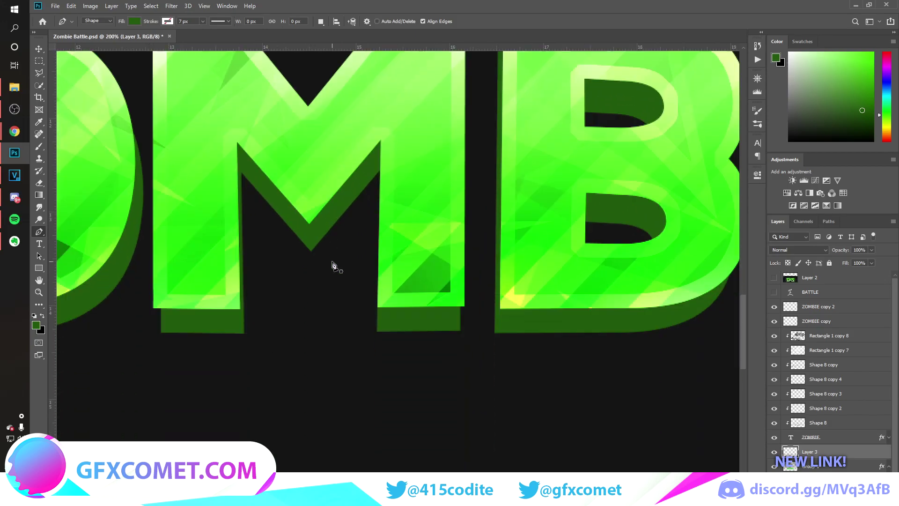
scroll(473, 383, left, 10)
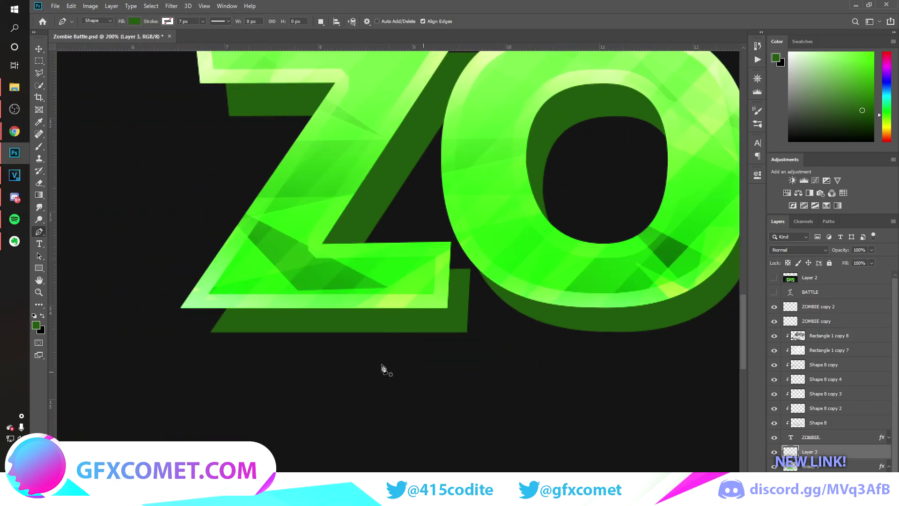
click(212, 332)
click(182, 308)
click(450, 243)
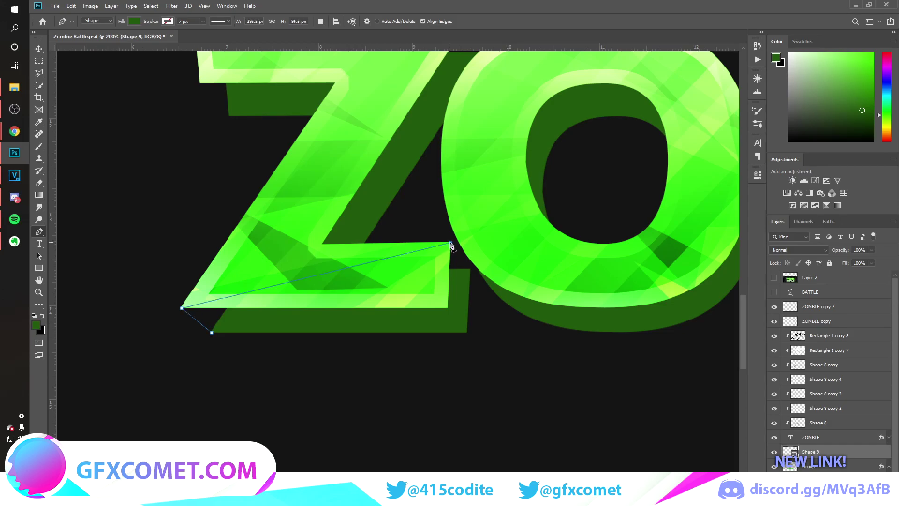
click(471, 271)
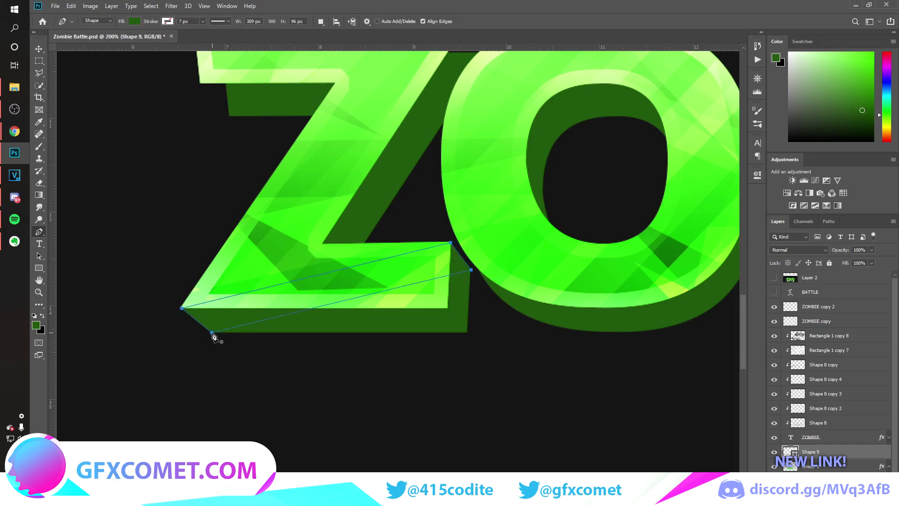
Step: Draw a dark green Pen shape connecting the upper part of the Z to its extrusion, about 386 by 106 px
scroll(218, 337, up, 5)
click(230, 283)
click(231, 282)
click(200, 247)
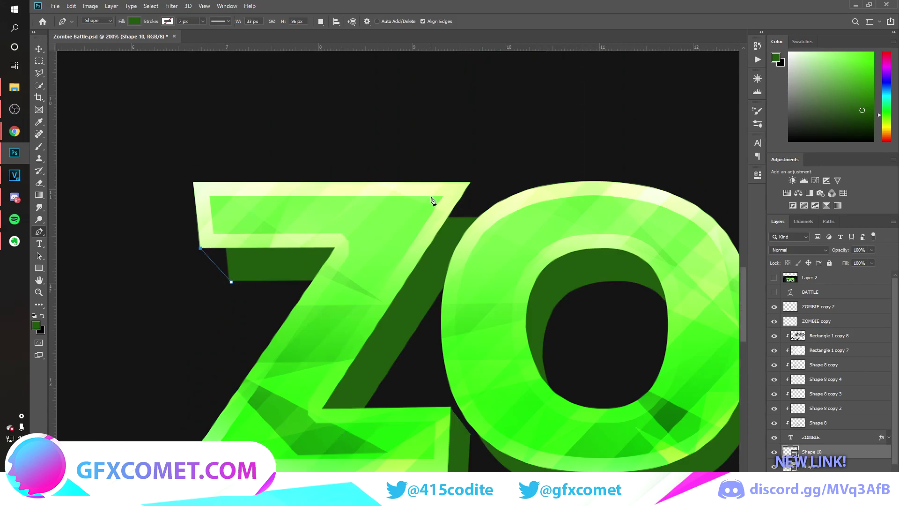
click(470, 182)
click(562, 220)
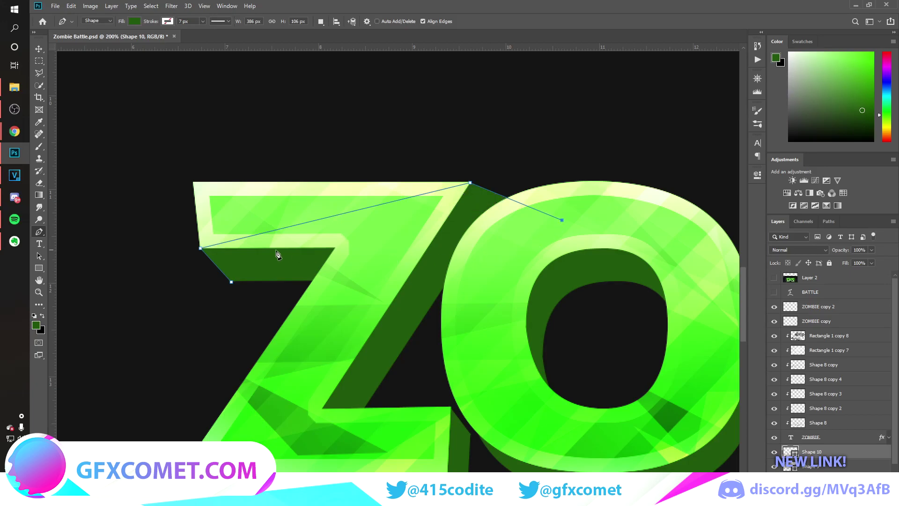
click(232, 281)
Step: Draw small dark green Pen shapes filling the extrusion gaps at the M's two outer bottom corners
scroll(394, 347, left, 5)
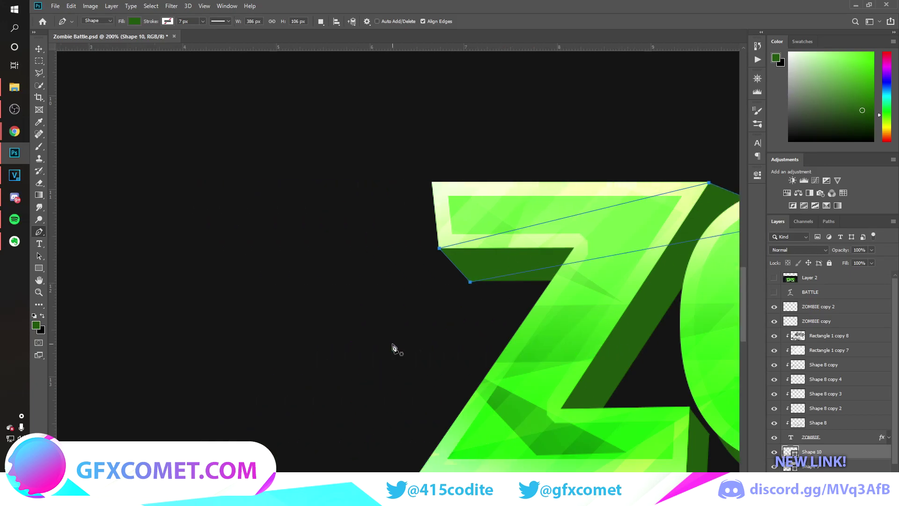
scroll(395, 347, right, 14)
scroll(365, 338, down, 1)
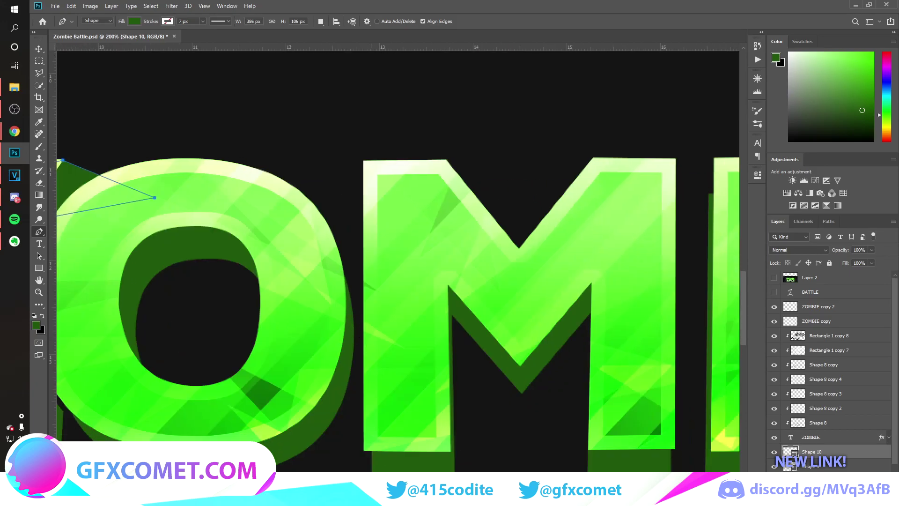
click(361, 454)
drag(365, 451, 387, 422)
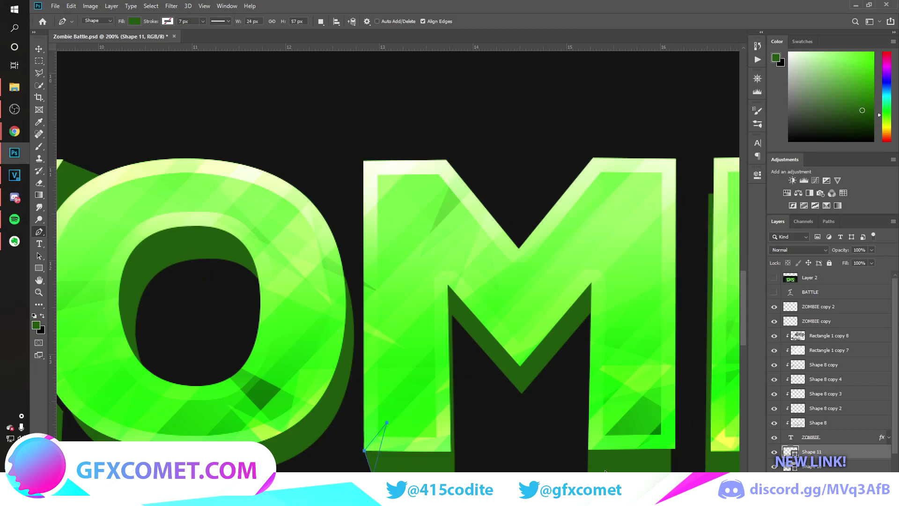
click(680, 454)
click(676, 448)
click(658, 434)
Step: Draw a dark green Pen shape joining the I's upper-left and lower-right corners to its extrusion
scroll(641, 447, right, 6)
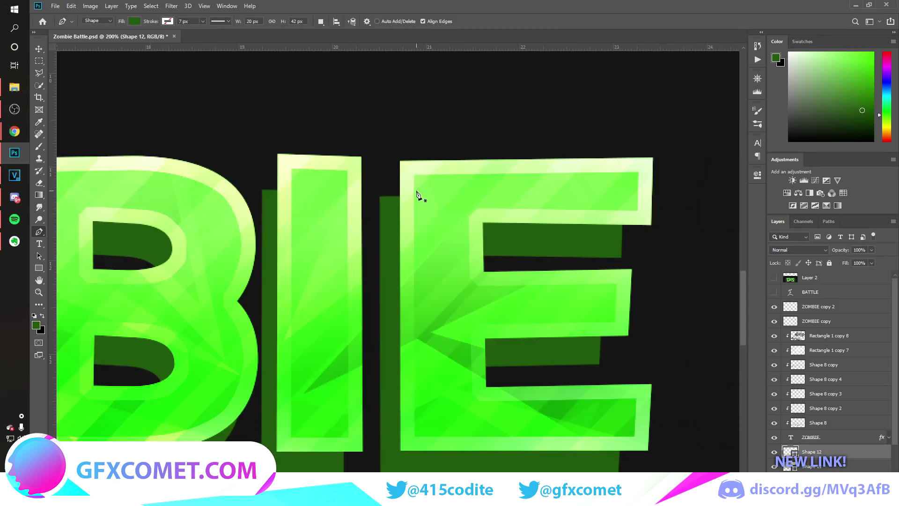
click(263, 190)
click(278, 154)
click(363, 451)
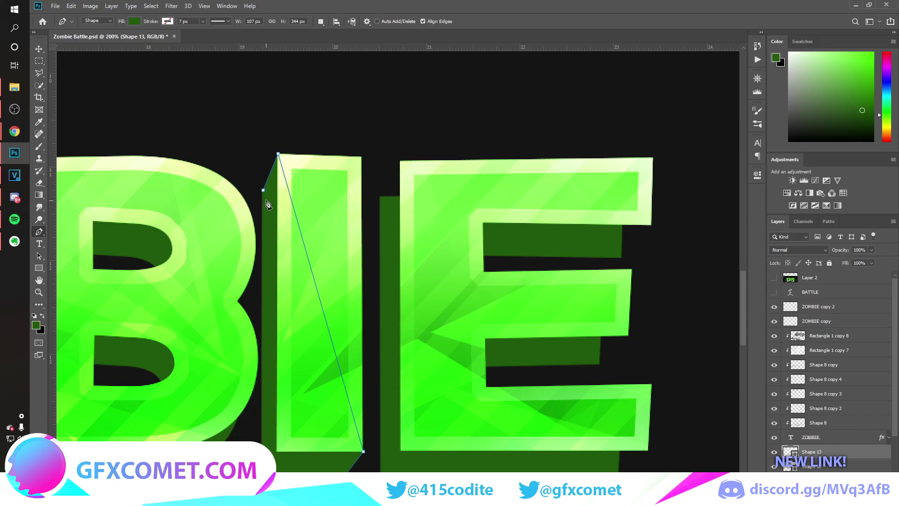
click(264, 192)
Step: Draw a dark green Pen shape connecting the E's upper-left corner and top arm to its extrusion, about 289 by 105 px
click(380, 198)
click(400, 162)
click(651, 226)
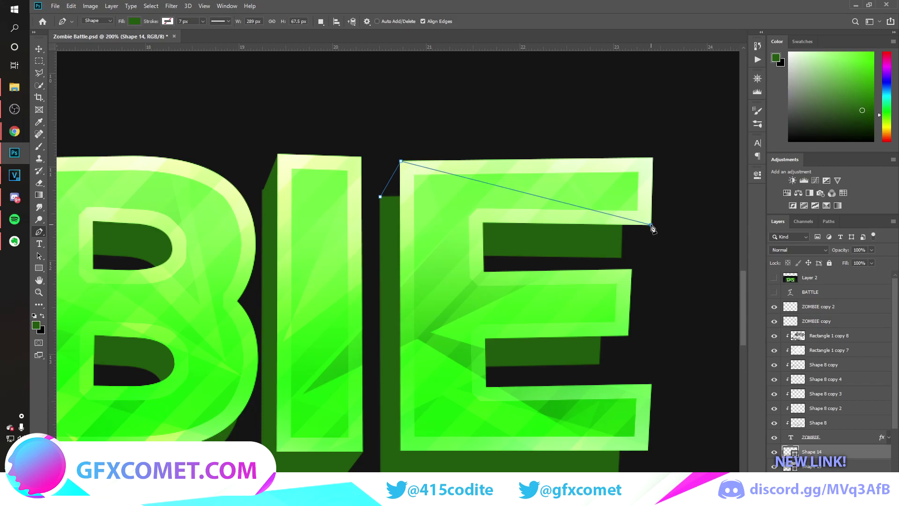
click(622, 259)
click(380, 197)
Step: Draw small dark green Pen shapes filling the extrusion gaps at the ends of the E's middle and bottom arms
click(602, 364)
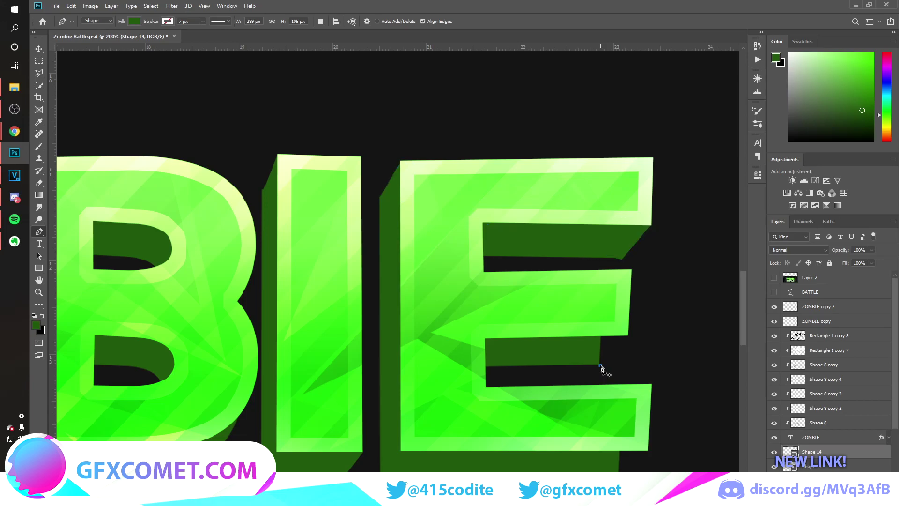
click(628, 334)
click(580, 320)
click(601, 365)
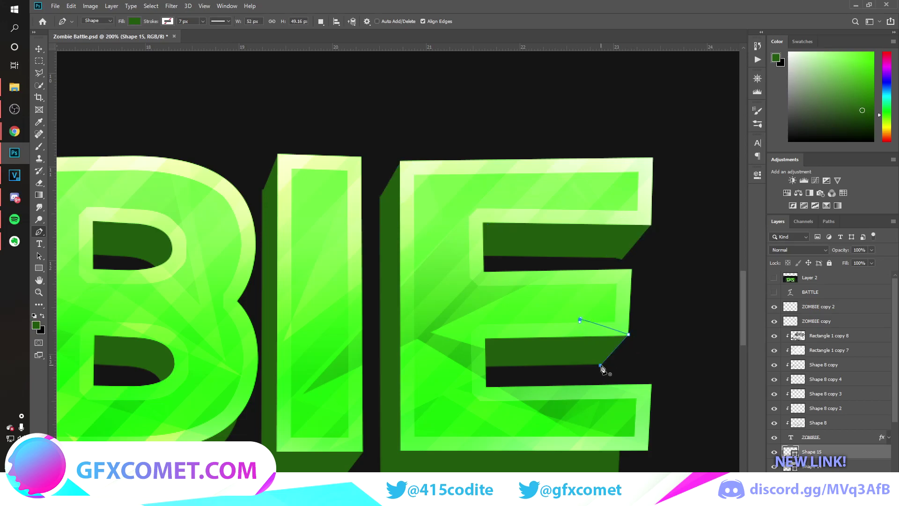
click(617, 476)
click(648, 451)
click(605, 438)
key(ctrl+minus)
key(ctrl+minus)
key(ctrl+minus)
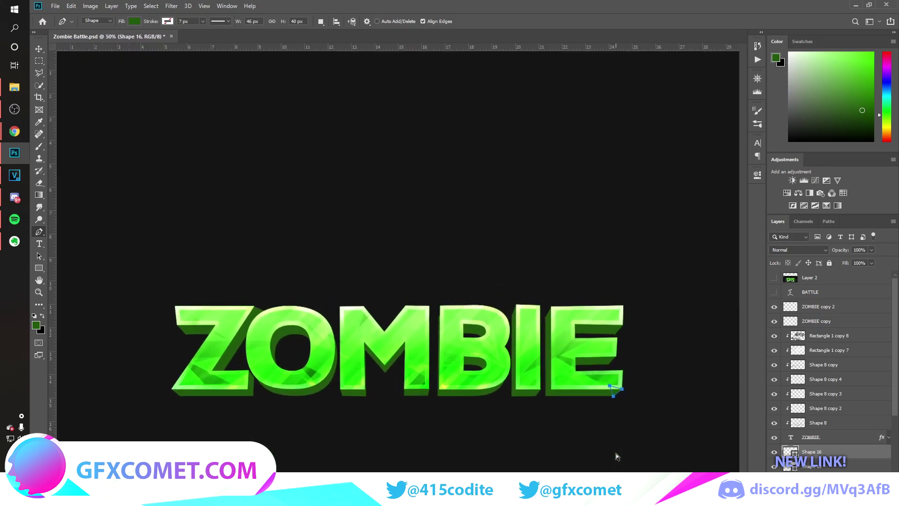
Step: Draw a dark green Pen shape about 16 by 72 px filling the extrusion gap at the B's upper-left corner
key(ctrl+plus)
key(ctrl+plus)
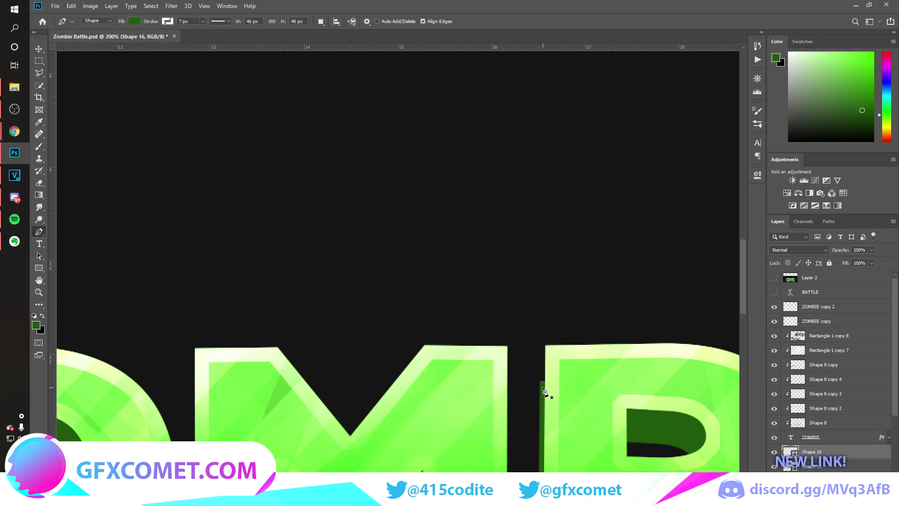
click(540, 382)
click(546, 345)
click(555, 413)
key(ctrl+minus)
key(ctrl+minus)
key(ctrl+minus)
scroll(558, 361, down, 1)
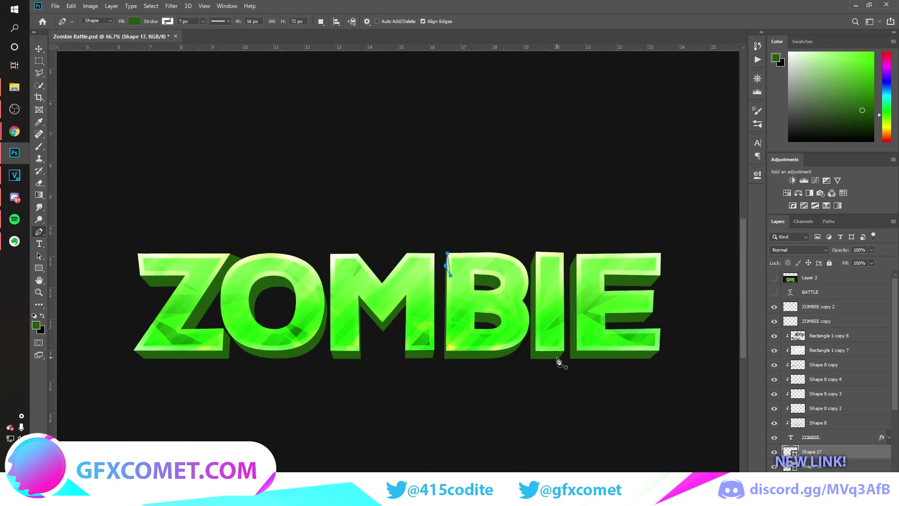
Step: Merge Shapes 9 to 17 with Group 1 and clip a new layer to the combined extrusion
scroll(827, 455, down, 3)
key(v)
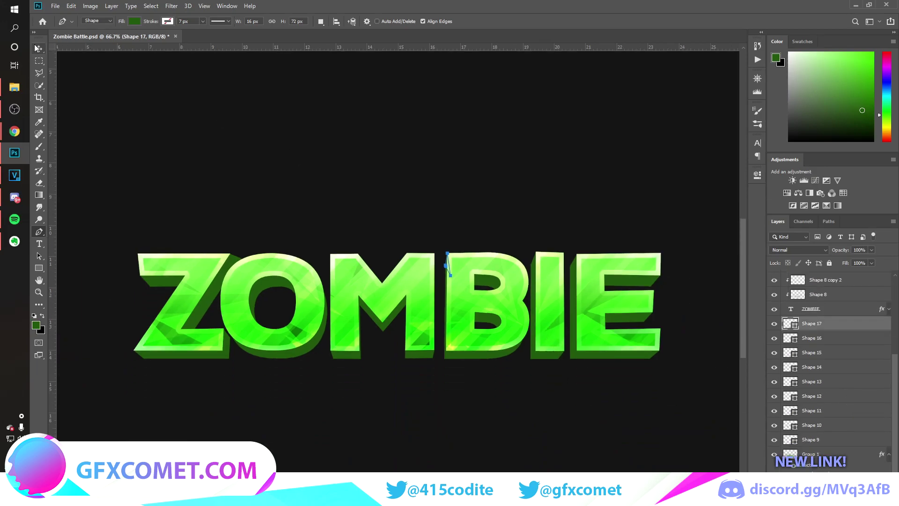
key(ctrl+h)
scroll(870, 469, up, 3)
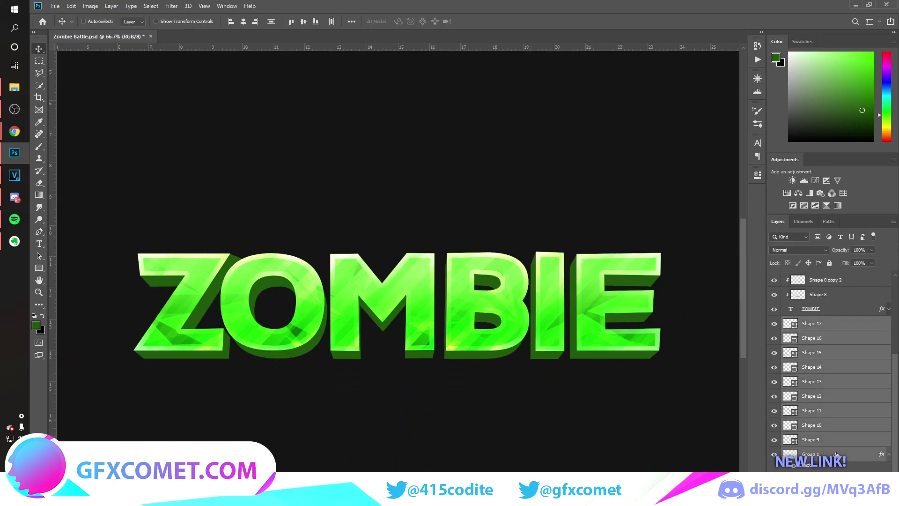
click(856, 500)
alt+click(830, 458)
Step: Set a white brush to 76% opacity and paint highlights on the extrusion beneath the Z and O
key(b)
key(d)
key(x)
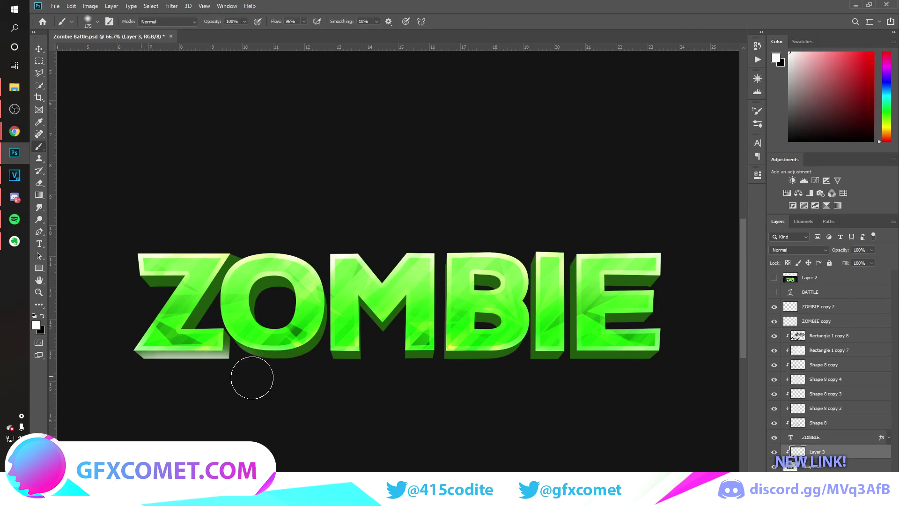
drag(209, 24, 187, 74)
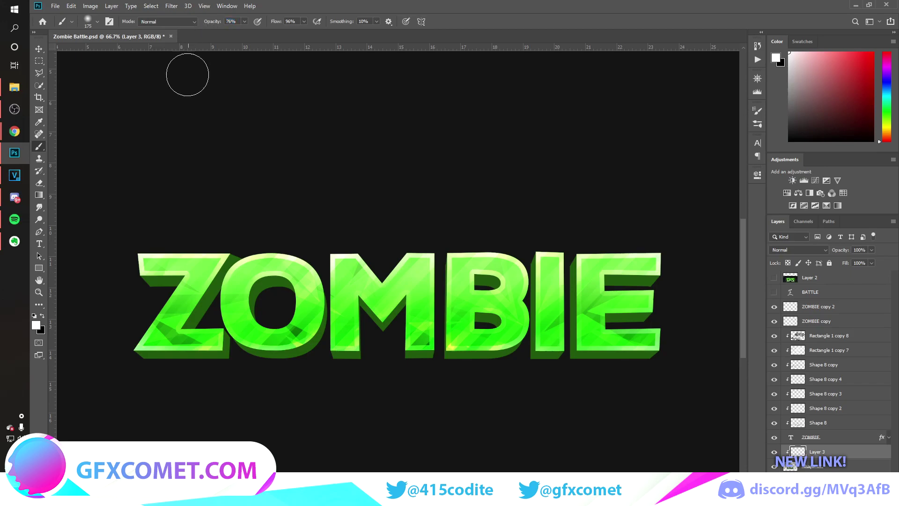
drag(252, 374, 317, 363)
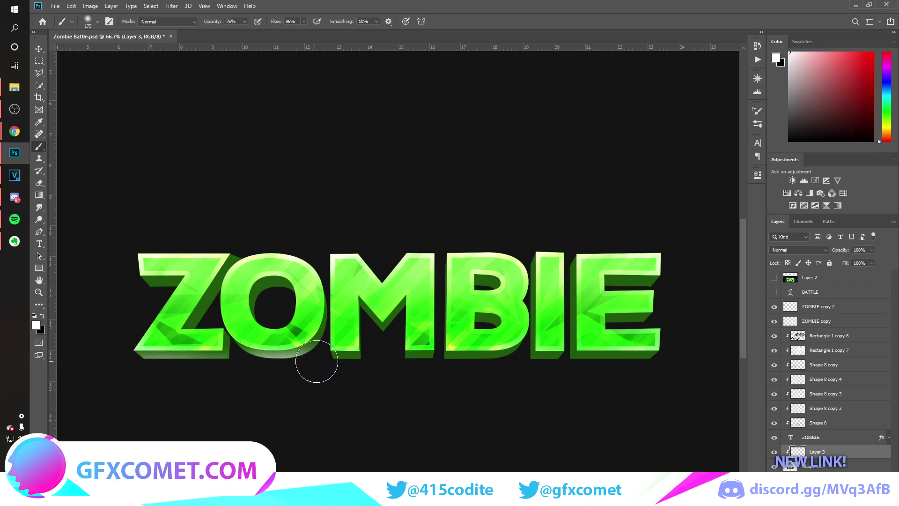
Step: Reduce the brush size to 100 and paint white highlights on the inner extrusion faces of the Z and O
mouse_move(239, 277)
mouse_down()
mouse_move(255, 255)
mouse_move(298, 256)
mouse_up()
key(ctrl+z)
key(bracketleft)
key(bracketleft)
key(bracketleft)
key(bracketleft)
key(bracketright)
drag(246, 263, 197, 327)
key(ctrl+z)
drag(252, 262, 198, 336)
drag(137, 294, 169, 293)
mouse_move(256, 295)
mouse_down()
mouse_move(257, 313)
mouse_move(301, 300)
mouse_up()
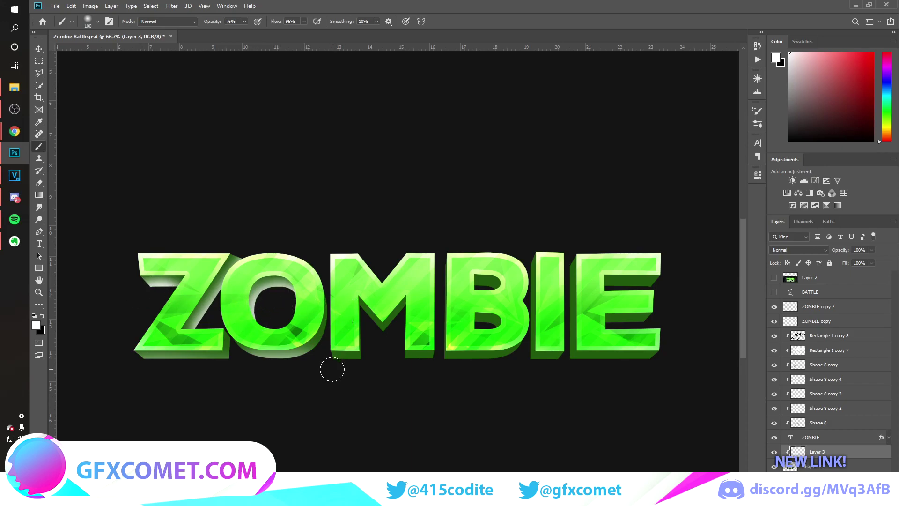
Step: Paint white highlights on the extrusion faces of the M, B, I and E
mouse_move(361, 310)
mouse_down()
mouse_move(383, 341)
mouse_move(399, 322)
mouse_up()
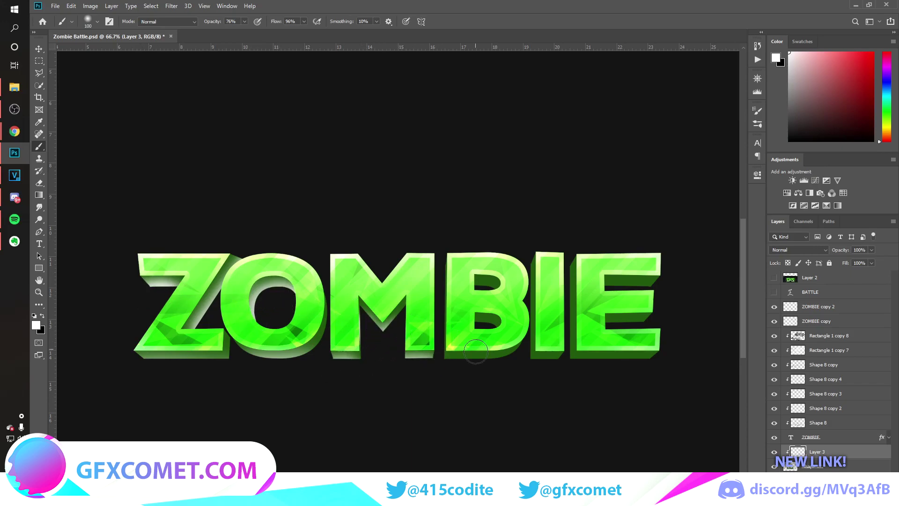
drag(448, 370, 532, 368)
mouse_move(468, 334)
mouse_down()
mouse_move(497, 323)
mouse_move(499, 300)
mouse_up()
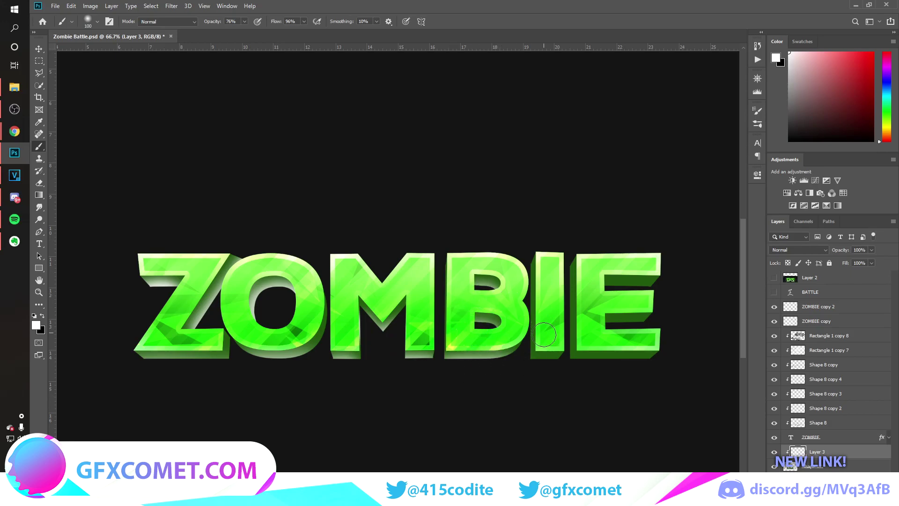
drag(526, 247, 521, 357)
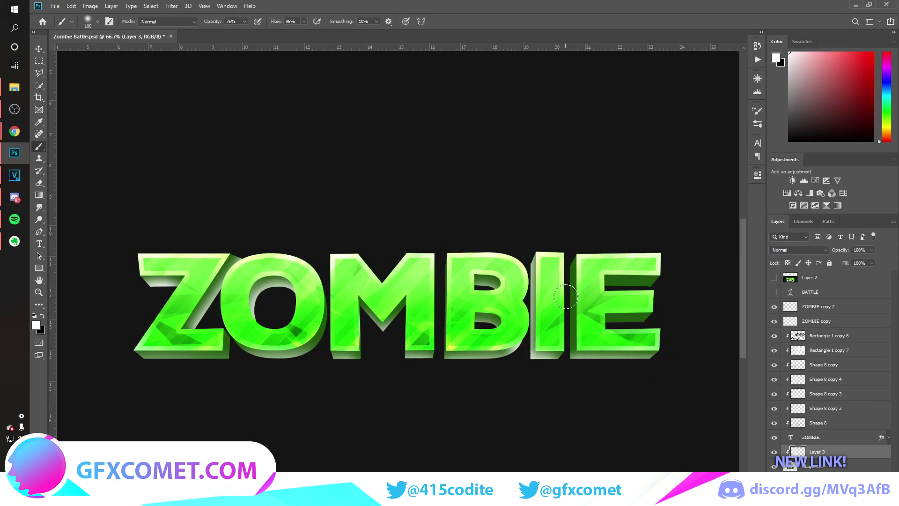
drag(564, 264, 561, 352)
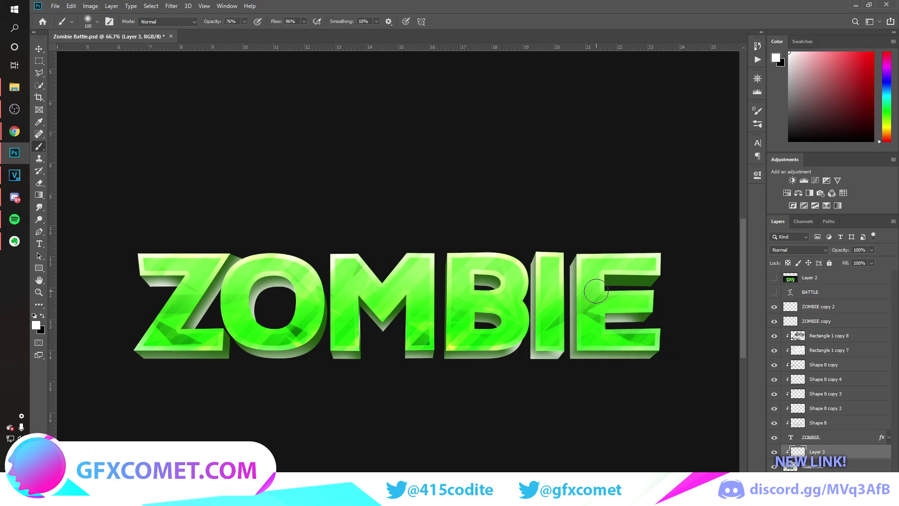
Step: Set the highlight layer's blend mode to Overlay and duplicate the layer
key(v)
click(798, 250)
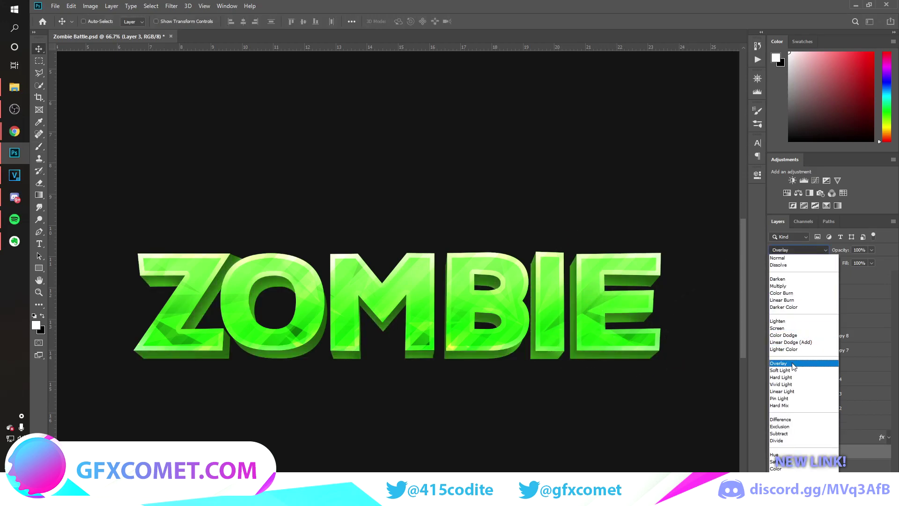
click(791, 363)
key(ctrl+j)
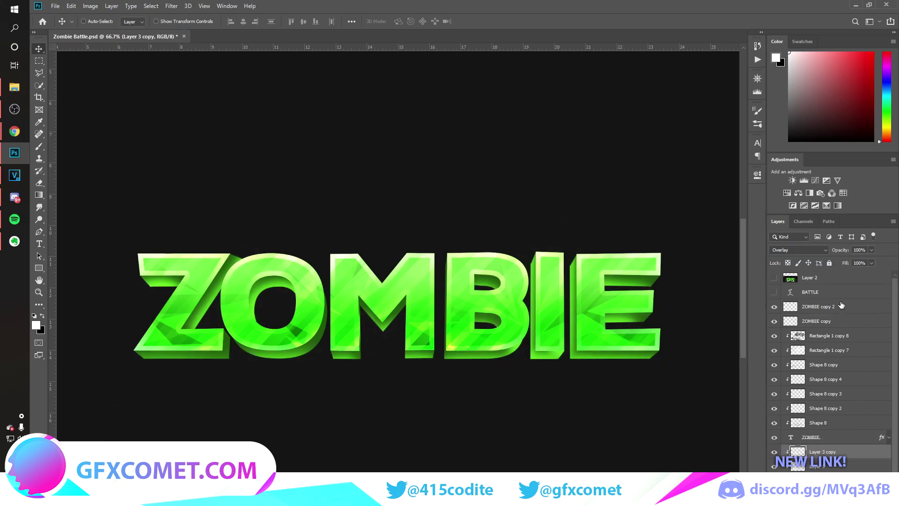
Step: Lower the duplicated highlight layer's opacity to 12% and compare the lettering with the reference artwork
drag(845, 254, 451, 268)
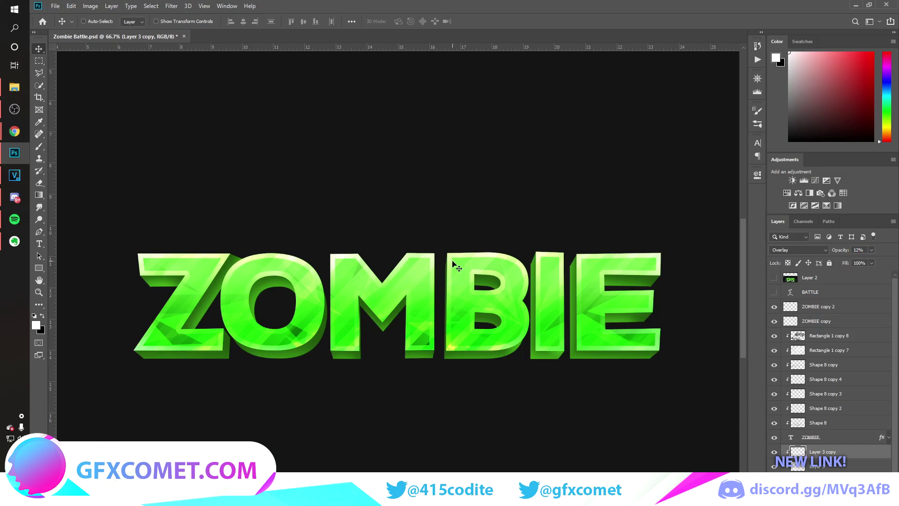
key(ctrl+minus)
click(774, 278)
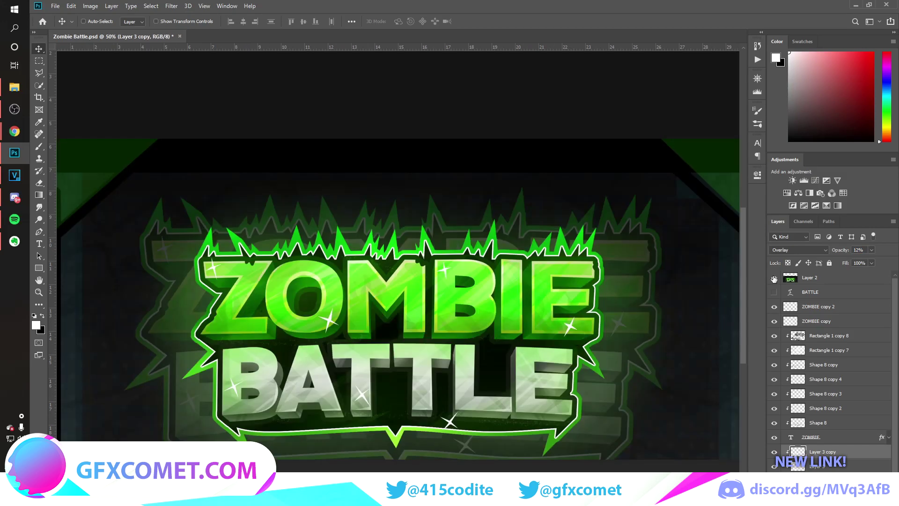
click(774, 278)
click(774, 278)
click(774, 278)
click(774, 278)
click(774, 278)
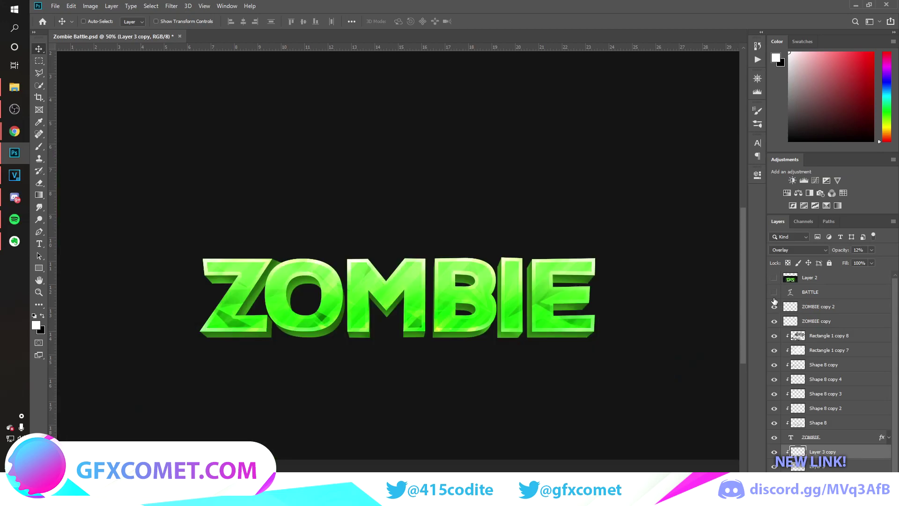
Step: Show the BATTLE text and duplicate the seven ZOMBIE texture layers, from Rectangle 1 copy 8 to Shape 8, above it
click(774, 292)
click(810, 291)
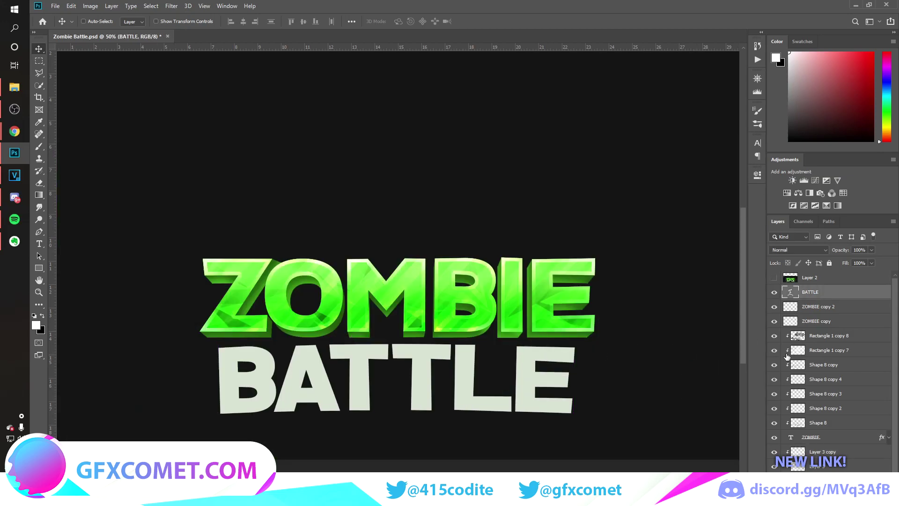
click(774, 335)
click(830, 336)
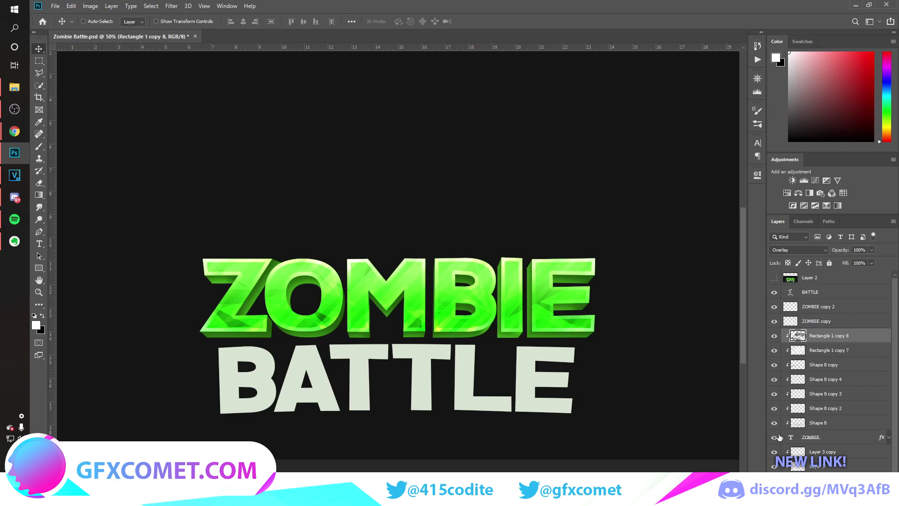
shift+click(835, 424)
drag(836, 424, 828, 285)
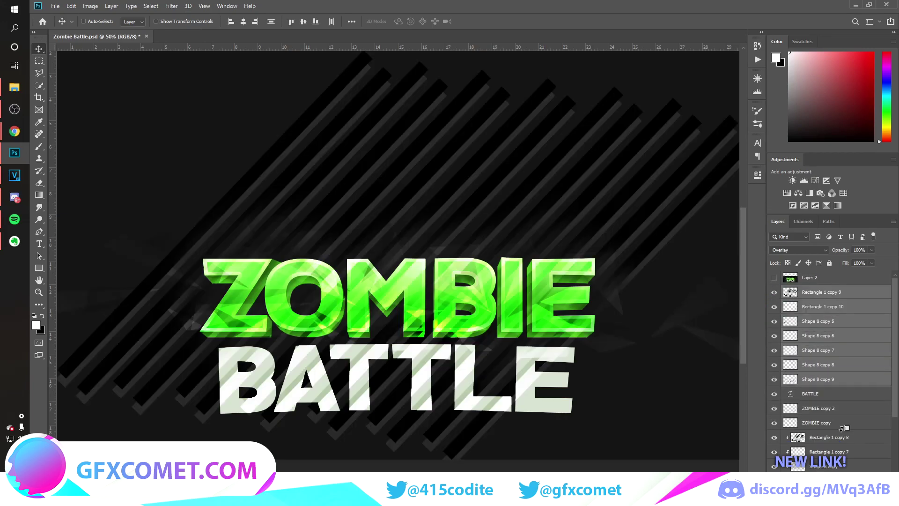
Step: Clip all seven duplicated texture layers to the BATTLE text
click(842, 383)
alt+click(843, 386)
alt+click(845, 371)
alt+click(846, 357)
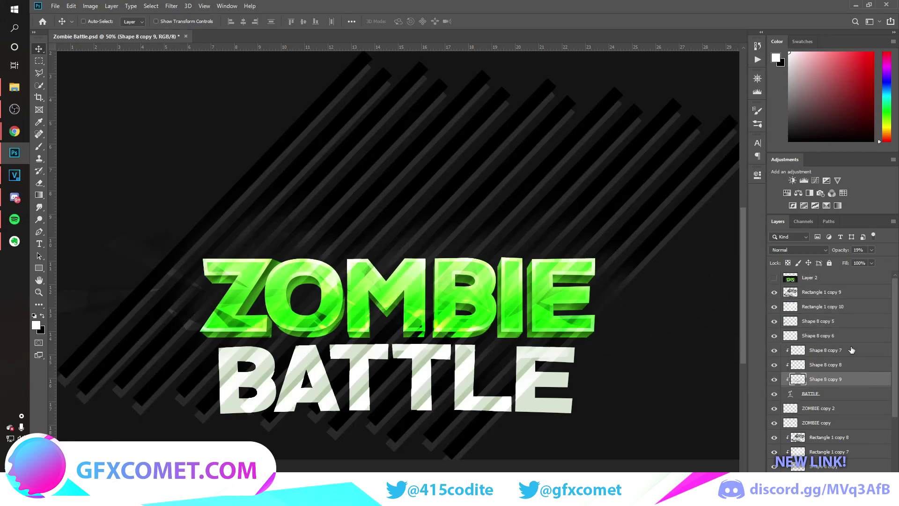
alt+click(850, 343)
alt+click(855, 328)
alt+click(857, 313)
alt+click(860, 299)
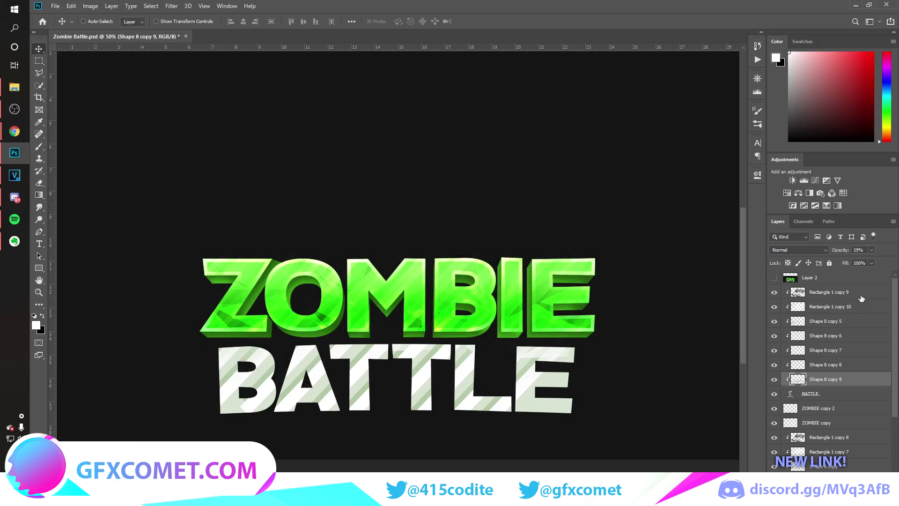
Step: Nudge the clipped textures slightly over the BATTLE letters and compare them with the reference artwork
click(859, 293)
shift+click(841, 380)
mouse_move(593, 334)
mouse_down()
mouse_move(583, 366)
mouse_move(595, 339)
mouse_up()
click(778, 379)
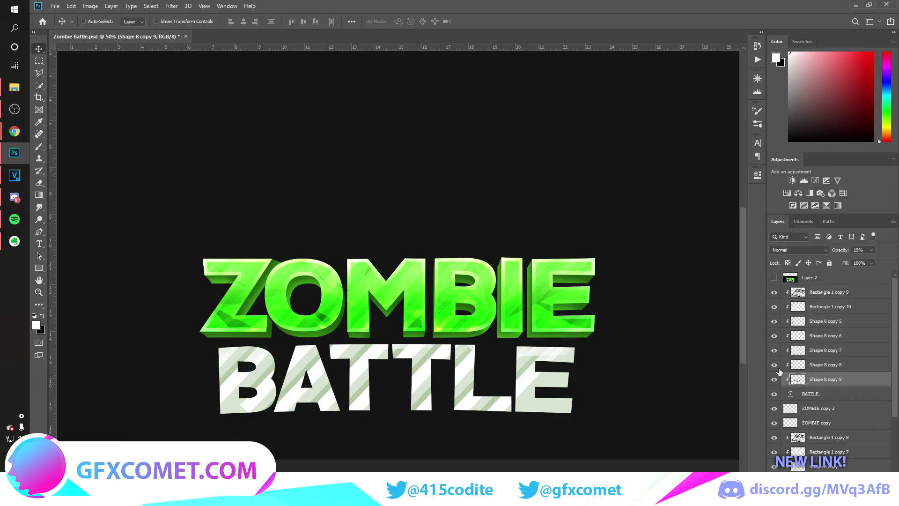
click(774, 277)
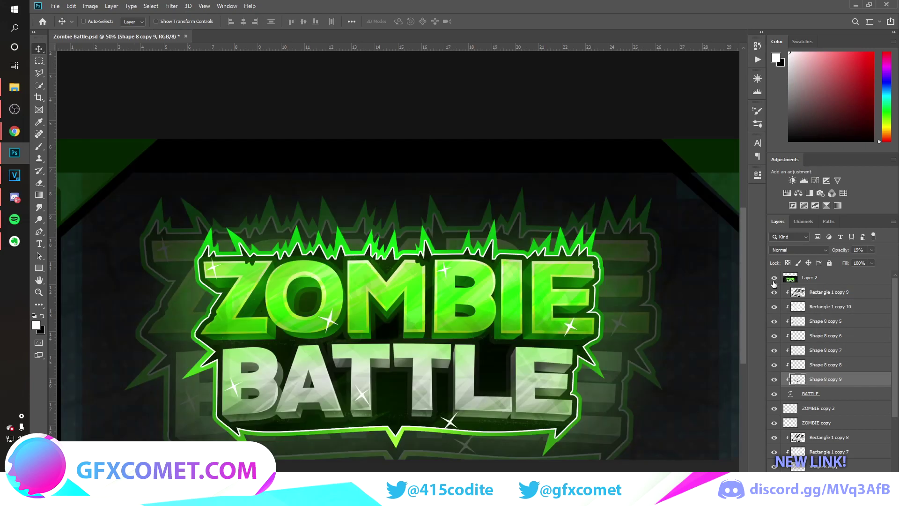
drag(774, 283, 774, 292)
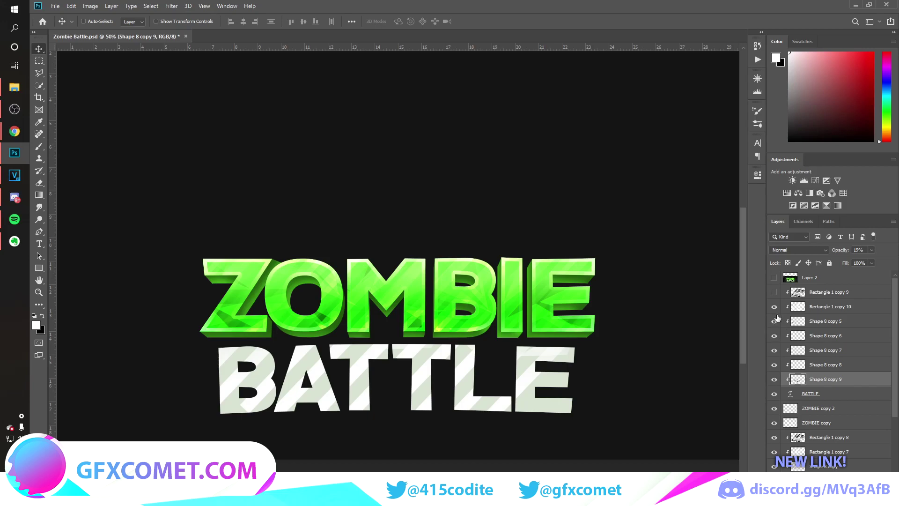
Step: Set Rectangle 1 copy 9 to Normal blending at 7% opacity and Rectangle 1 copy 10 to Overlay at 23%
click(818, 292)
click(806, 249)
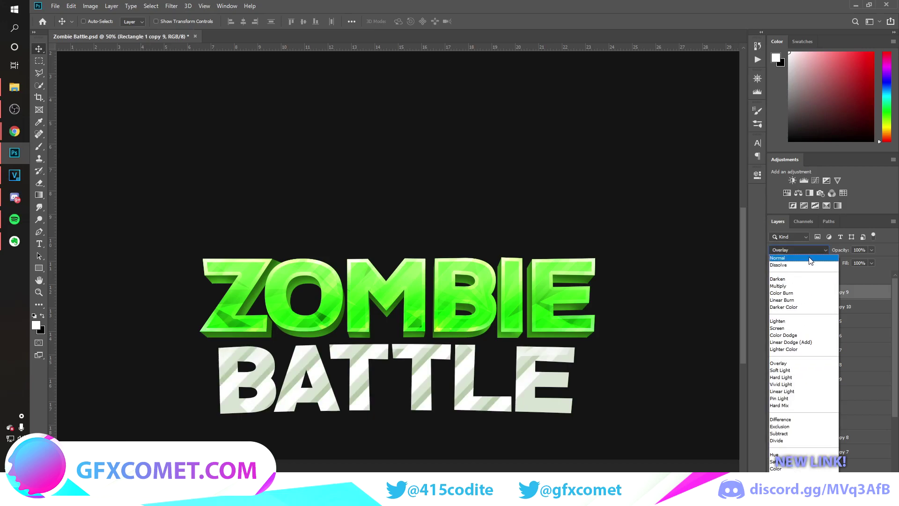
click(810, 258)
drag(848, 252, 746, 261)
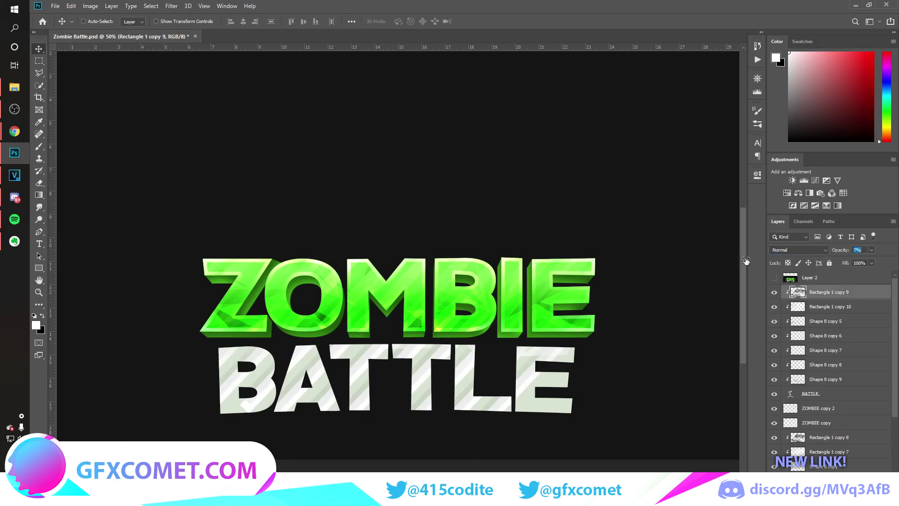
click(774, 306)
click(827, 307)
drag(839, 253, 723, 257)
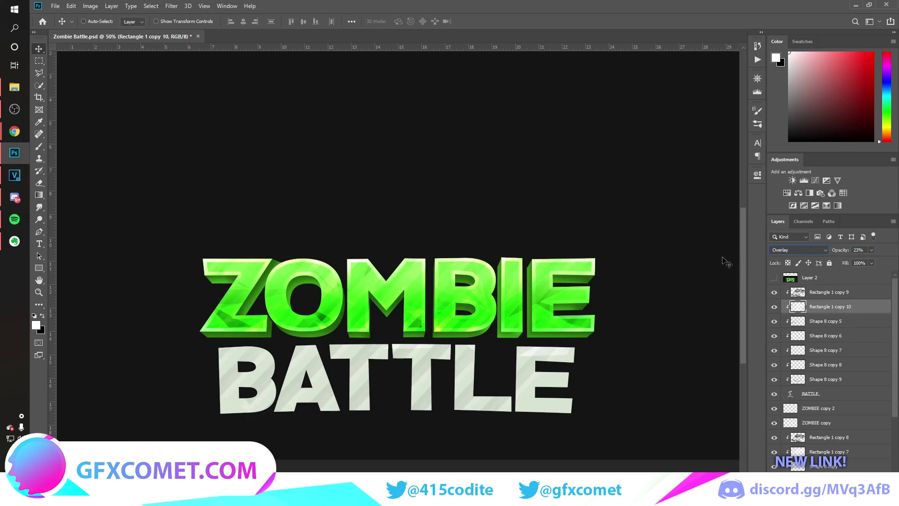
Step: Set Shape 8 copy 5 and Shape 8 copy 6 to Overlay blending and adjust the opacity of Shape 8 copy 5
click(836, 323)
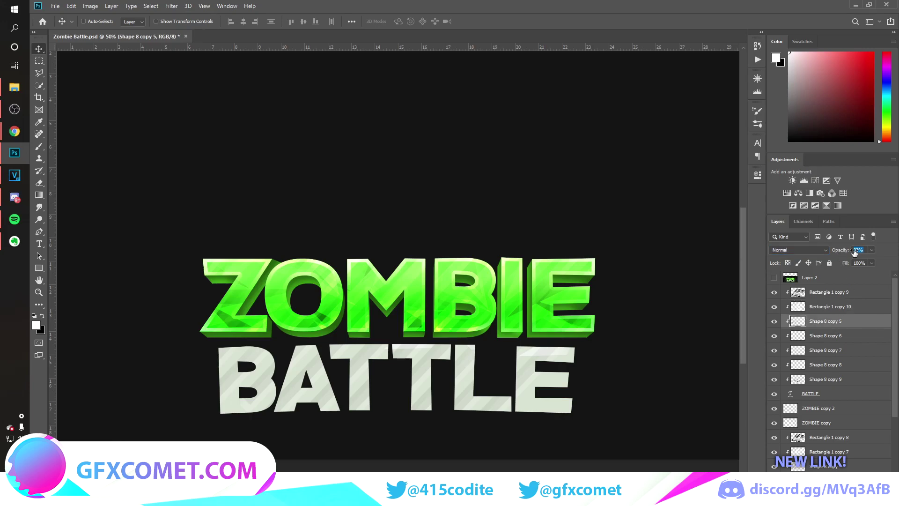
click(797, 251)
click(797, 252)
drag(844, 252, 720, 260)
click(839, 340)
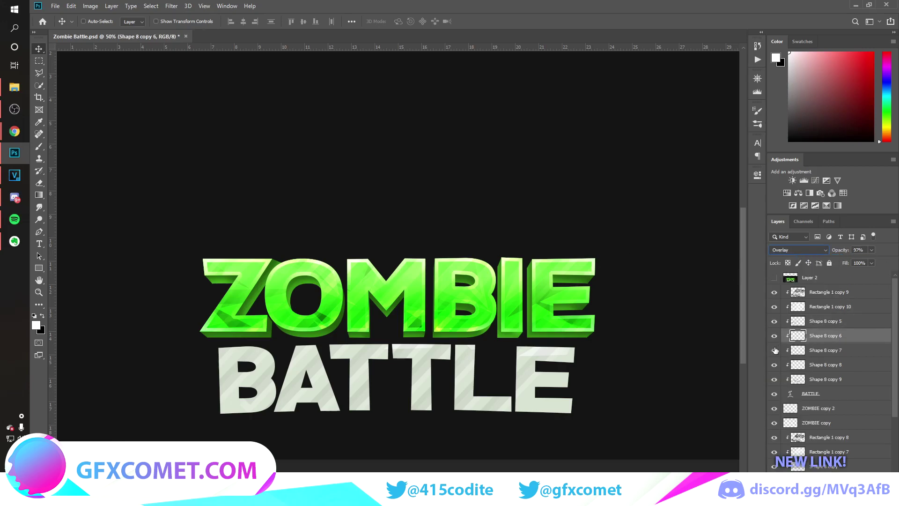
Step: Duplicate Shape 8 copy 7 three times and spread the copies across the BATTLE letters
click(831, 356)
drag(560, 357, 427, 371)
drag(427, 371, 572, 385)
drag(572, 385, 397, 385)
Step: Duplicate the BATTLE text beneath the original, offset the copy slightly downward and scale it slightly narrower
scroll(848, 396, down, 3)
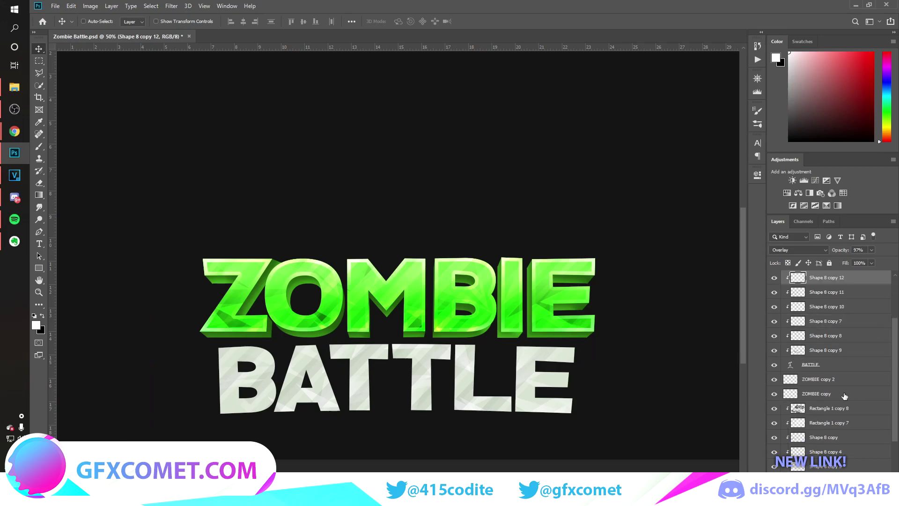
click(841, 365)
drag(824, 366, 822, 377)
drag(480, 362, 480, 370)
key(ctrl+t)
drag(584, 336, 570, 339)
key(Return)
Step: Recolor the whole BATTLE copy text to dark grey #4c4c4c
key(t)
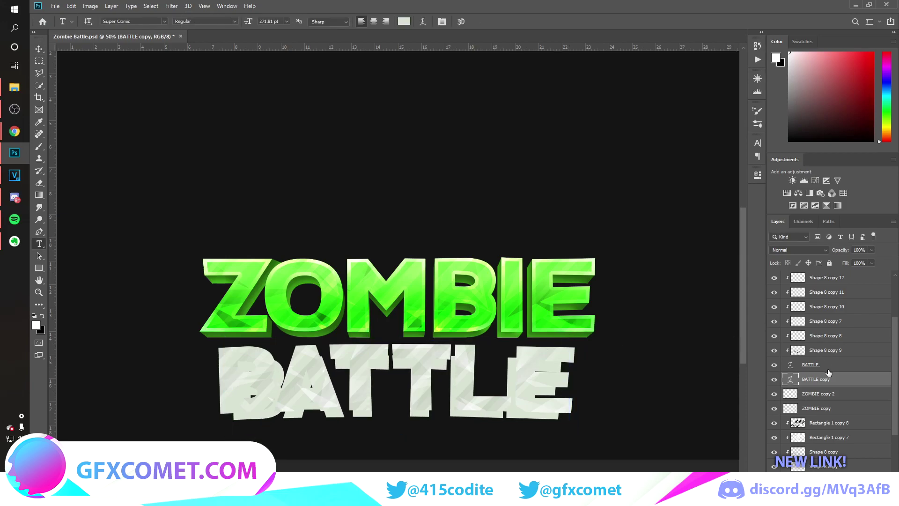
click(508, 408)
key(ctrl+a)
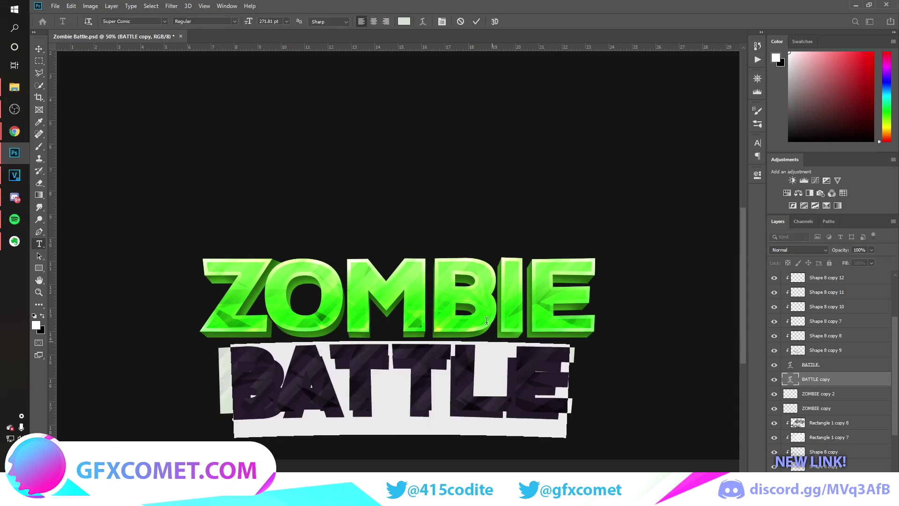
click(404, 21)
text(4c4c4c)
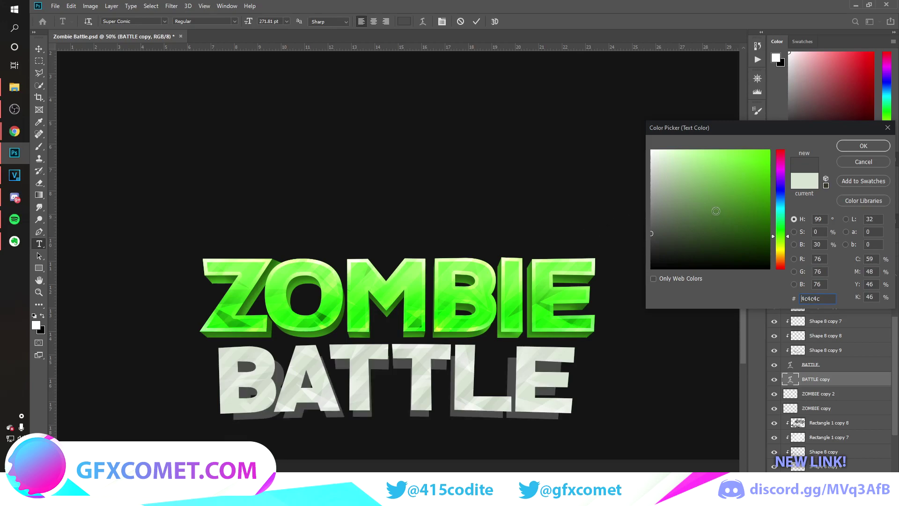
click(869, 150)
Step: Put the dark BATTLE copy in a group and merge the group into a single pixel layer
click(836, 382)
key(ctrl+g)
key(ctrl+e)
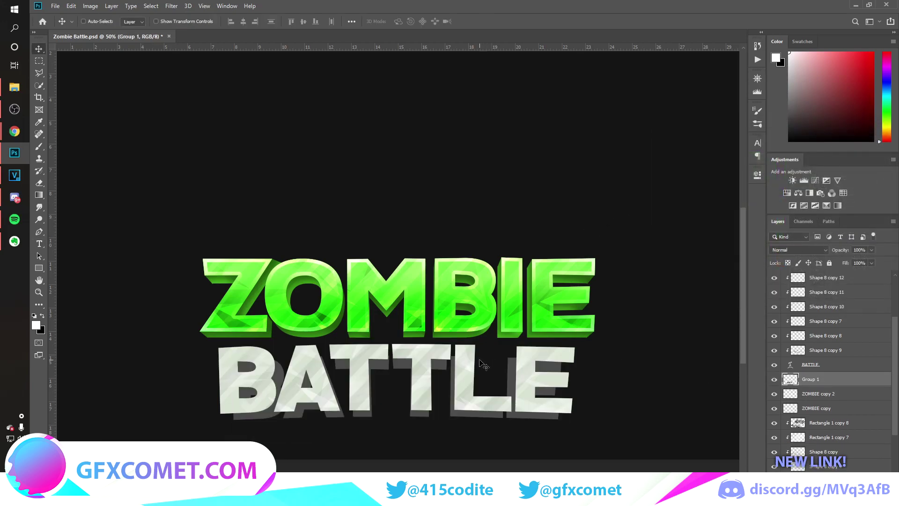
Step: Add a new layer above the merged dark copy and sample its dark grey as the foreground color
key(v)
scroll(477, 362, down, 1)
key(ctrl+shift+alt+n)
key(ctrl+plus)
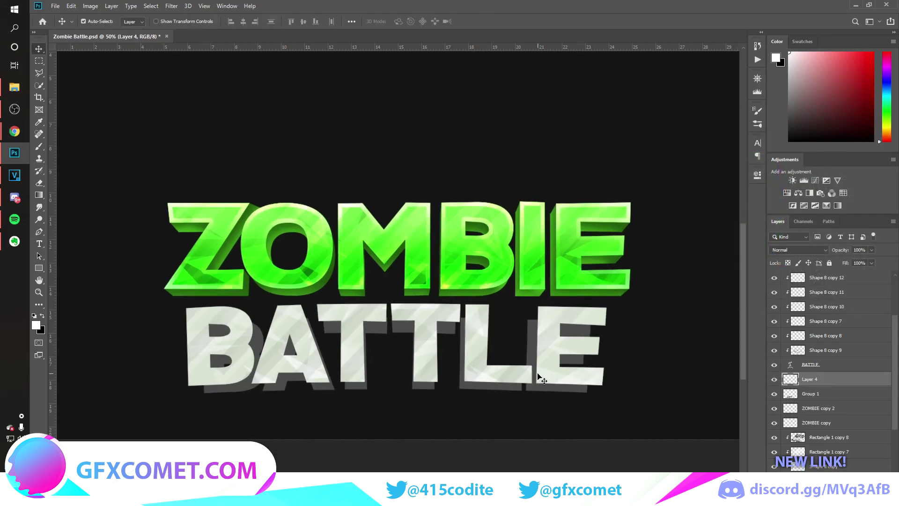
click(40, 121)
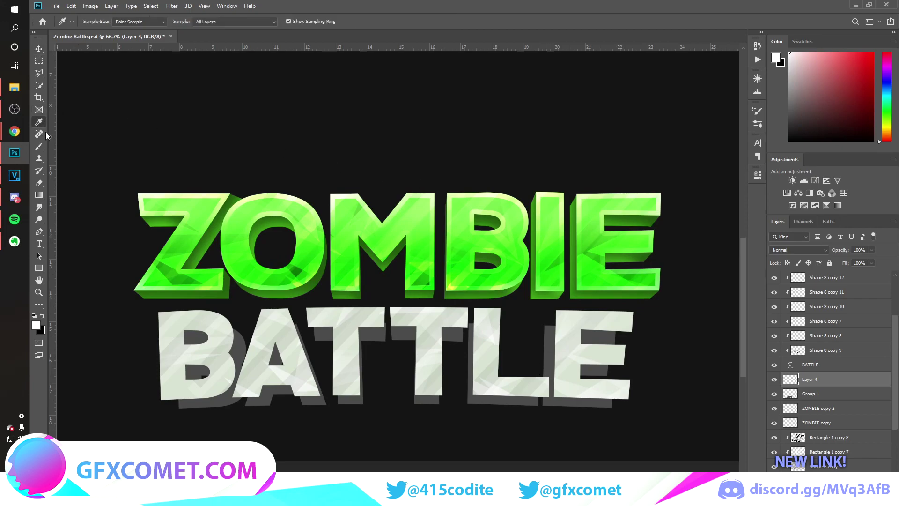
click(241, 341)
scroll(831, 346, up, 3)
scroll(400, 334, down, 2)
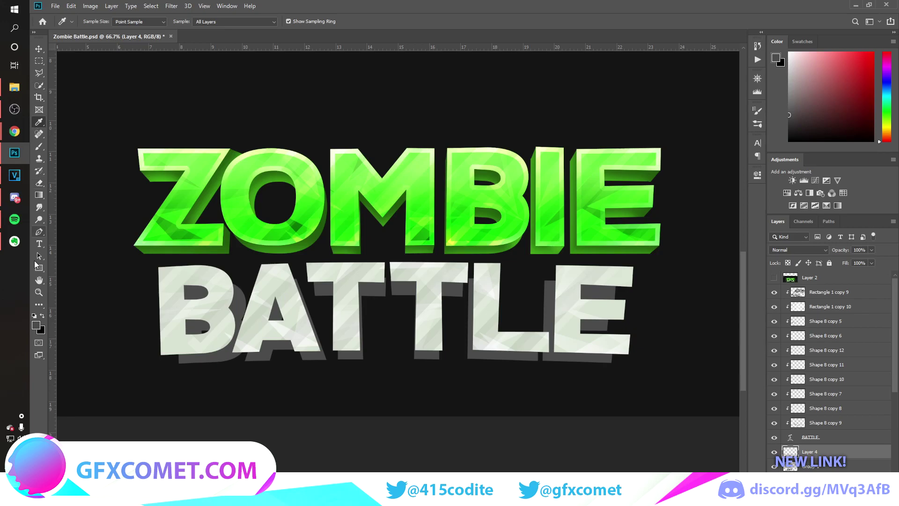
Step: Draw a dark grey Pen tool shape behind the B, bridging its upper curve to the offset copy's outer edge
click(40, 231)
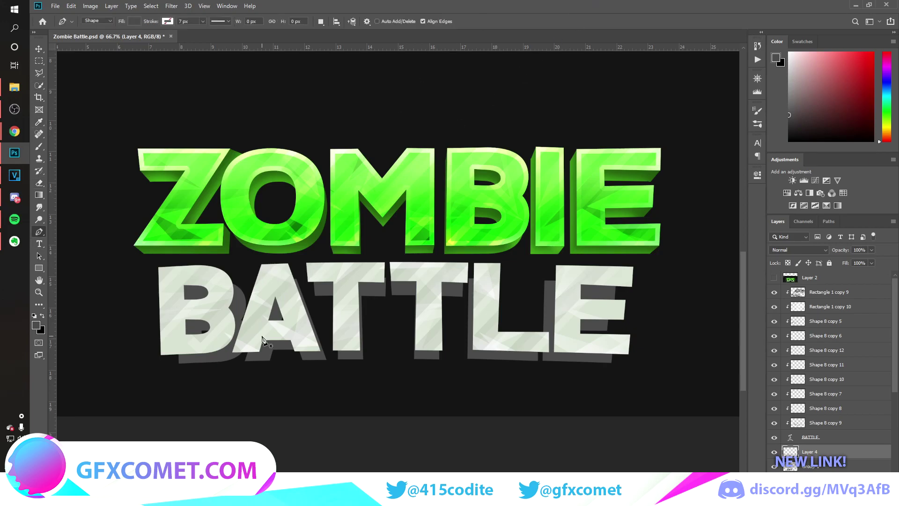
key(ctrl+plus)
scroll(398, 281, left, 5)
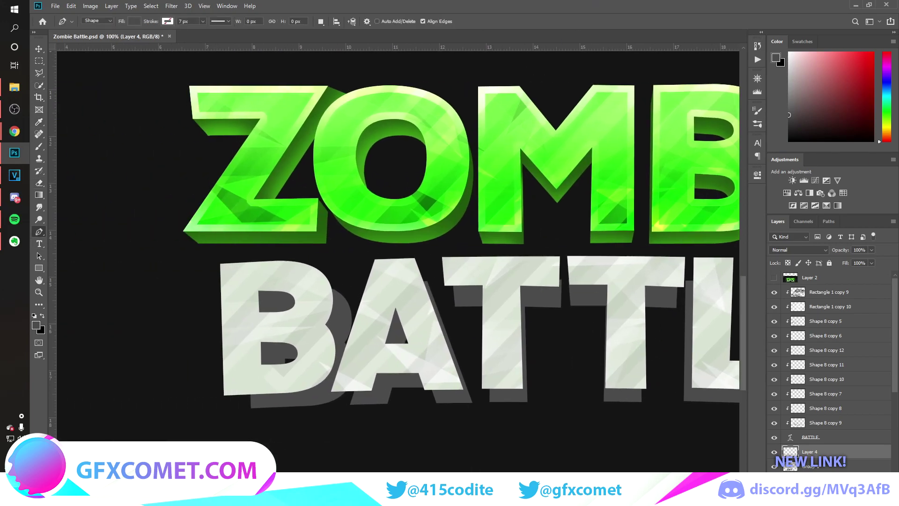
scroll(419, 378, down, 1)
key(ctrl+plus)
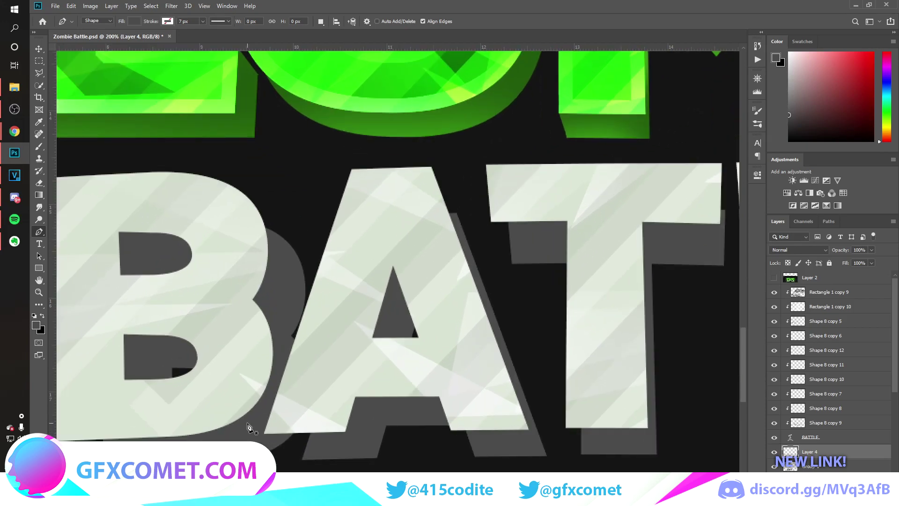
scroll(412, 428, left, 5)
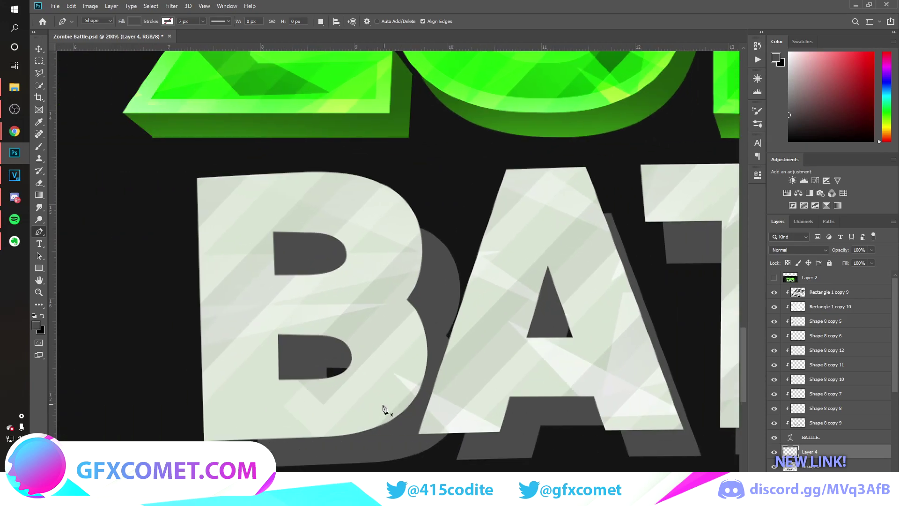
click(194, 439)
click(297, 198)
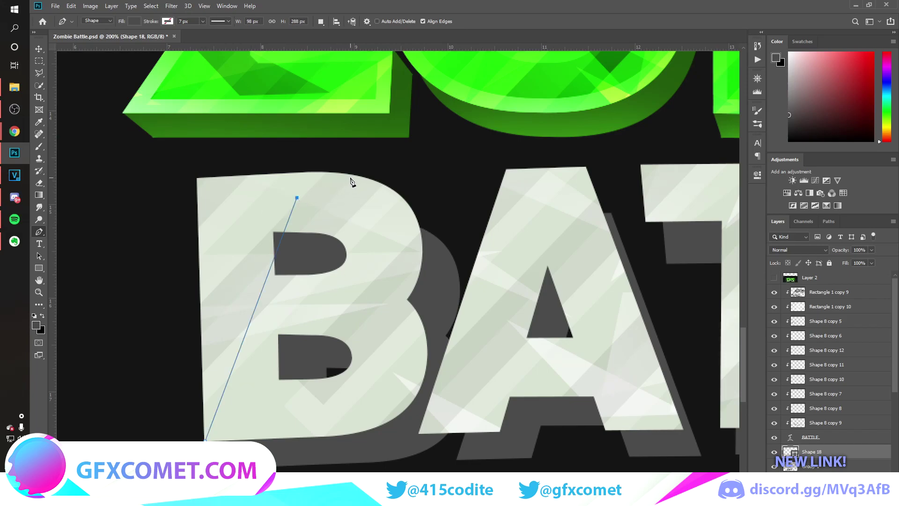
drag(453, 259, 495, 336)
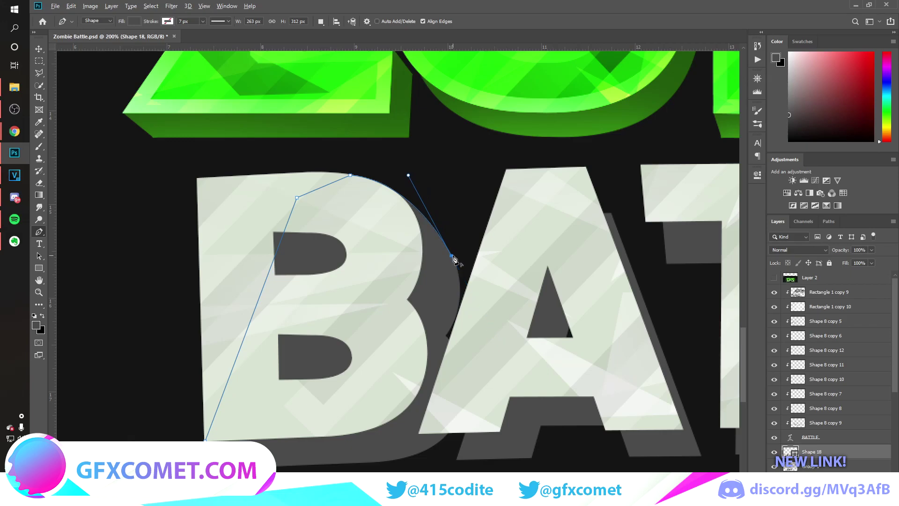
key(Return)
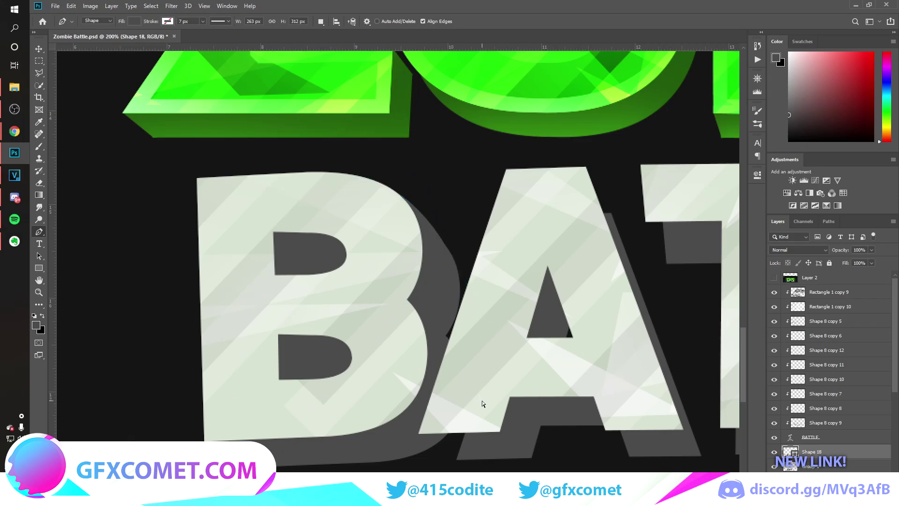
Step: Draw a dark grey Pen tool shape bridging the A's lower corners to the matching corners of its offset copy
click(457, 461)
click(604, 398)
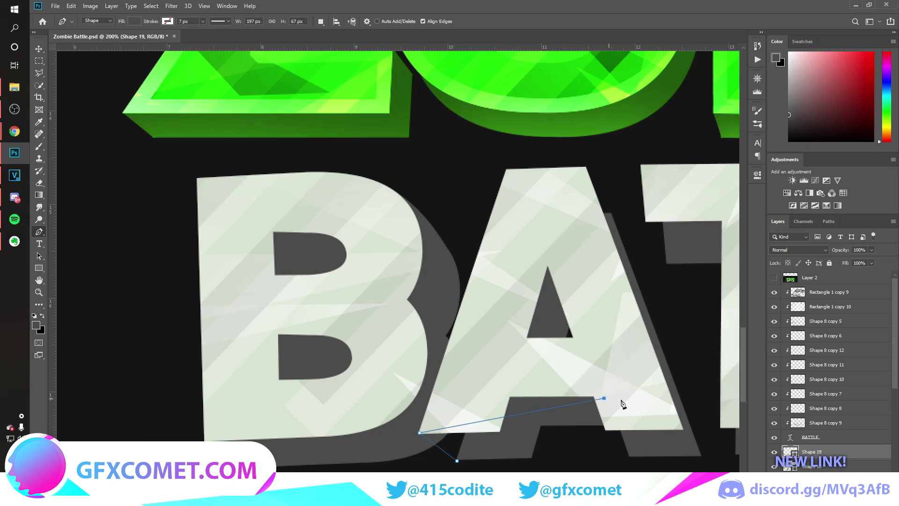
click(604, 430)
click(625, 371)
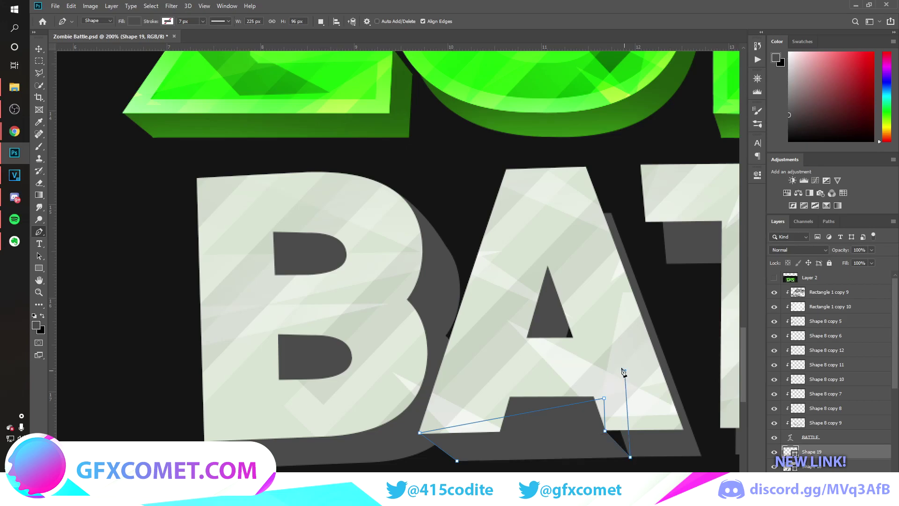
click(560, 371)
click(420, 432)
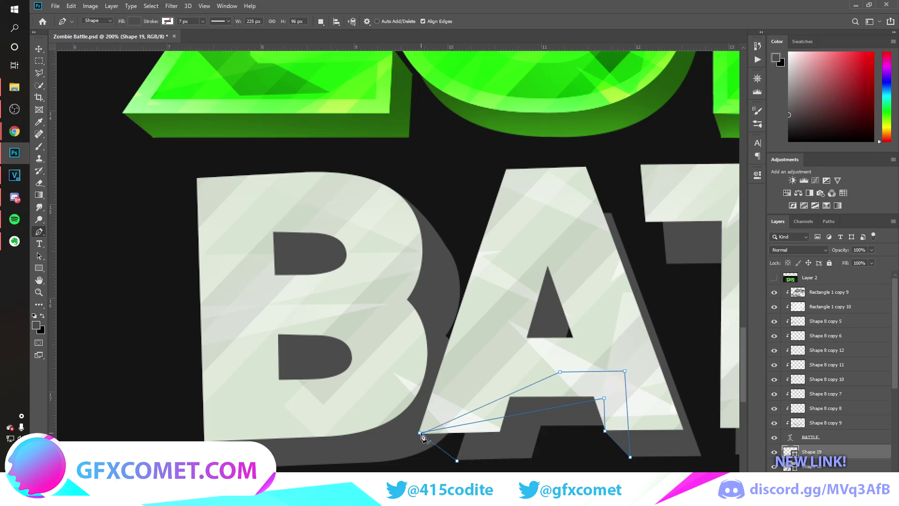
key(ctrl+z)
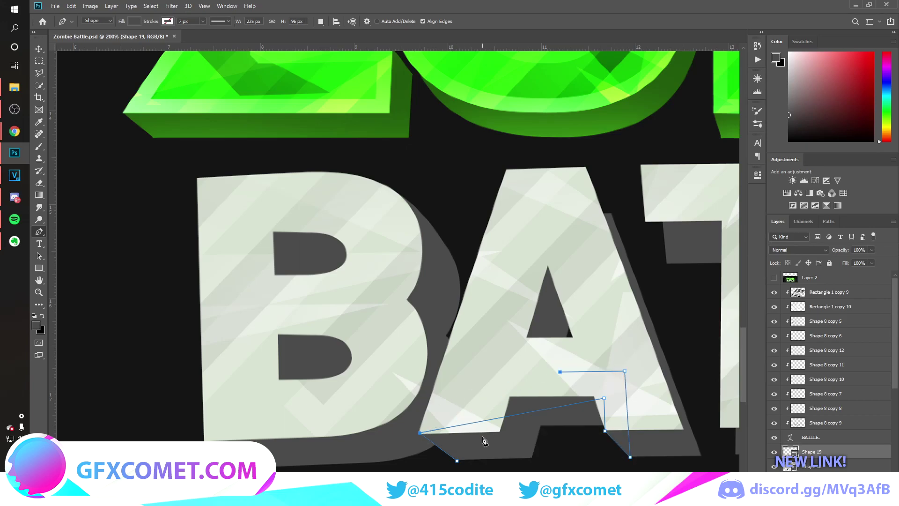
click(457, 460)
key(Return)
Step: Fill the gap at the A's upper right corner with a dark grey Pen shape reaching the offset copy
scroll(541, 361, left, 3)
scroll(520, 350, right, 7)
click(386, 215)
click(361, 167)
click(365, 240)
click(385, 214)
key(Return)
Step: Draw dark grey Pen shapes connecting the first T's lower left crossbar corner and stem base to the offset copy
click(421, 222)
click(441, 264)
click(484, 208)
click(420, 222)
key(Return)
click(496, 428)
click(511, 454)
click(532, 404)
click(496, 428)
Step: Bridge the second T's stem base and lower right crossbar corner to the offset copy with dark grey Pen shapes
scroll(587, 415, right, 7)
click(464, 455)
click(474, 428)
click(445, 408)
click(533, 266)
click(548, 225)
click(529, 212)
click(533, 266)
Step: Draw dark grey Pen shapes joining the L's upper left and lower right corners to its offset copy
click(551, 211)
click(567, 166)
click(589, 237)
click(551, 211)
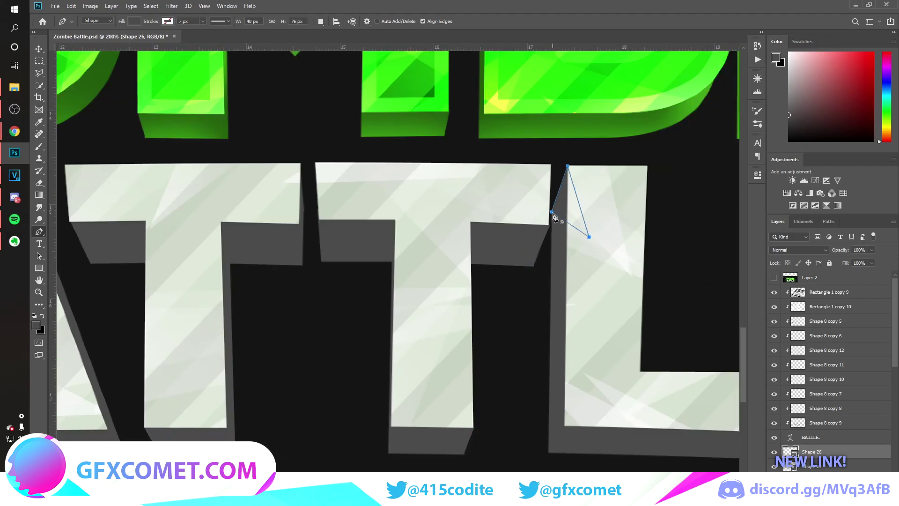
scroll(553, 213, right, 9)
click(310, 458)
click(343, 432)
click(307, 421)
click(310, 458)
Step: Draw dark grey Pen shapes connecting the E's upper left corner and the ends of its arms to the offset copy
click(331, 219)
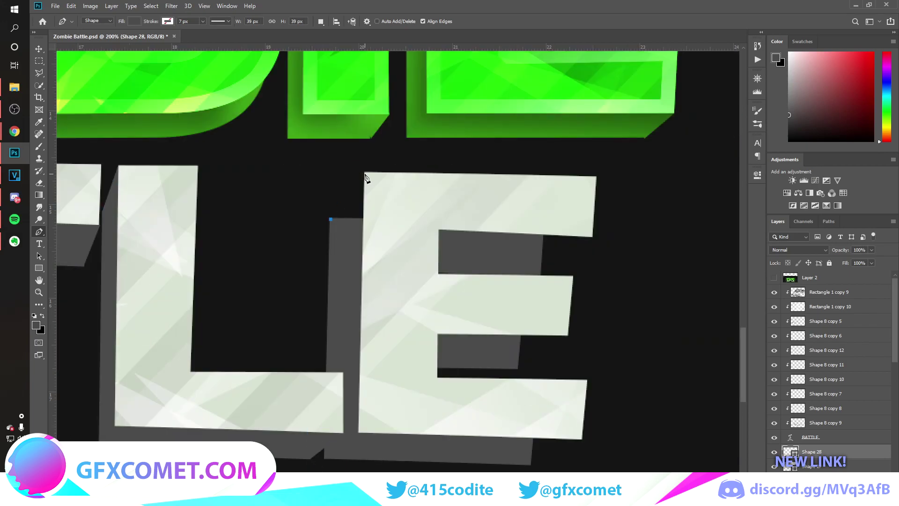
click(365, 173)
click(404, 234)
click(330, 219)
click(527, 284)
click(592, 237)
click(532, 215)
click(527, 285)
click(517, 368)
click(518, 368)
scroll(581, 447, down, 5)
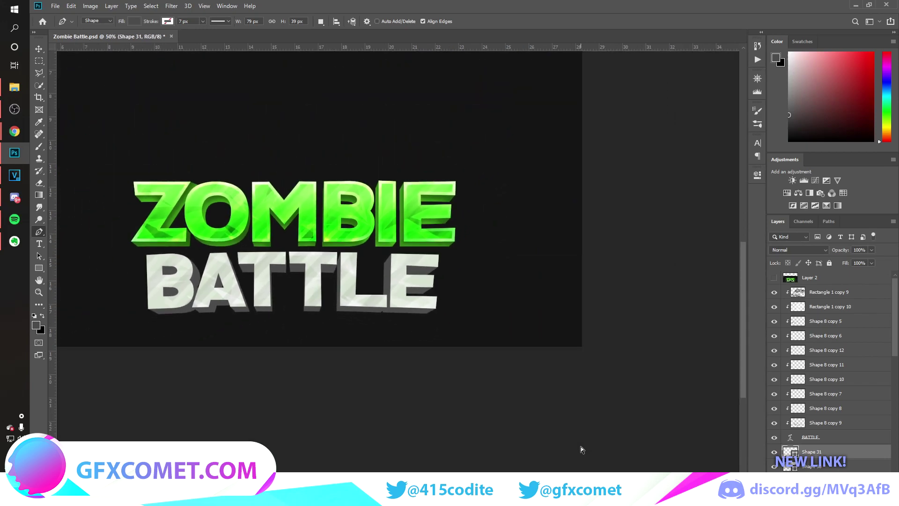
Step: Merge all the dark bridging shapes and the dark BATTLE copy, Group 1, into one extrusion layer
scroll(580, 447, up, 1)
key(v)
scroll(782, 419, down, 6)
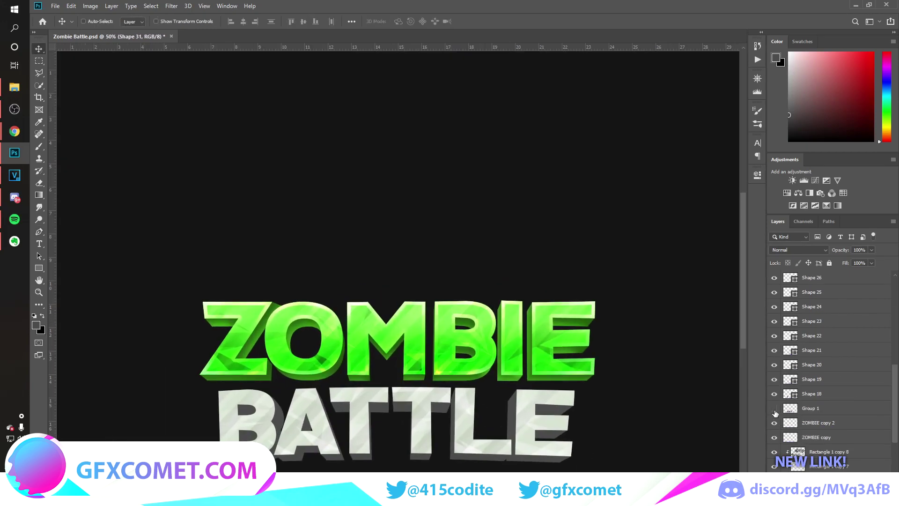
shift+click(822, 411)
key(ctrl+e)
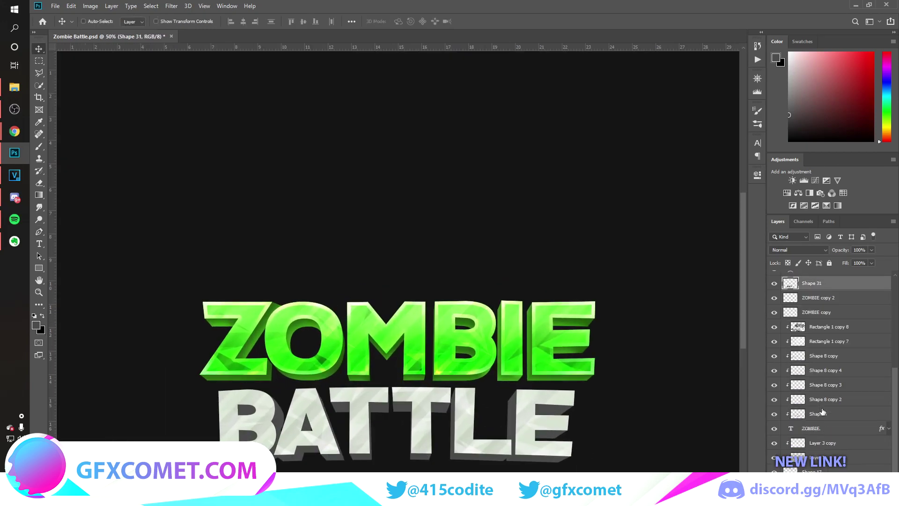
scroll(805, 374, up, 1)
click(774, 331)
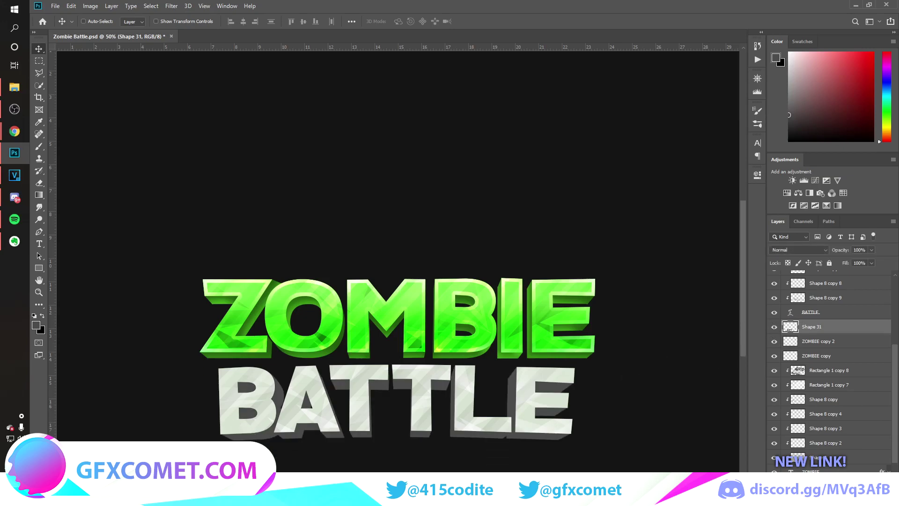
Step: Add a new layer above the merged BATTLE extrusion and clip it to that layer
click(880, 499)
alt+click(834, 332)
key(b)
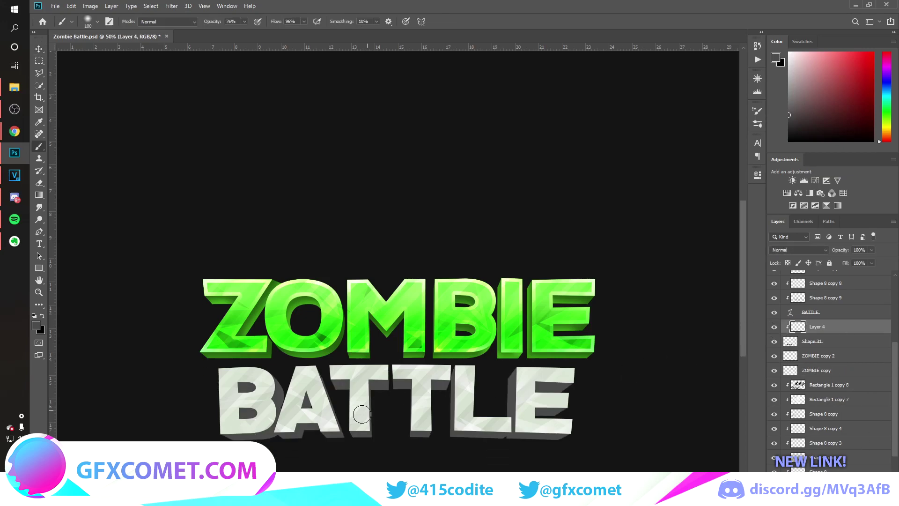
Step: Brush soft white highlights over the sides of the BATTLE extrusion on the clipped layer
scroll(393, 438, down, 2)
key(x)
key(ctrl+plus)
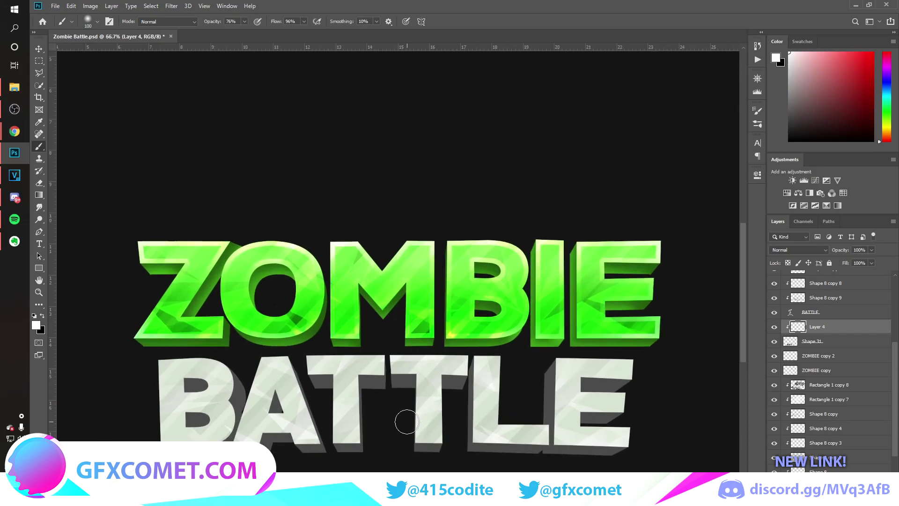
scroll(407, 421, down, 3)
key(bracketright)
drag(166, 416, 337, 413)
mouse_move(266, 371)
mouse_down()
mouse_move(286, 366)
mouse_move(300, 345)
mouse_move(254, 356)
mouse_move(234, 313)
mouse_move(251, 346)
mouse_up()
drag(186, 394, 194, 378)
drag(193, 378, 206, 388)
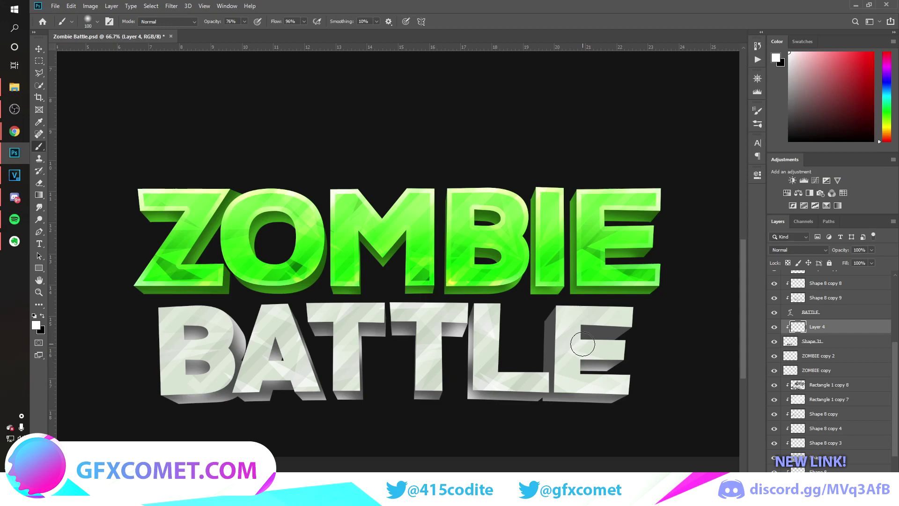
mouse_move(582, 344)
mouse_down()
mouse_move(533, 323)
mouse_move(543, 379)
mouse_up()
Step: Set the white highlight layer to Overlay blending with 67% opacity
key(v)
click(810, 252)
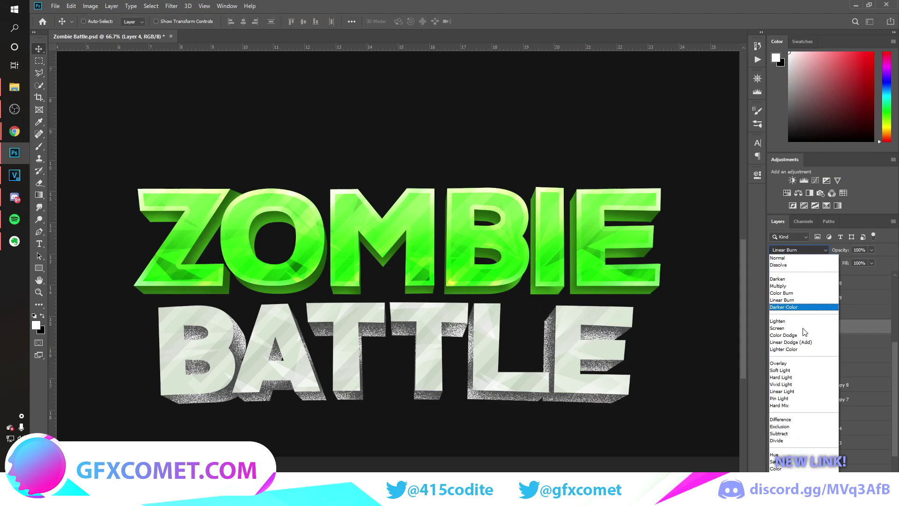
click(798, 365)
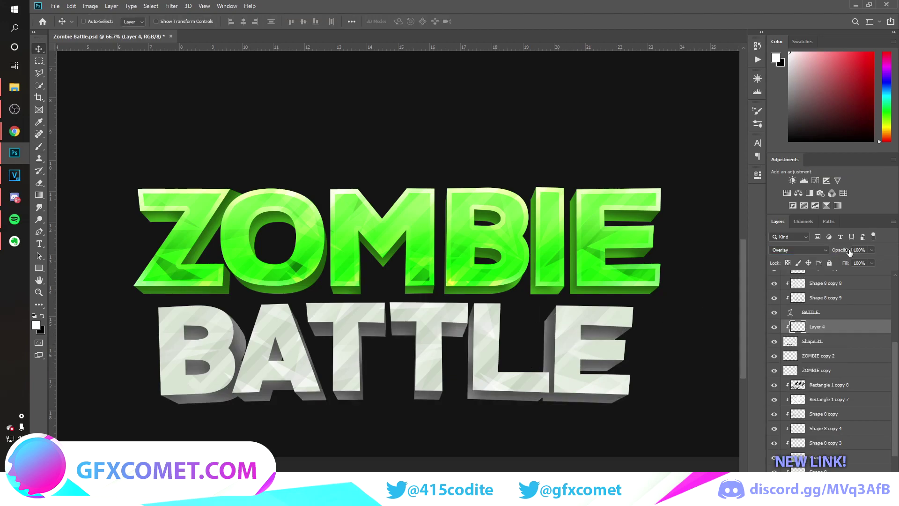
drag(738, 263, 700, 265)
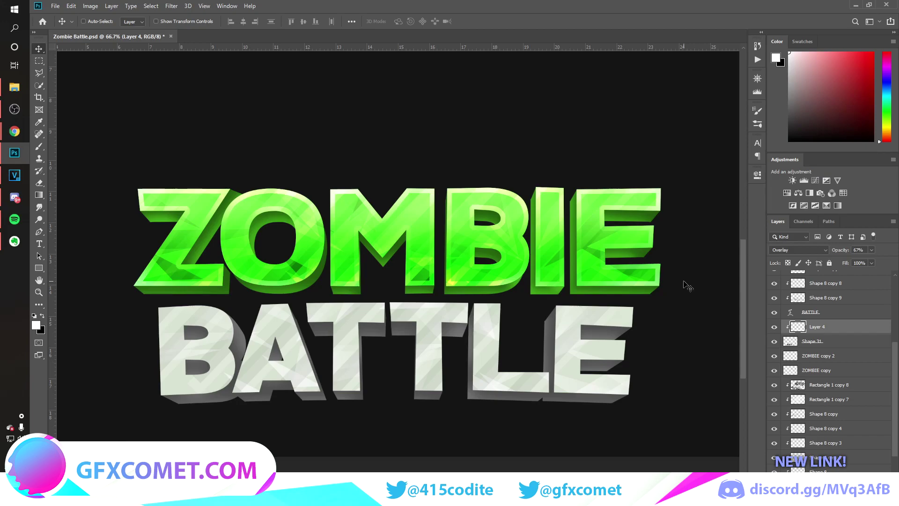
Step: Examine the logo at different zoom levels and compare it with the reference artwork in Layer 2
key(ctrl+minus)
key(ctrl+minus)
key(ctrl+minus)
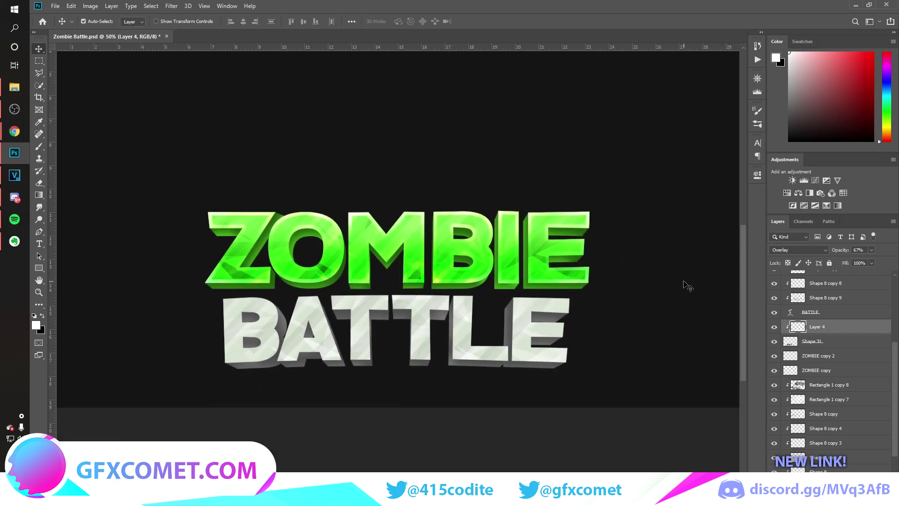
key(ctrl+plus)
key(ctrl+plus)
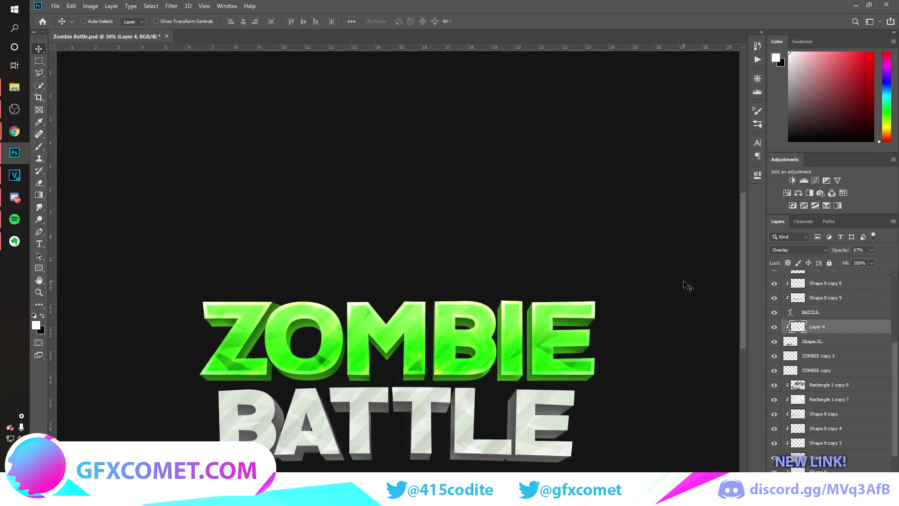
scroll(796, 286, up, 3)
click(774, 278)
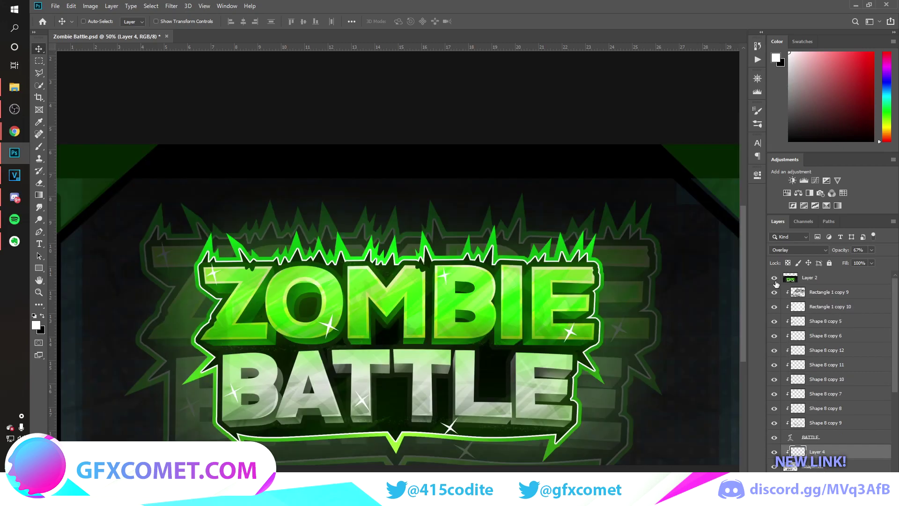
click(774, 279)
scroll(581, 385, down, 3)
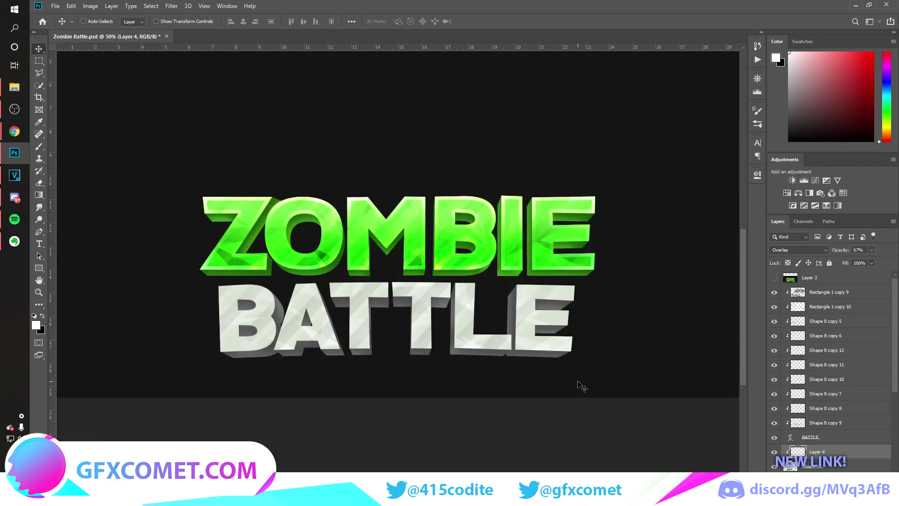
Step: Reset the colors to black and white and add another new layer clipped to the BATTLE extrusion
key(ctrl+plus)
key(d)
key(ctrl+shift+alt+n)
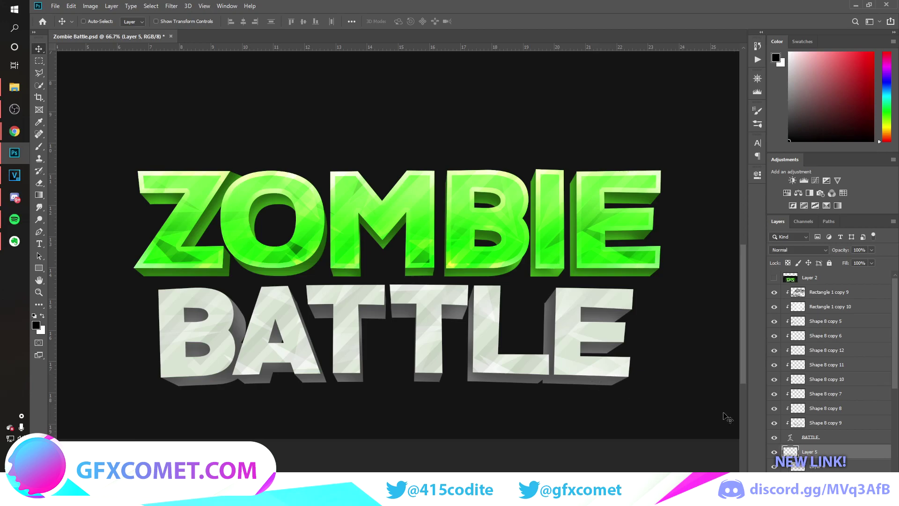
alt+click(816, 457)
Step: Brush soft black shadows onto the BATTLE extrusion beneath the crossbars and around the letter edges
key(b)
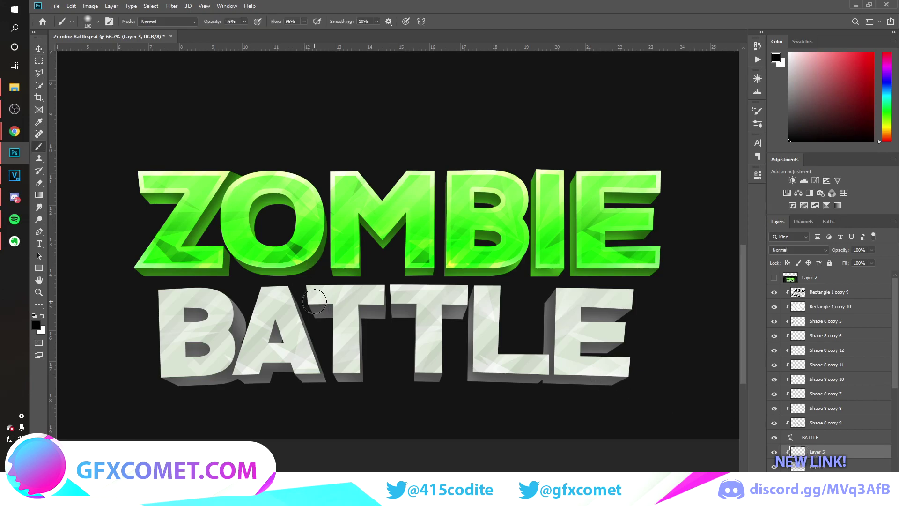
mouse_move(312, 300)
mouse_down()
mouse_move(367, 297)
mouse_move(377, 317)
mouse_up()
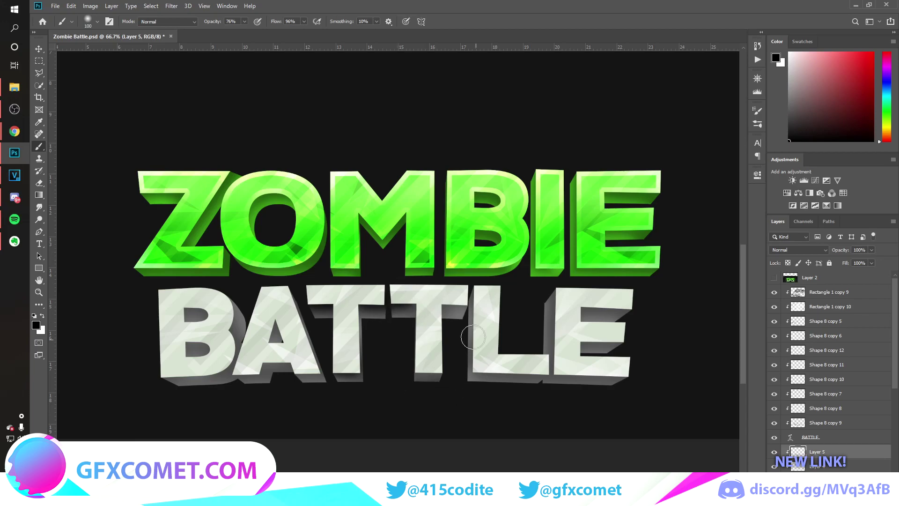
drag(418, 376, 438, 374)
drag(446, 308, 465, 307)
drag(391, 307, 414, 308)
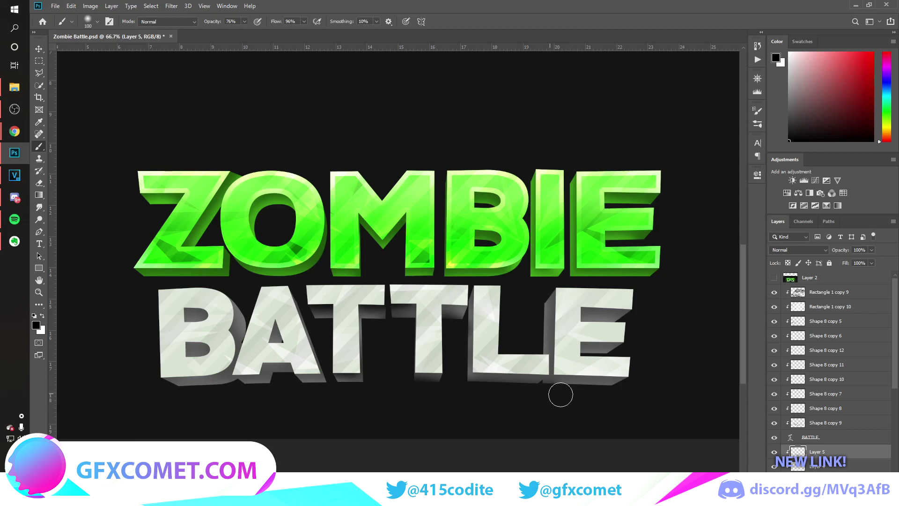
mouse_move(547, 300)
mouse_down()
mouse_move(536, 362)
mouse_move(544, 302)
mouse_move(645, 309)
mouse_up()
drag(645, 310, 565, 303)
mouse_move(247, 305)
mouse_down()
mouse_move(263, 335)
mouse_move(247, 323)
mouse_move(253, 328)
mouse_move(185, 384)
mouse_move(203, 386)
mouse_move(175, 393)
mouse_move(329, 386)
mouse_move(230, 344)
mouse_move(226, 358)
mouse_move(185, 365)
mouse_up()
Step: Change the black shadow layer's blend mode to Overlay
key(v)
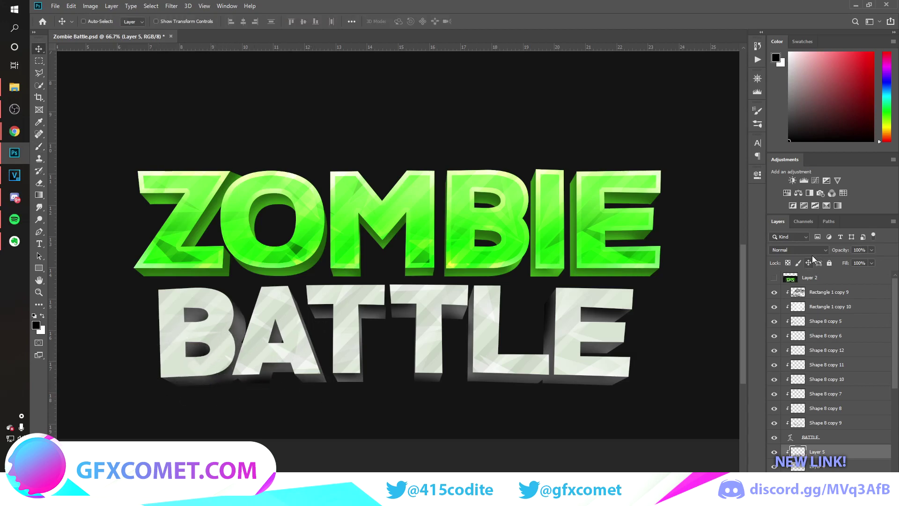
click(804, 252)
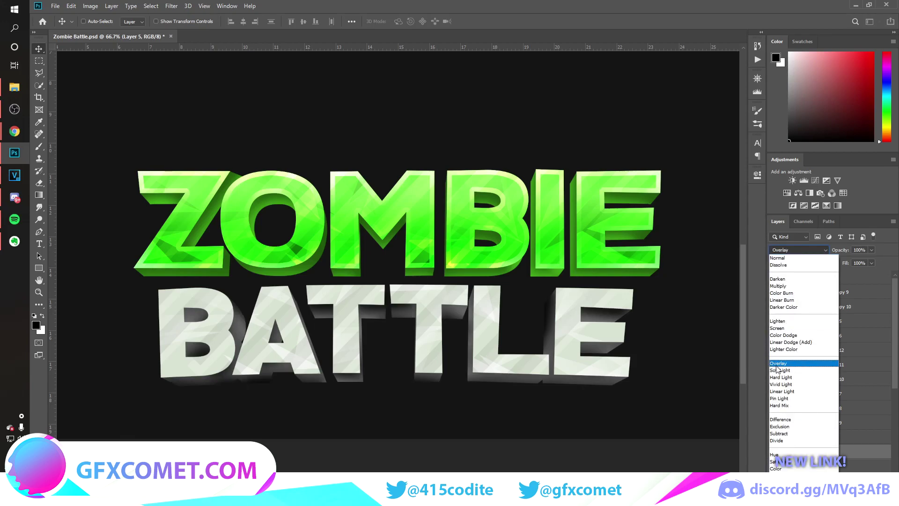
click(778, 369)
Step: Soften the shadow layer with a Gaussian Blur and reduce its opacity to 41%
click(172, 6)
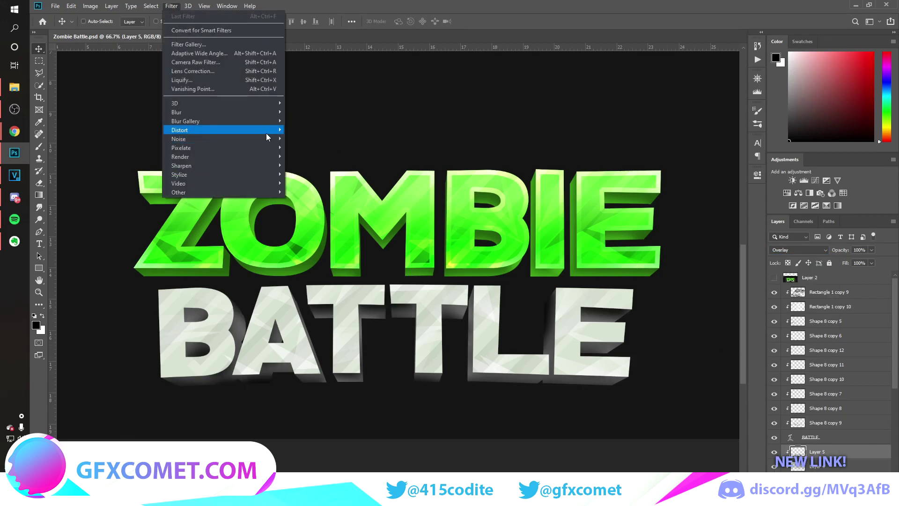
mouse_move(213, 113)
click(307, 148)
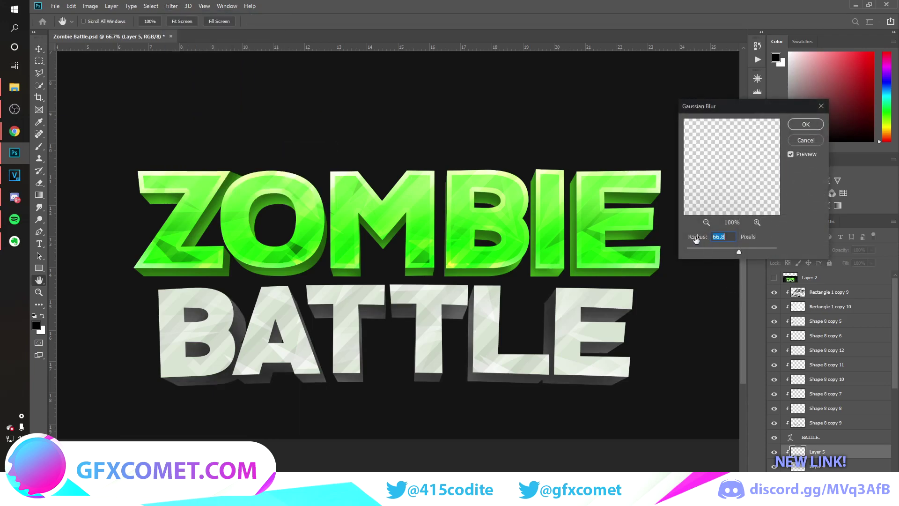
drag(739, 252, 712, 250)
click(791, 126)
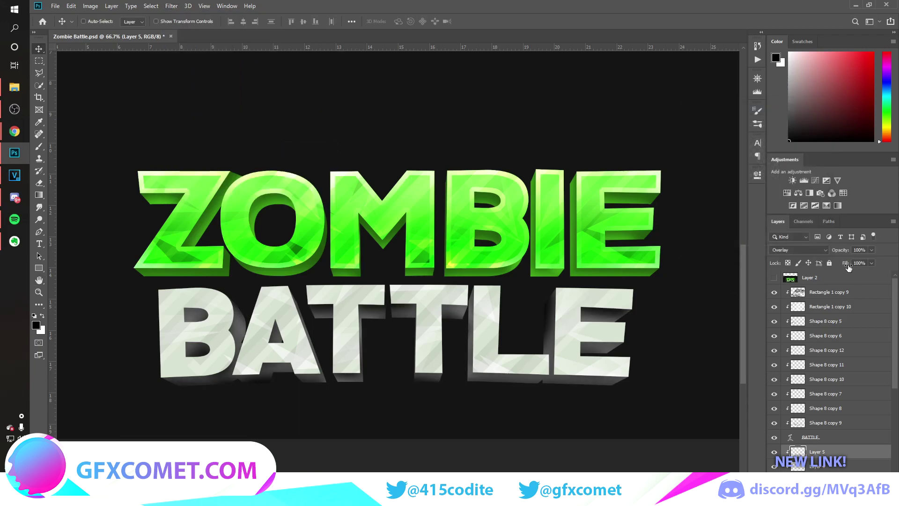
drag(841, 250, 816, 250)
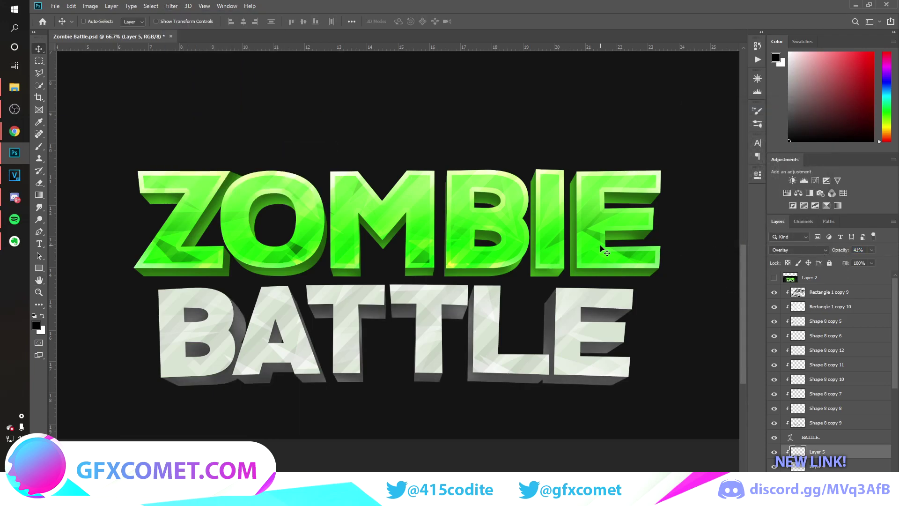
Step: Check the logo against the Layer 2 reference, and group all the ZOMBIE and BATTLE layers together
key(ctrl+minus)
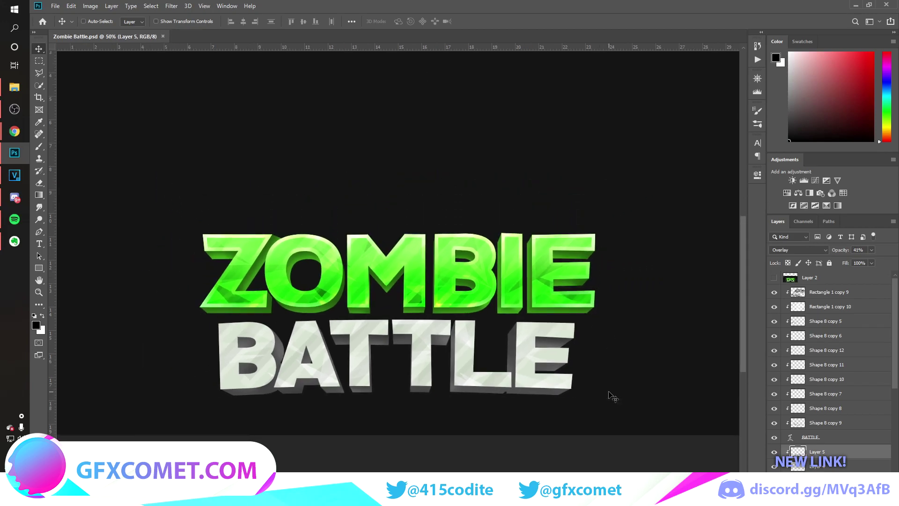
scroll(608, 395, up, 1)
click(774, 278)
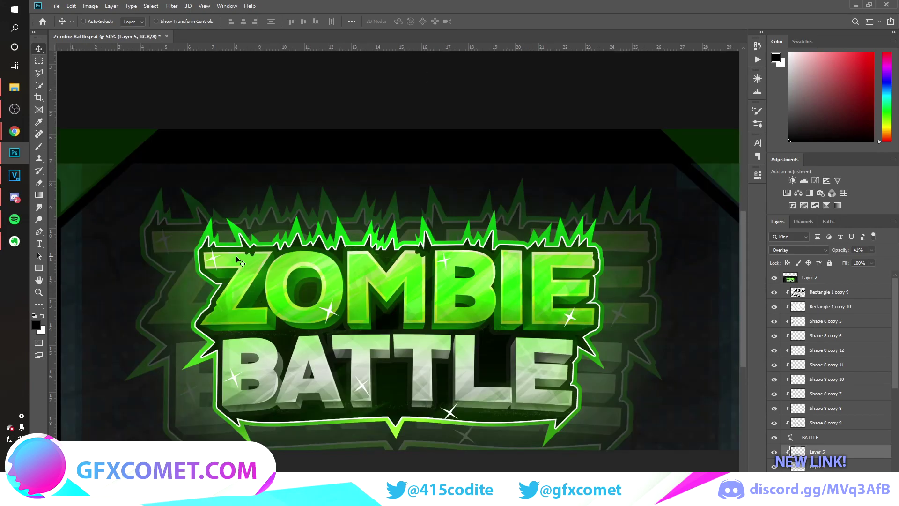
click(774, 278)
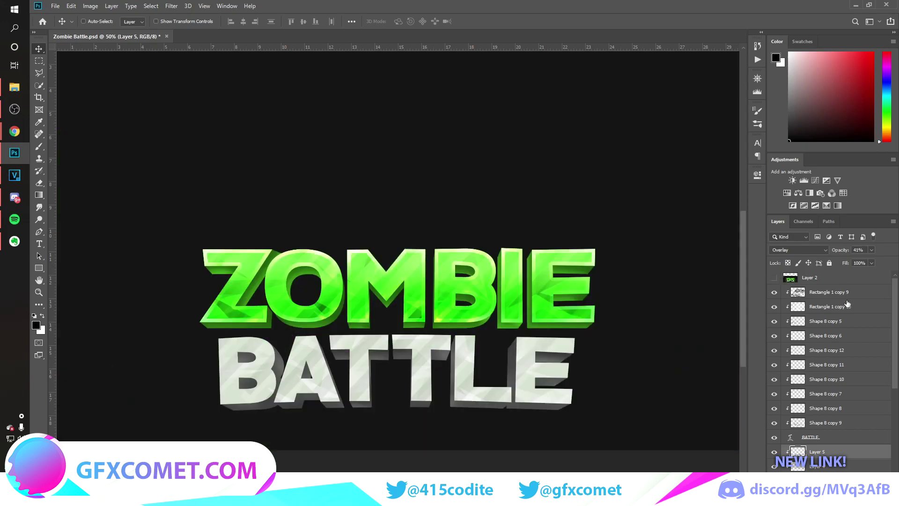
click(848, 294)
scroll(853, 415, down, 5)
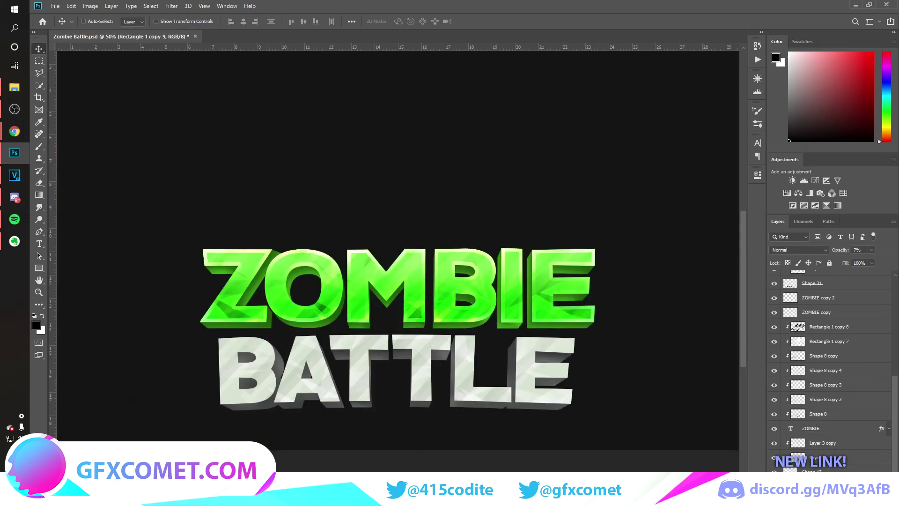
key(ctrl+alt+a)
key(ctrl+g)
Step: Merge a duplicate of the logo group into one layer with the original group hidden, and move the merged logo up toward the canvas center
key(ctrl+j)
click(773, 303)
key(ctrl+e)
drag(501, 312, 499, 240)
key(ctrl+minus)
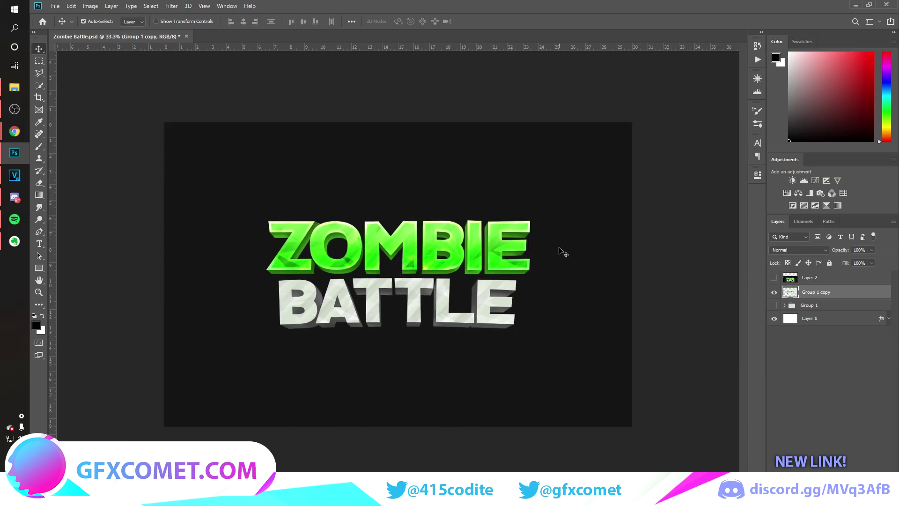
Step: Add a new layer beneath the merged logo, load the logo's outline as a selection and expand it
key(ctrl+plus)
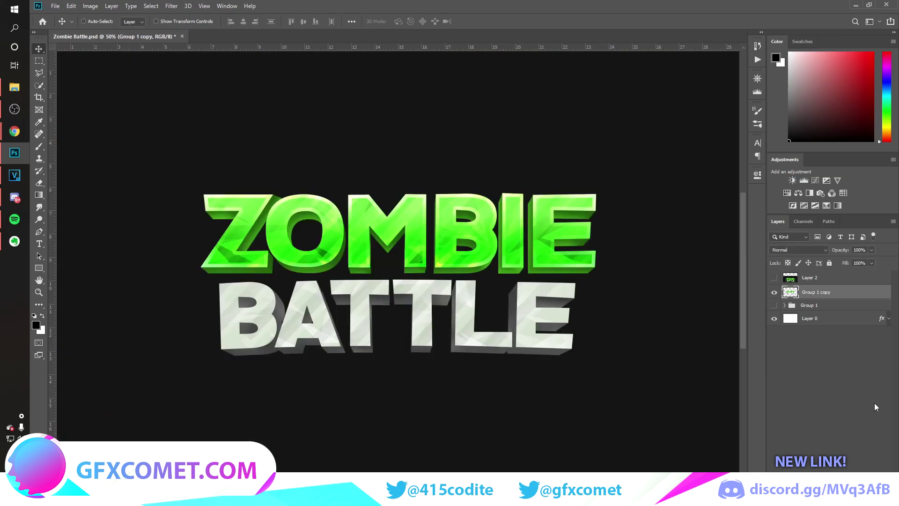
click(832, 307)
key(ctrl+shift+alt+n)
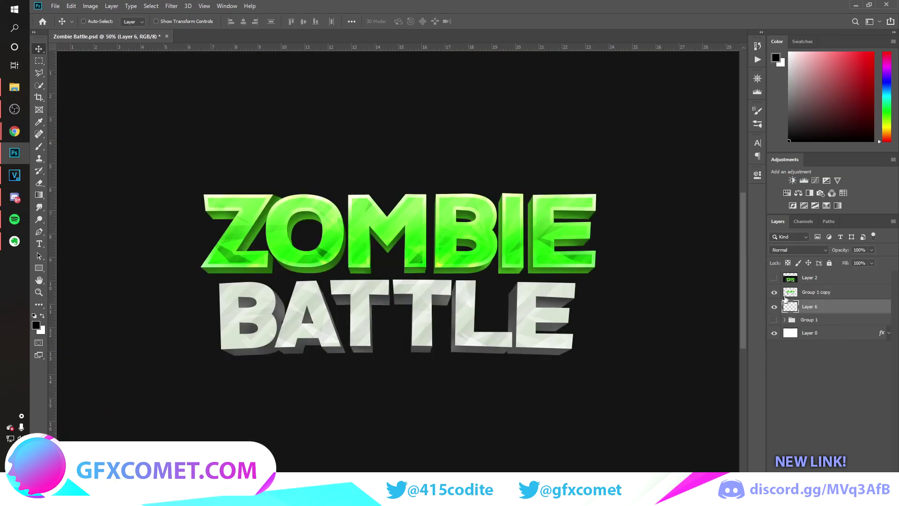
ctrl+click(791, 294)
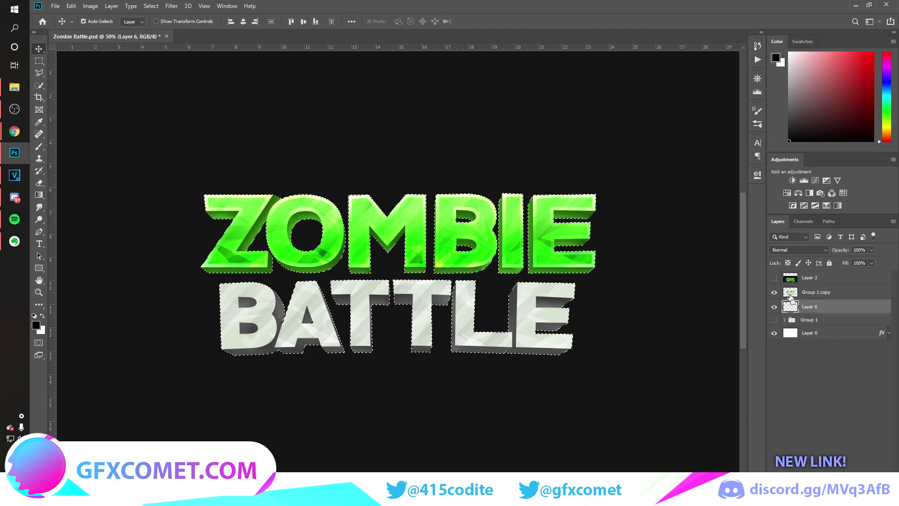
click(172, 7)
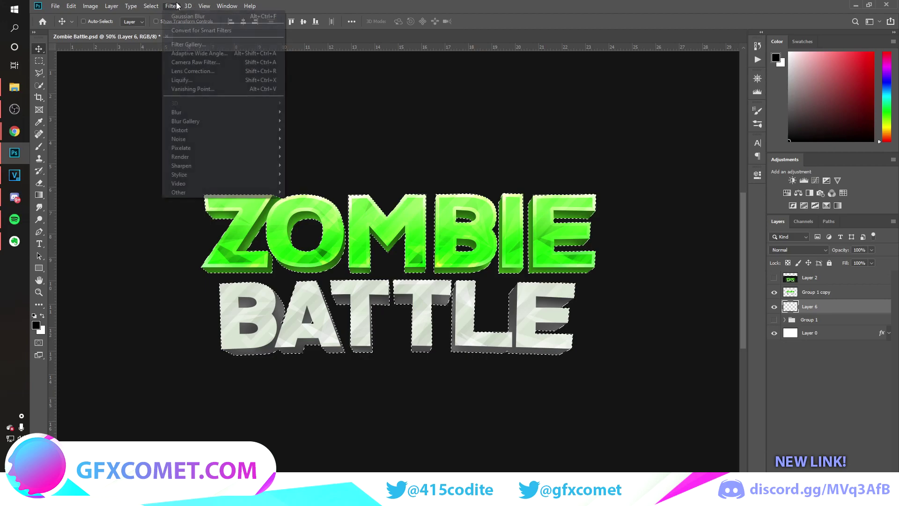
mouse_move(151, 6)
mouse_move(197, 139)
click(248, 155)
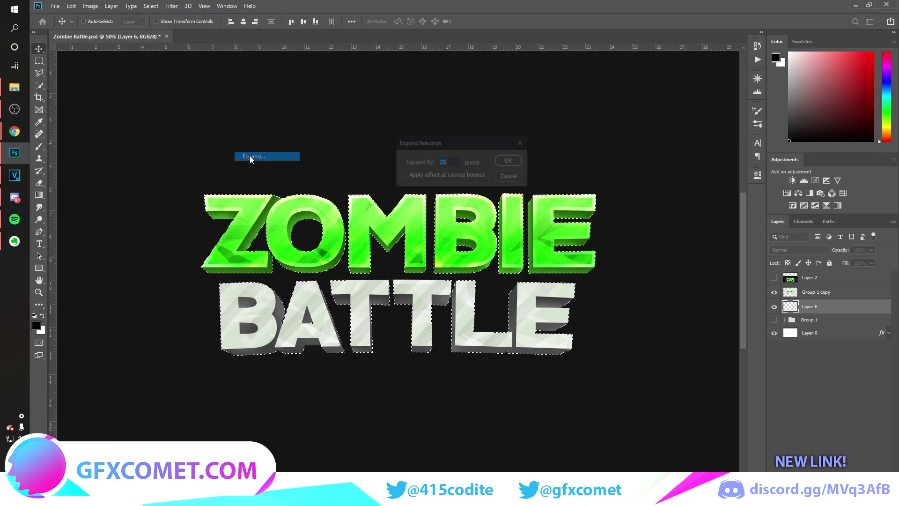
key(Return)
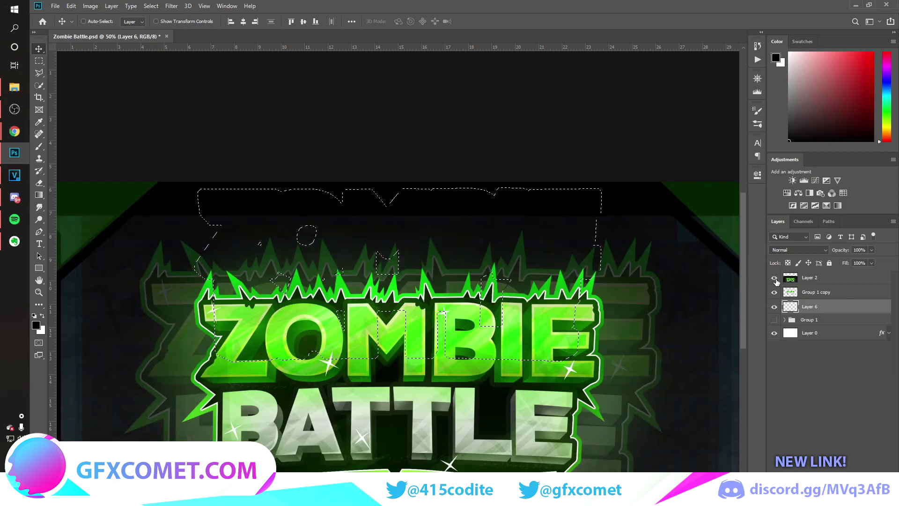
Step: Hide the reference and background layers, then fill the expanded selection with black behind the lettering and deselect
click(774, 278)
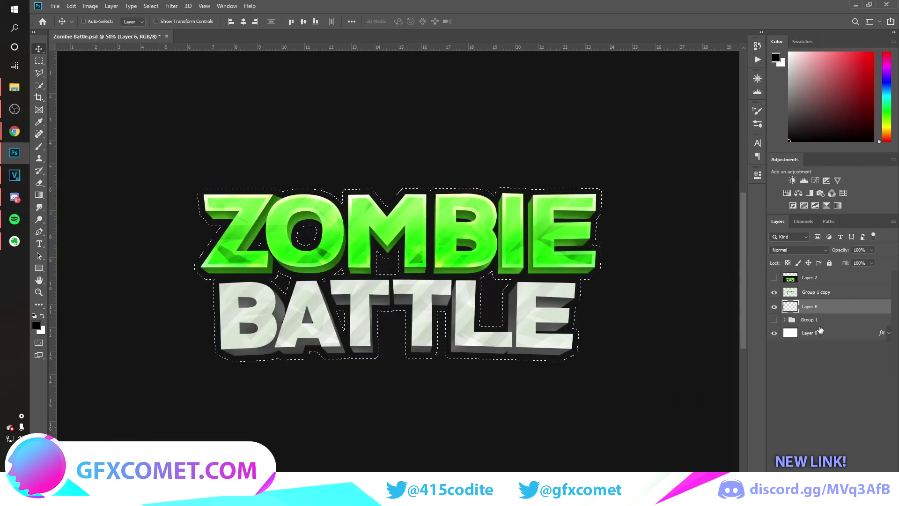
click(774, 333)
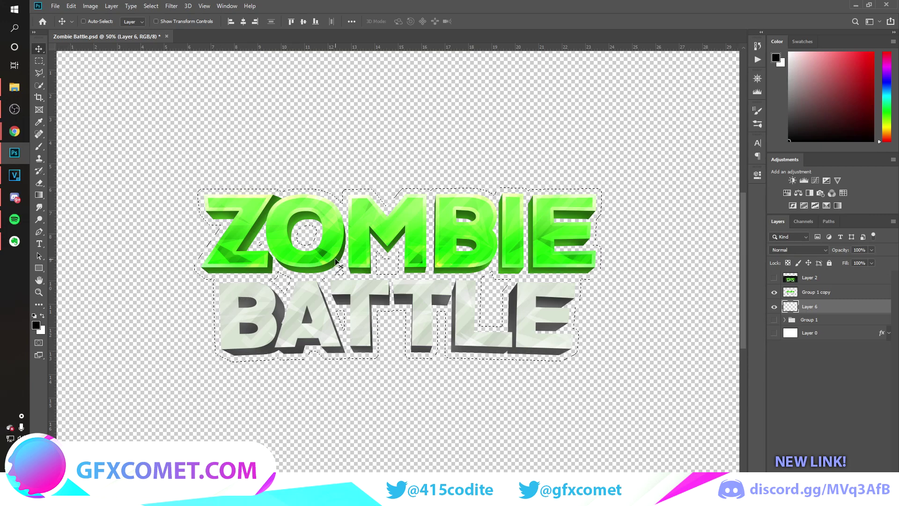
key(alt+BackSpace)
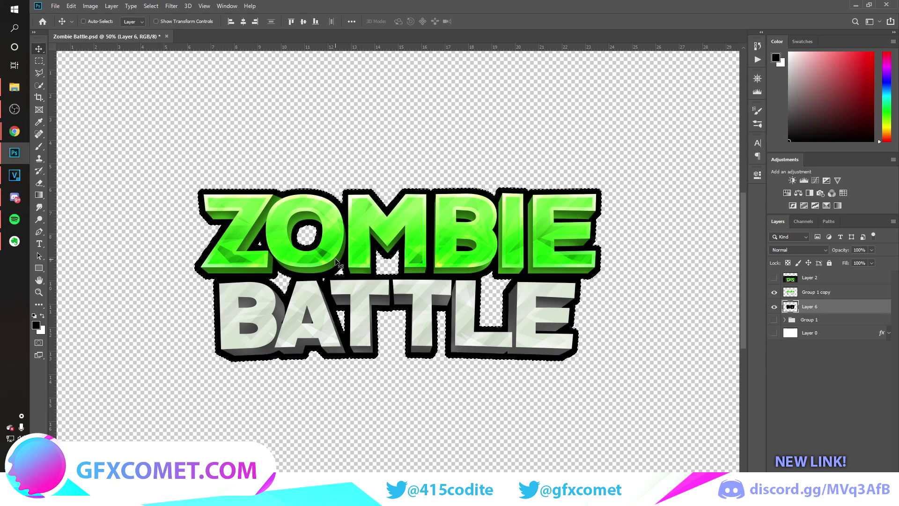
key(ctrl+d)
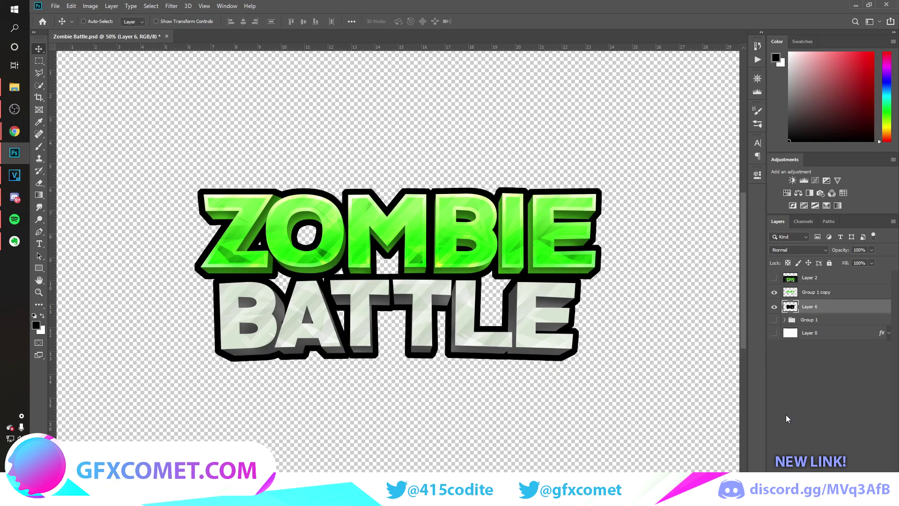
Step: Add a new layer above the black outline and set up a hard round 100 px brush with 1% spacing
key(ctrl+shift+alt+n)
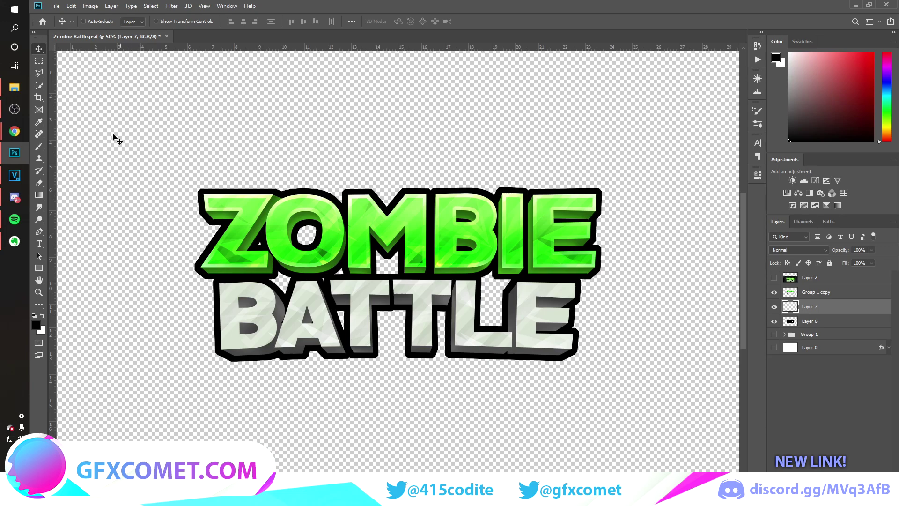
key(b)
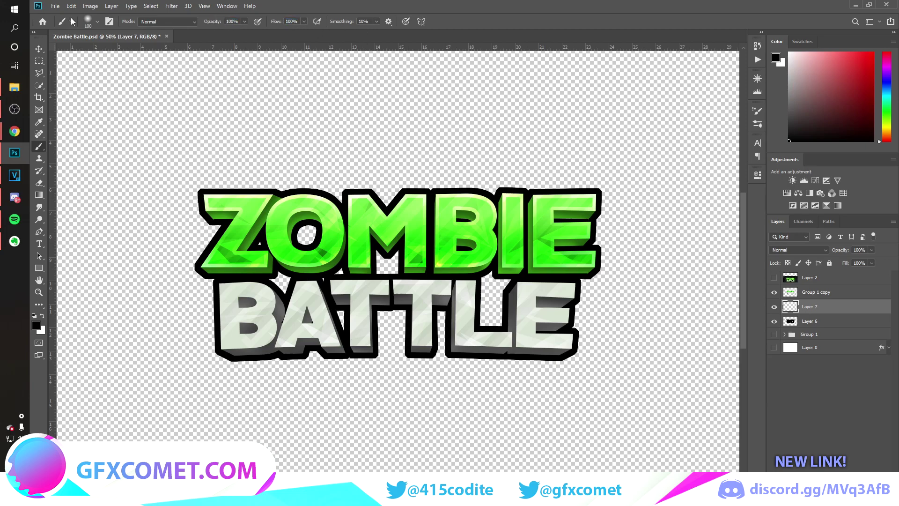
click(100, 25)
click(123, 62)
click(682, 7)
click(759, 110)
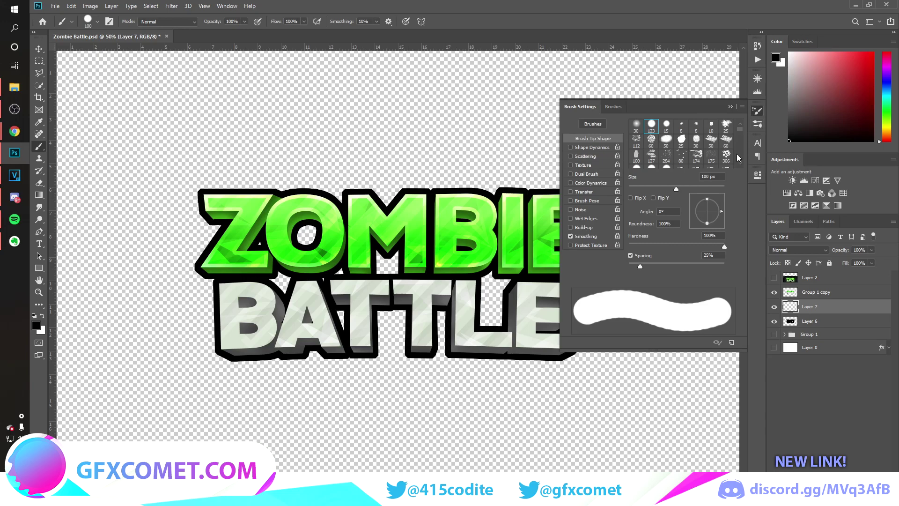
drag(641, 266, 629, 266)
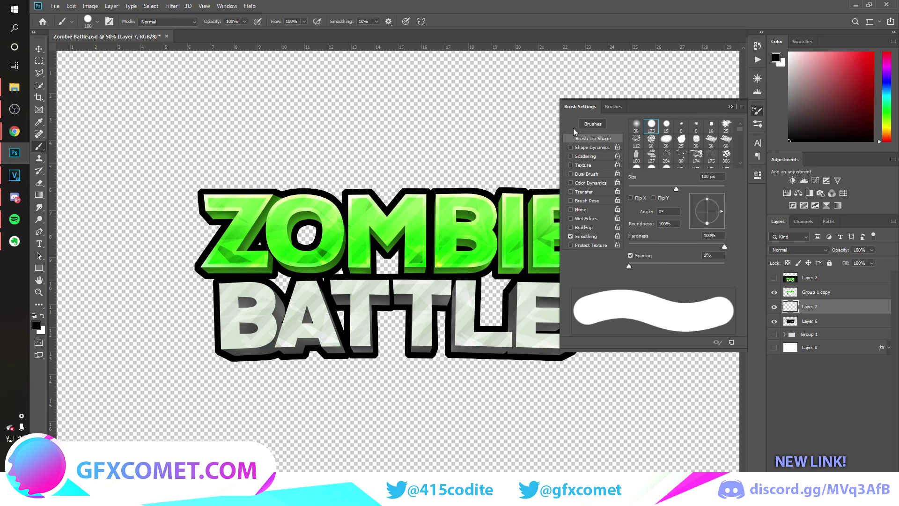
click(230, 6)
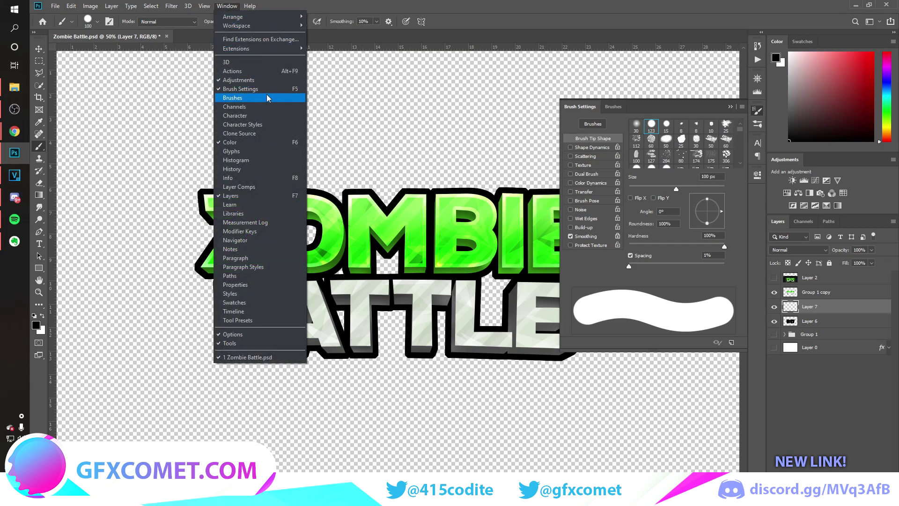
click(579, 5)
click(730, 107)
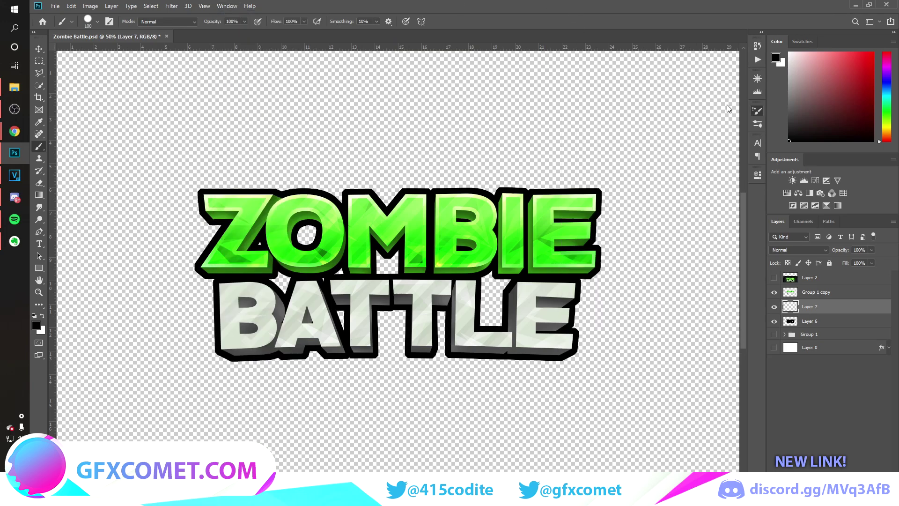
Step: Paint the transparent gaps inside and between the letters black, and merge the painted layer with the black outline layer
drag(288, 267, 280, 282)
mouse_move(306, 239)
mouse_down()
mouse_move(312, 227)
mouse_move(311, 248)
mouse_up()
drag(381, 262, 389, 263)
mouse_move(330, 282)
mouse_down()
mouse_move(318, 298)
mouse_move(351, 315)
mouse_up()
mouse_move(374, 262)
mouse_down()
mouse_move(394, 237)
mouse_move(393, 263)
mouse_up()
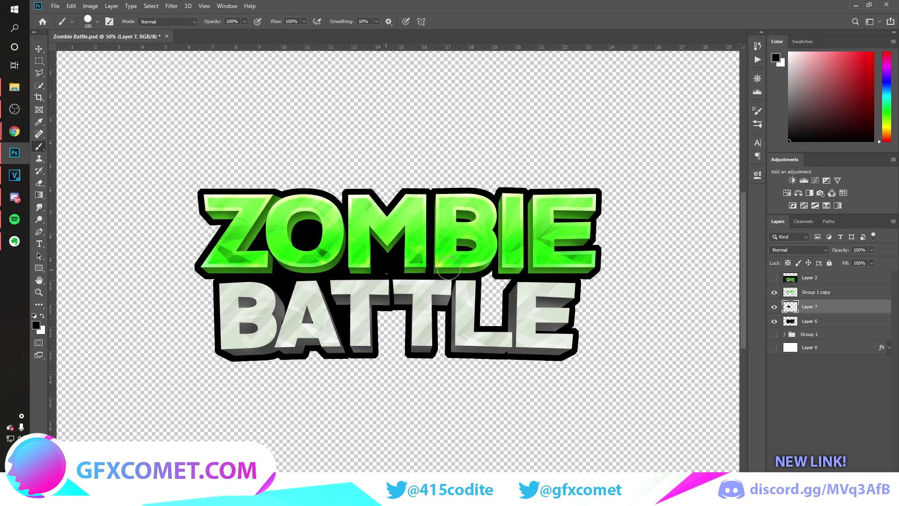
mouse_move(491, 257)
mouse_down()
mouse_move(489, 284)
mouse_move(501, 310)
mouse_move(511, 299)
mouse_move(505, 311)
mouse_move(489, 306)
mouse_move(463, 337)
mouse_up()
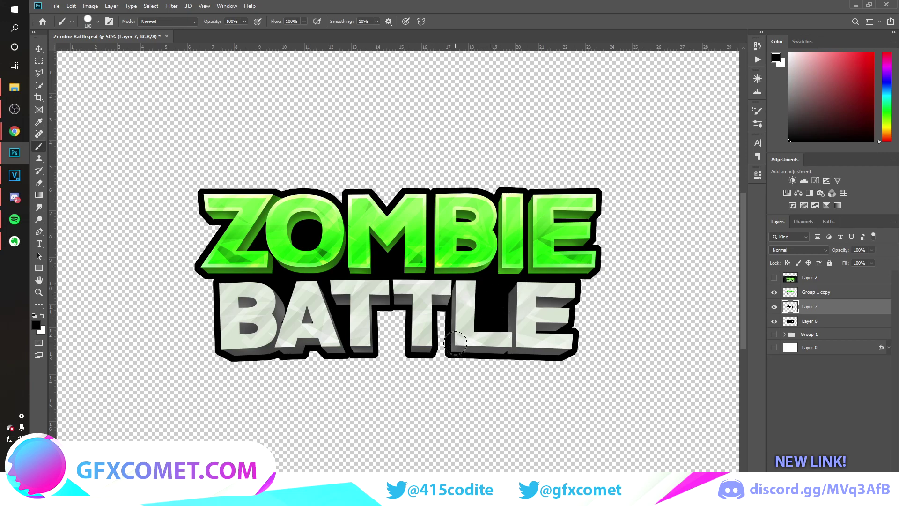
click(454, 340)
shift+click(372, 340)
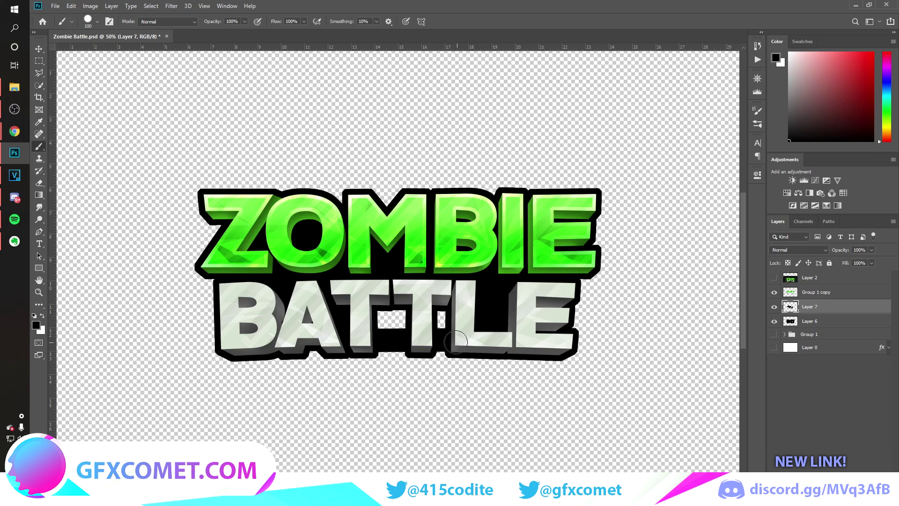
mouse_move(456, 304)
mouse_down()
mouse_move(463, 325)
mouse_move(427, 322)
mouse_up()
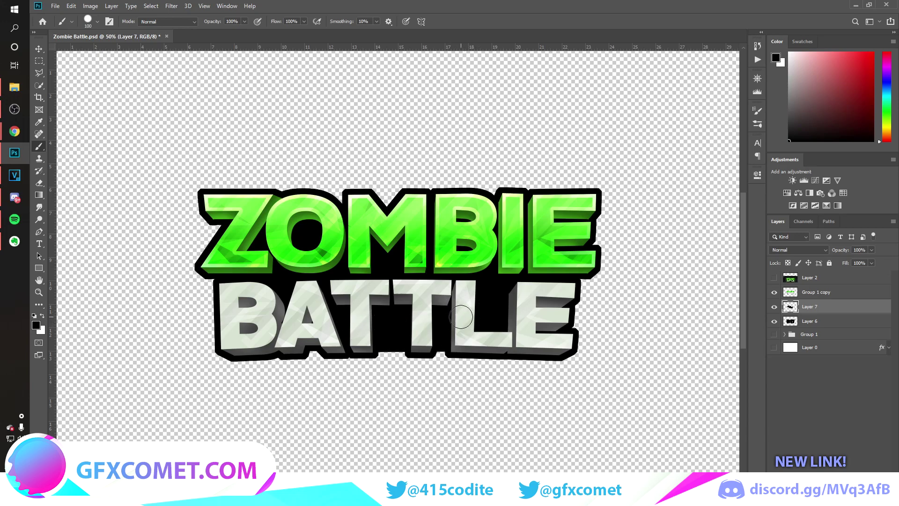
key(v)
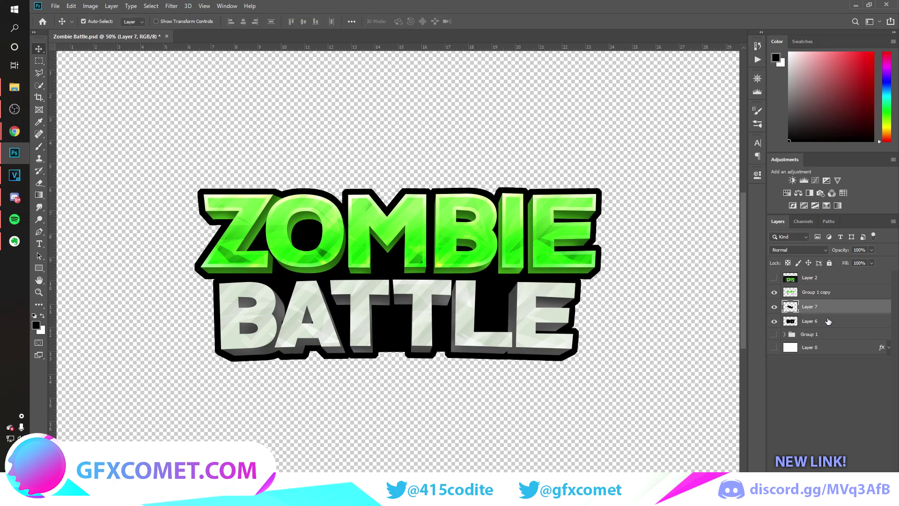
shift+click(828, 321)
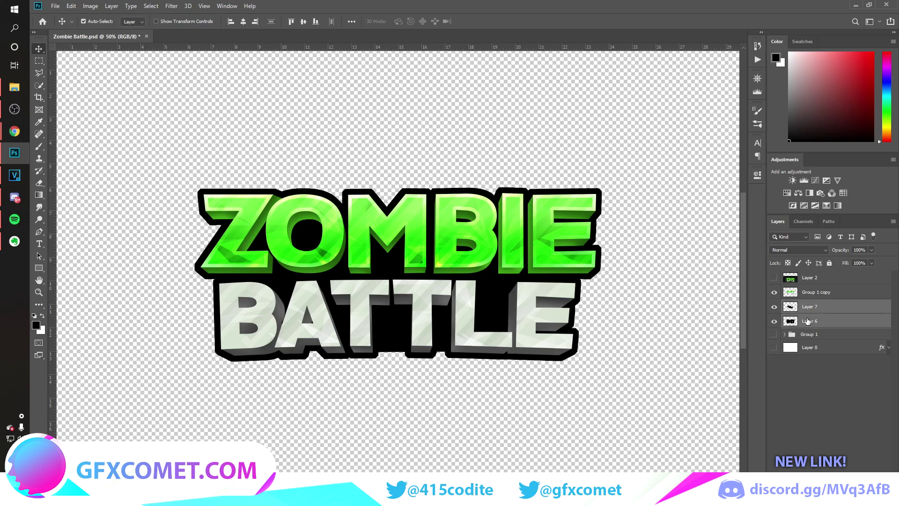
key(ctrl+e)
Step: Study the spiked outline in the Layer 2 reference and add a new layer above the black outline for Pen tool shapes
click(774, 279)
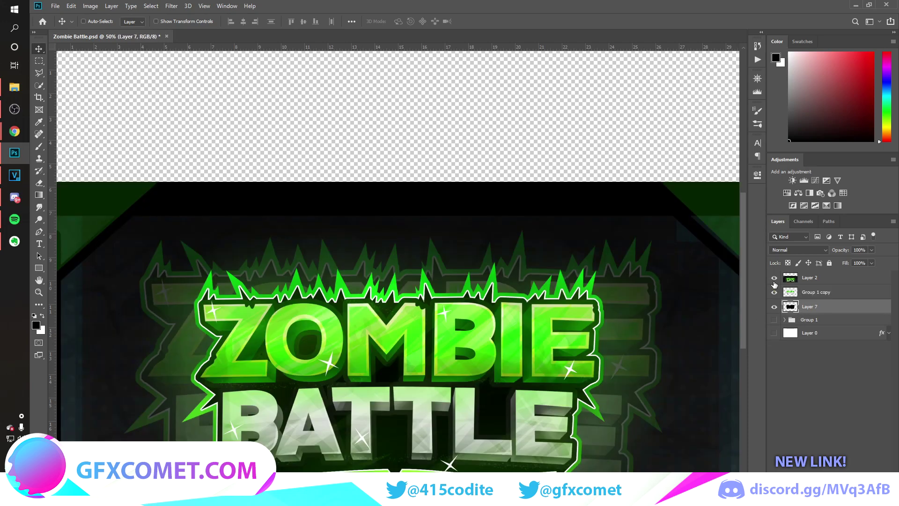
click(774, 278)
key(ctrl+shift+alt+n)
click(38, 232)
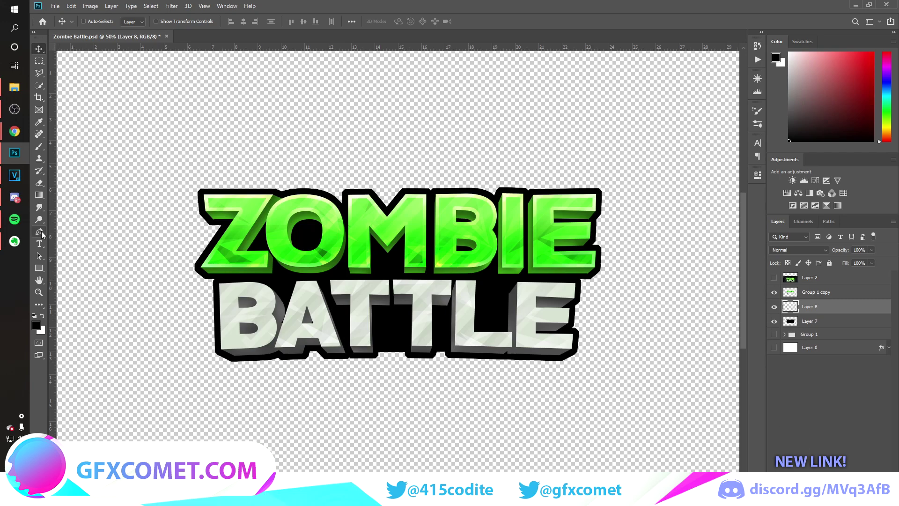
click(775, 279)
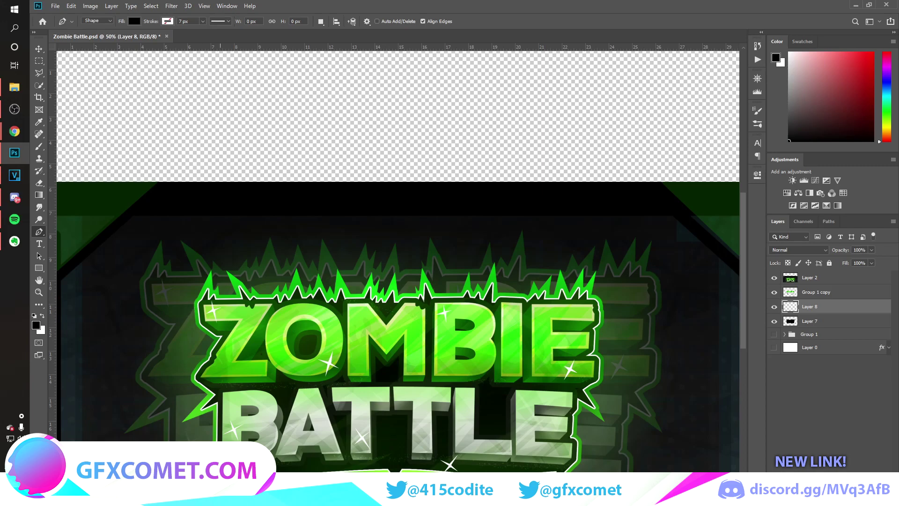
click(773, 277)
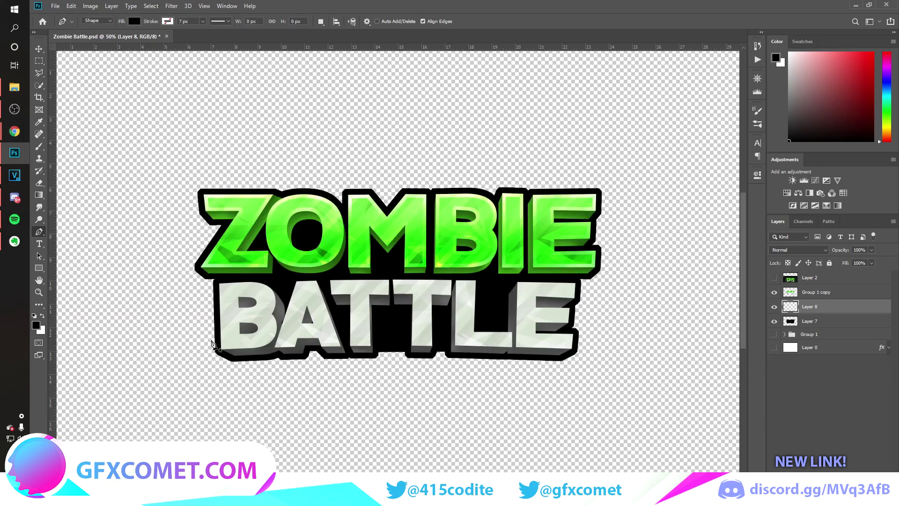
Step: Draw a black spiked Pen shape under the left half of BATTLE, ending at a vertical guide placed through the logo's center
click(215, 350)
drag(52, 314, 391, 332)
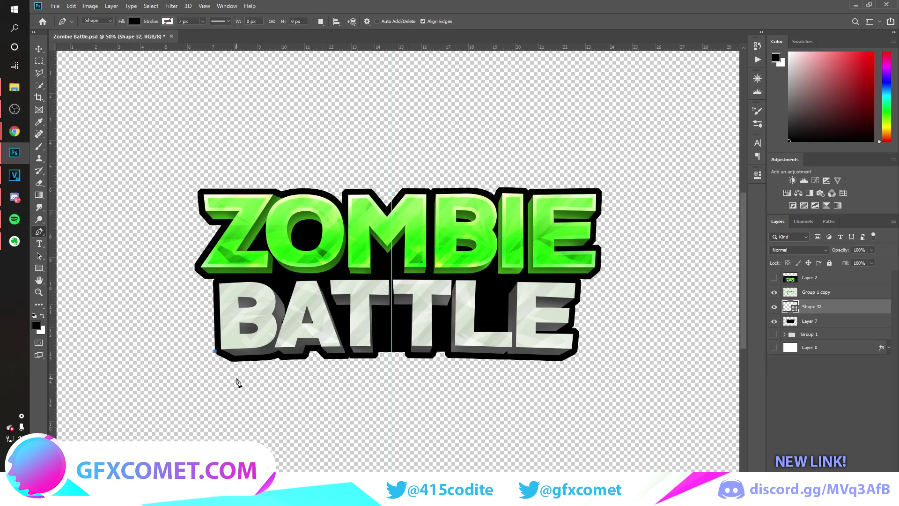
click(233, 376)
click(235, 365)
click(251, 364)
click(281, 380)
click(312, 367)
click(330, 366)
click(382, 361)
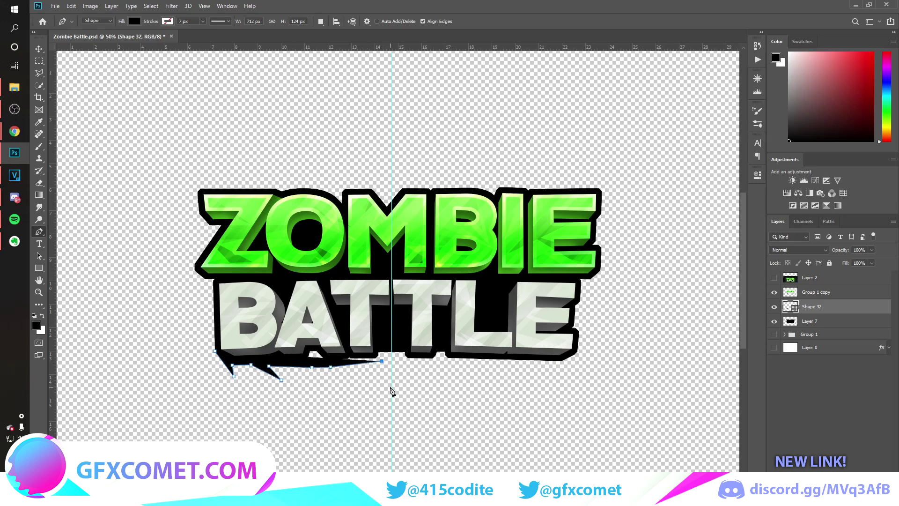
click(392, 308)
click(261, 324)
click(215, 351)
key(v)
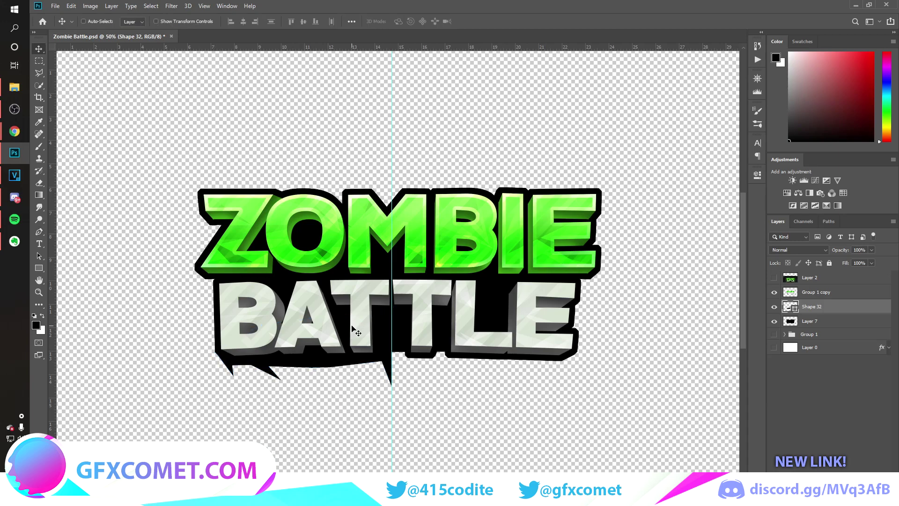
Step: Duplicate the spiked shape, flip the copy horizontally and place it under the right half of BATTLE, meeting at the guide
key(ctrl+j)
key(ctrl+t)
right_click(354, 329)
click(380, 443)
key(Return)
drag(227, 347, 411, 364)
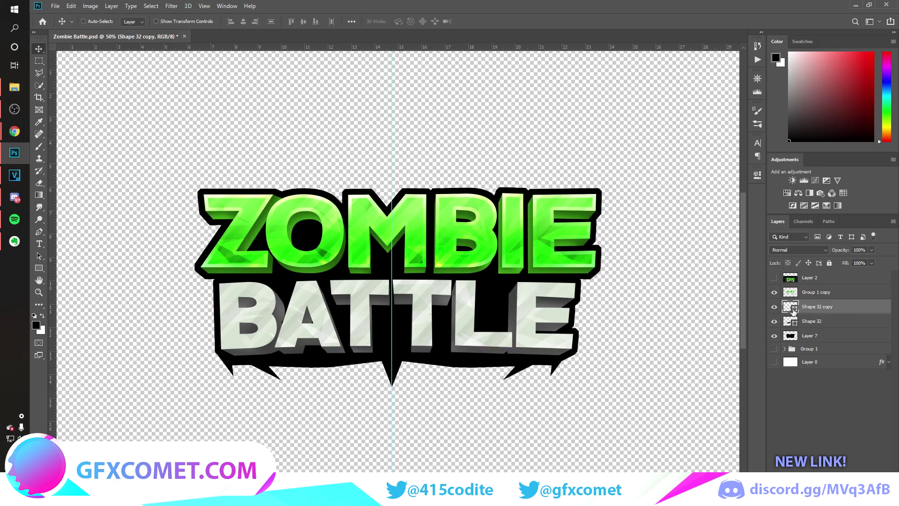
Step: On a new layer, start a black Pen shape with jagged spikes rising above the Z of ZOMBIE
key(ctrl+shift+alt+n)
click(39, 231)
click(775, 278)
click(198, 191)
click(209, 167)
click(205, 182)
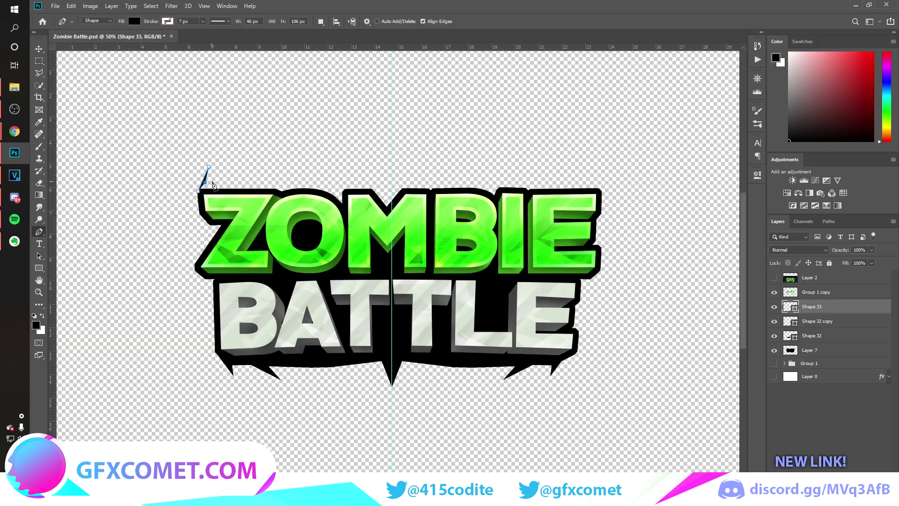
click(213, 177)
click(224, 185)
click(227, 178)
click(233, 184)
click(231, 163)
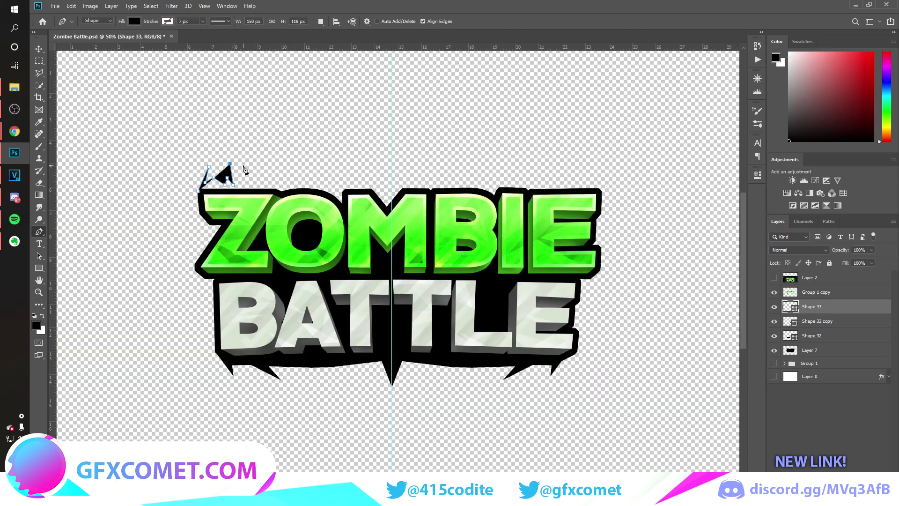
Step: Continue the black spiked Pen shape along the upper edge of ZOMBIE to the center guide and close it at its starting point
click(242, 184)
click(274, 187)
click(285, 181)
click(297, 187)
click(322, 197)
click(324, 175)
click(335, 190)
click(339, 168)
click(339, 185)
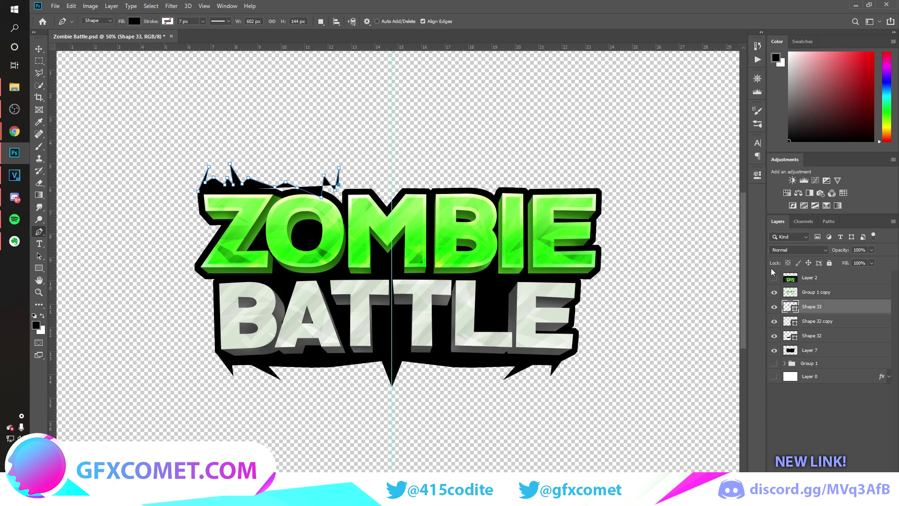
click(774, 277)
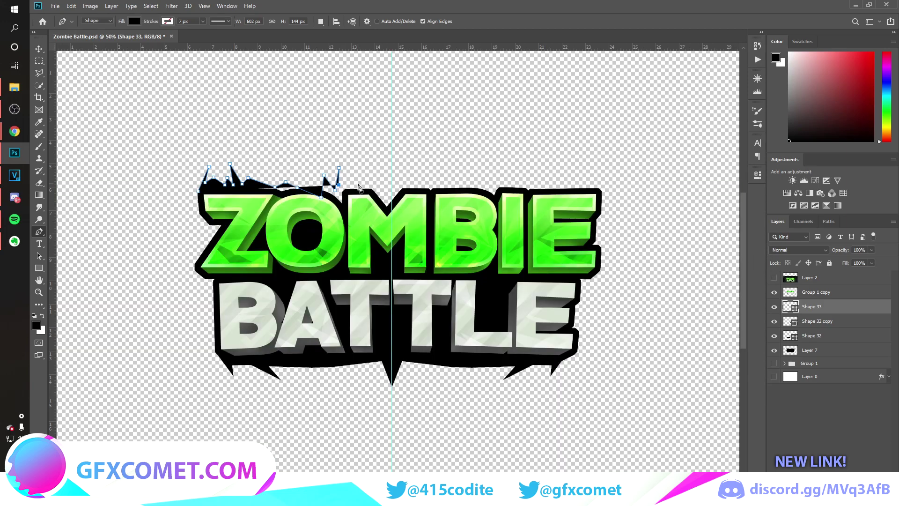
click(350, 180)
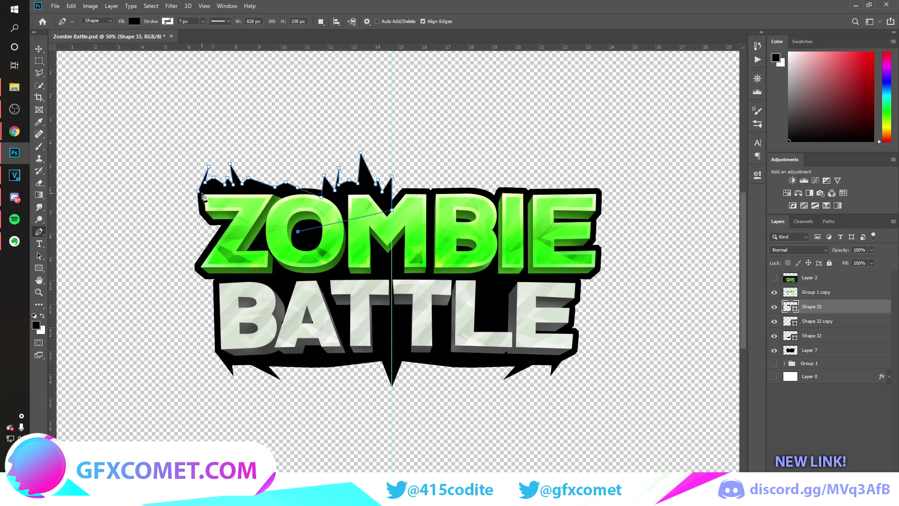
click(201, 192)
Step: Duplicate the upper spiked shape, flip the copy horizontally, place it above the right half of ZOMBIE and hide the guide
key(ctrl+j)
key(ctrl+t)
right_click(332, 196)
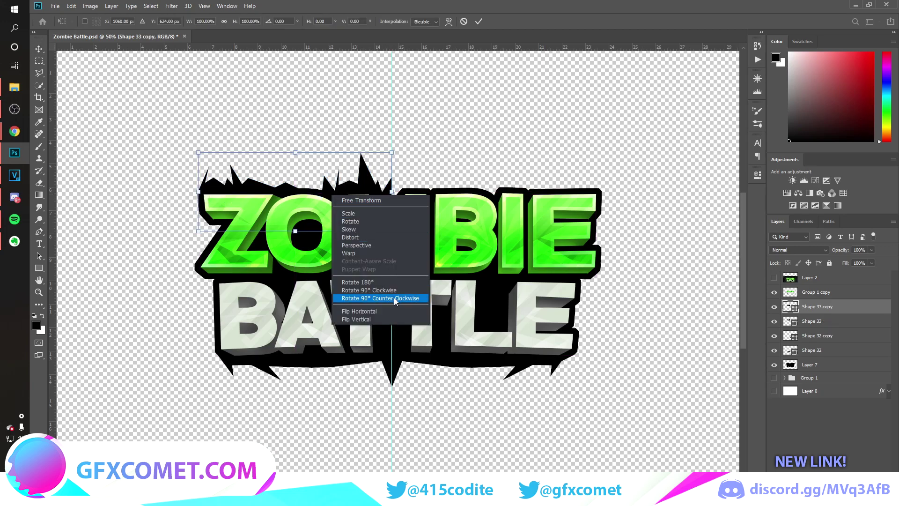
click(393, 312)
key(Return)
drag(203, 183, 397, 183)
key(ctrl+h)
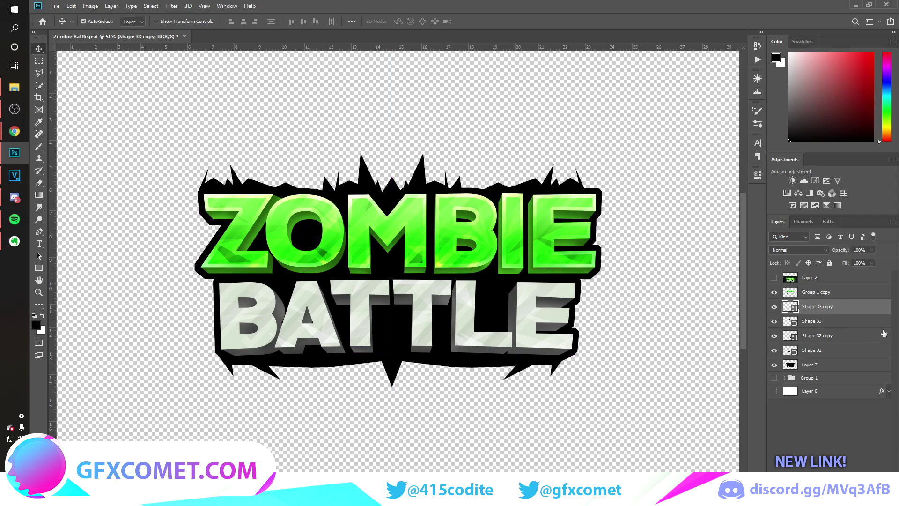
Step: Duplicate the four spike shapes, hide the duplicates, and merge the original spikes with the black outline in Layer 7
shift+click(827, 350)
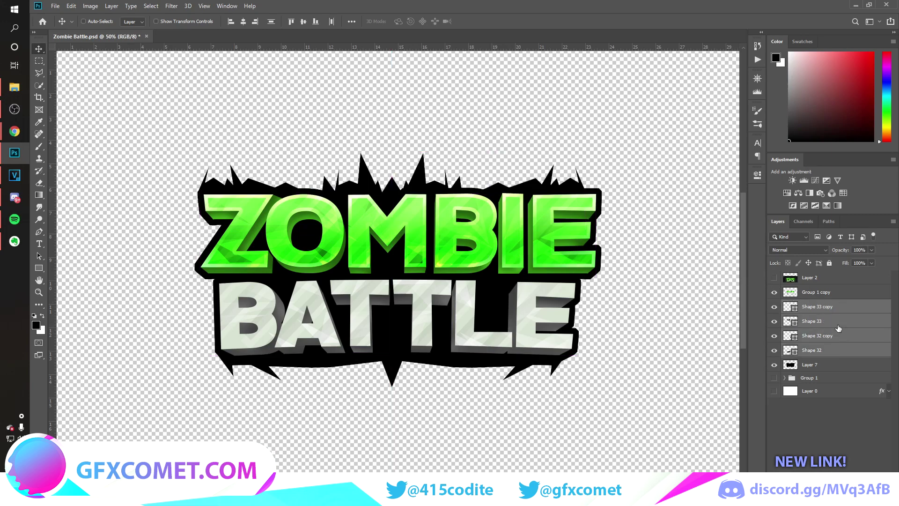
key(ctrl+j)
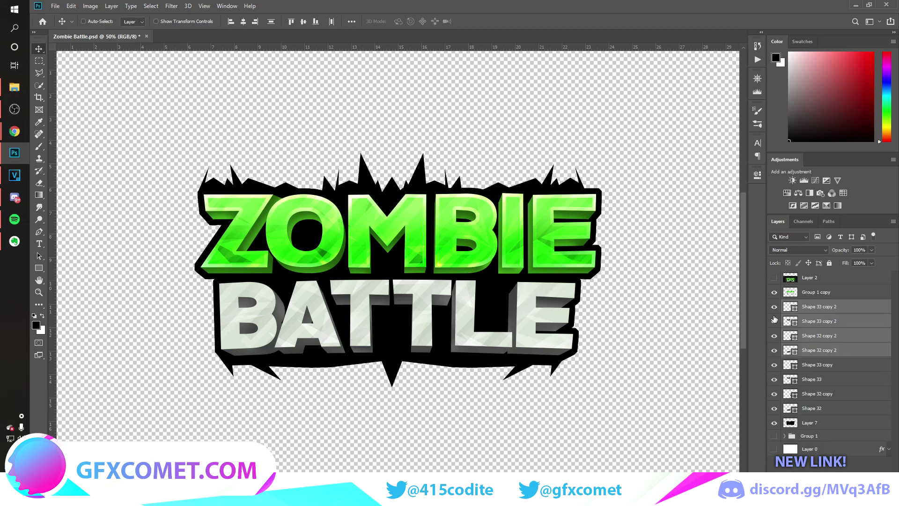
drag(775, 309, 775, 353)
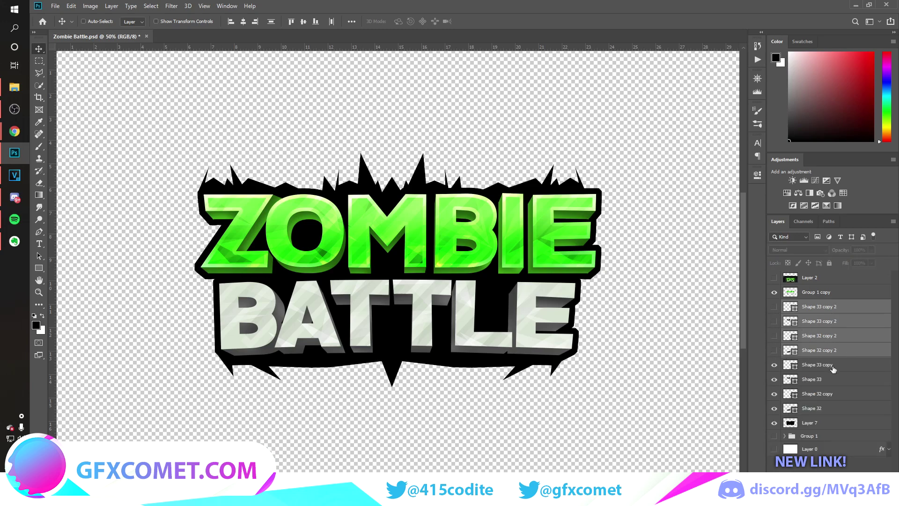
click(833, 365)
shift+click(833, 424)
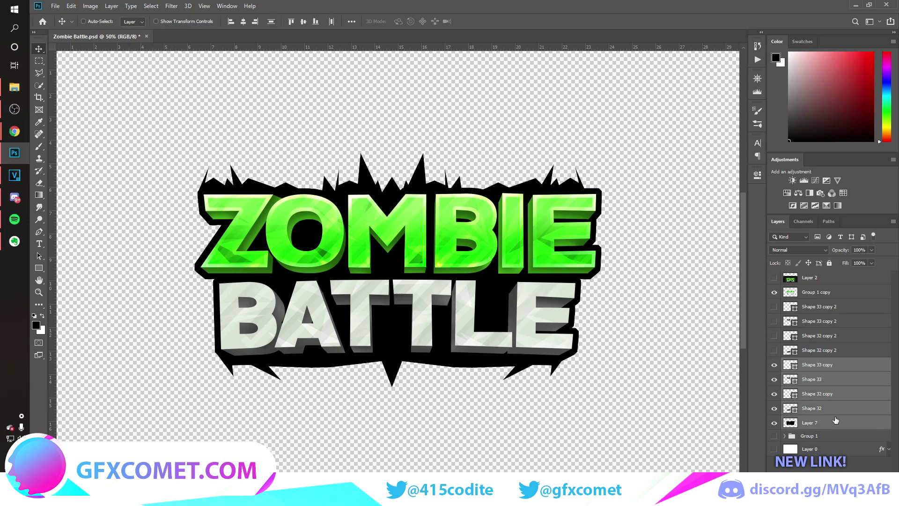
key(ctrl+e)
Step: Check the outline in the Layer 2 reference and give the merged black outline a thin white outside Stroke at full opacity
click(774, 279)
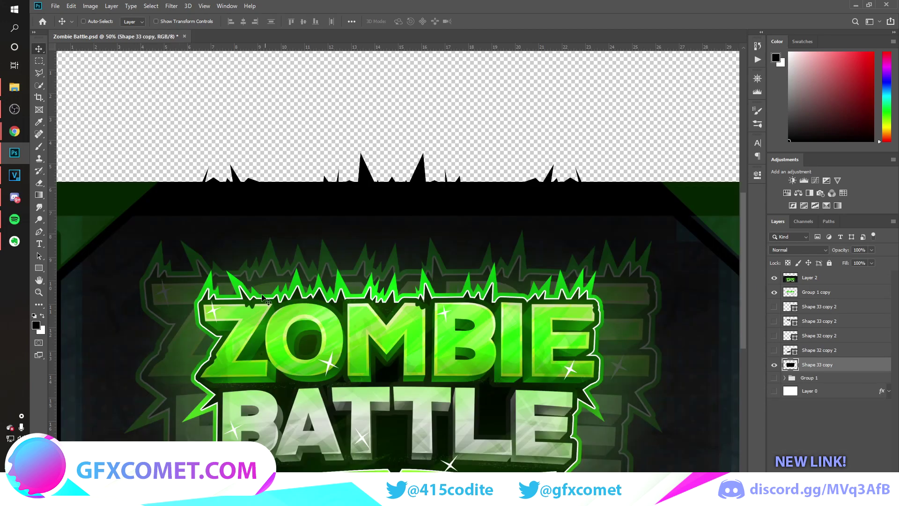
click(773, 278)
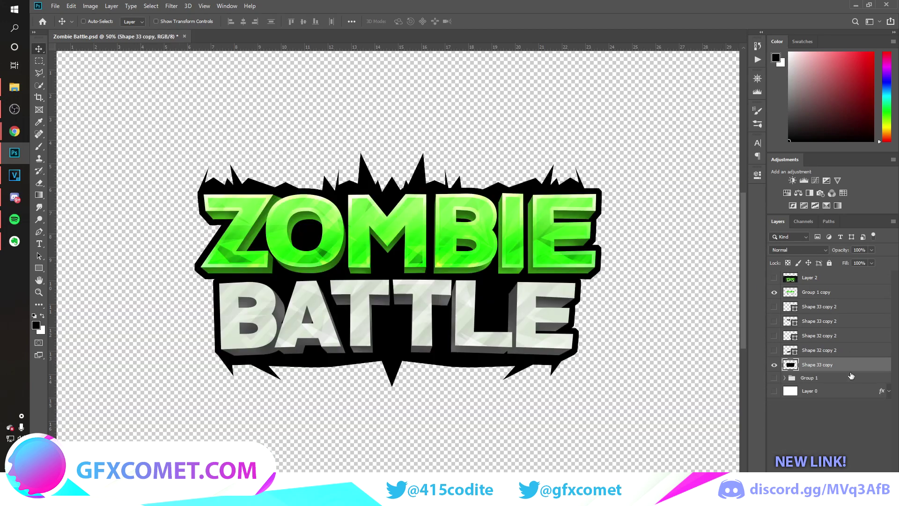
right_click(864, 366)
click(697, 143)
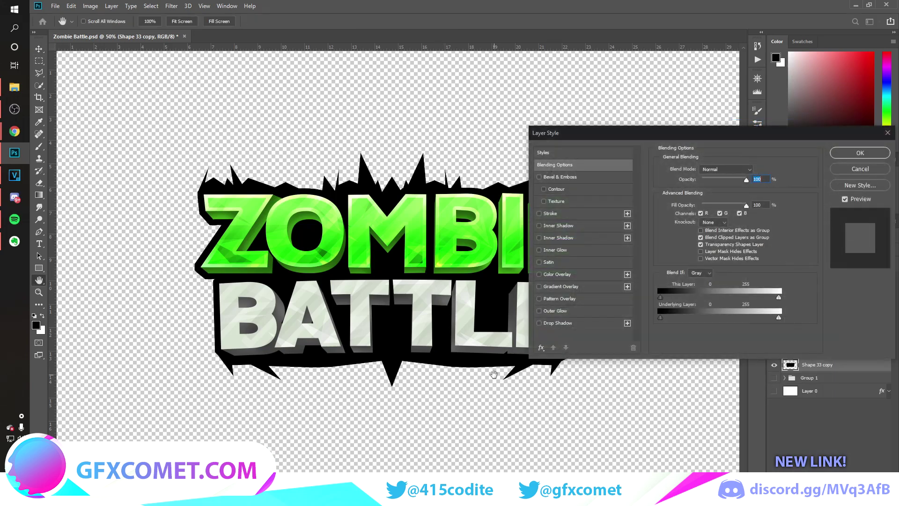
click(548, 214)
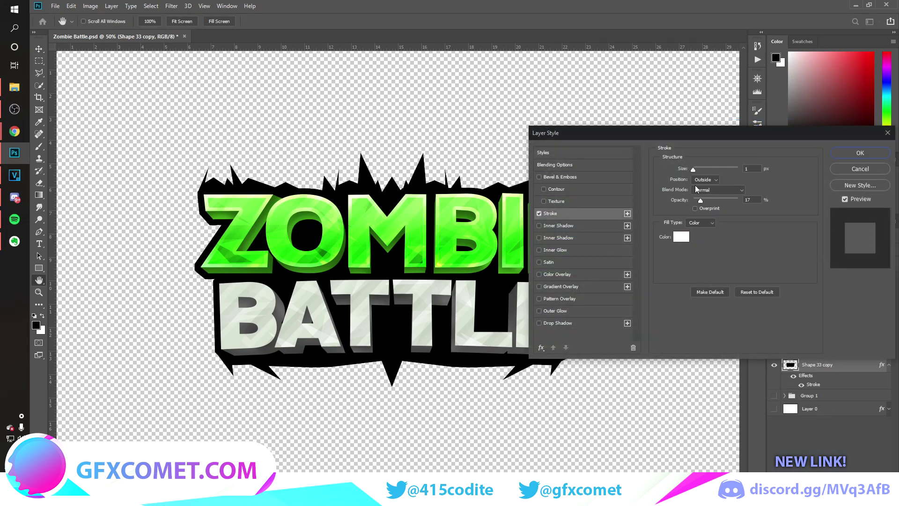
drag(700, 166, 699, 167)
drag(700, 200, 793, 198)
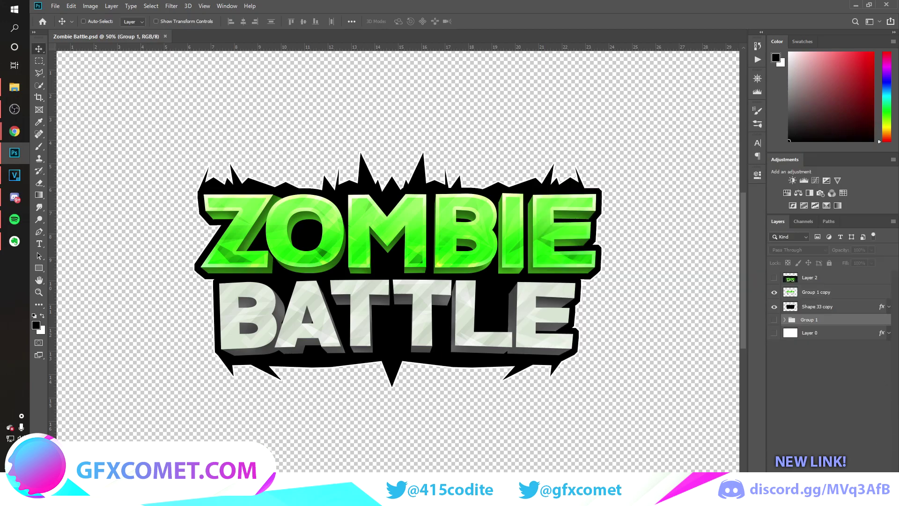
Step: With a new layer beneath the spiked outline, rasterize the outline's layer style and load its shape as a selection
click(817, 306)
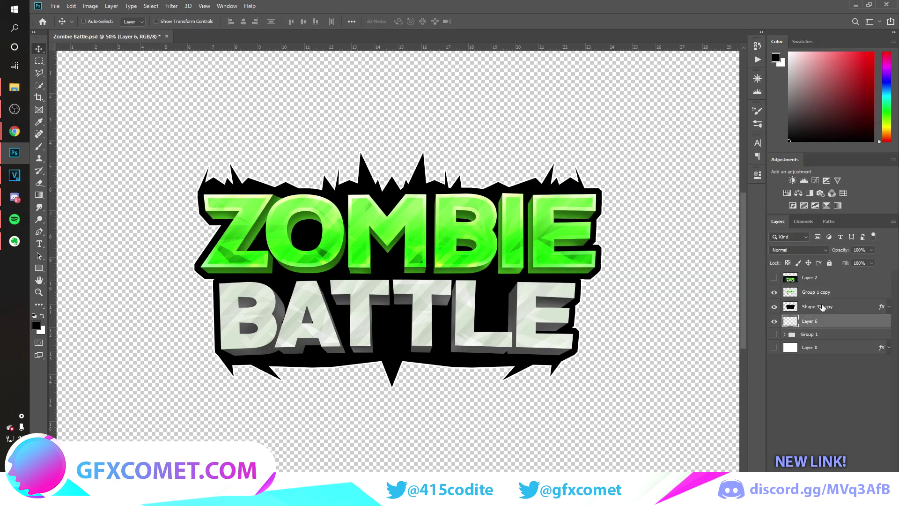
right_click(819, 307)
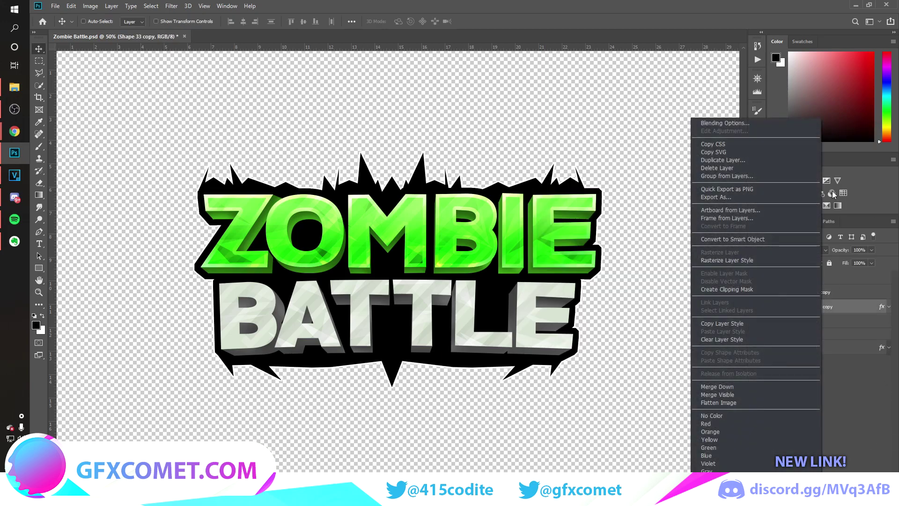
click(727, 260)
ctrl+click(790, 306)
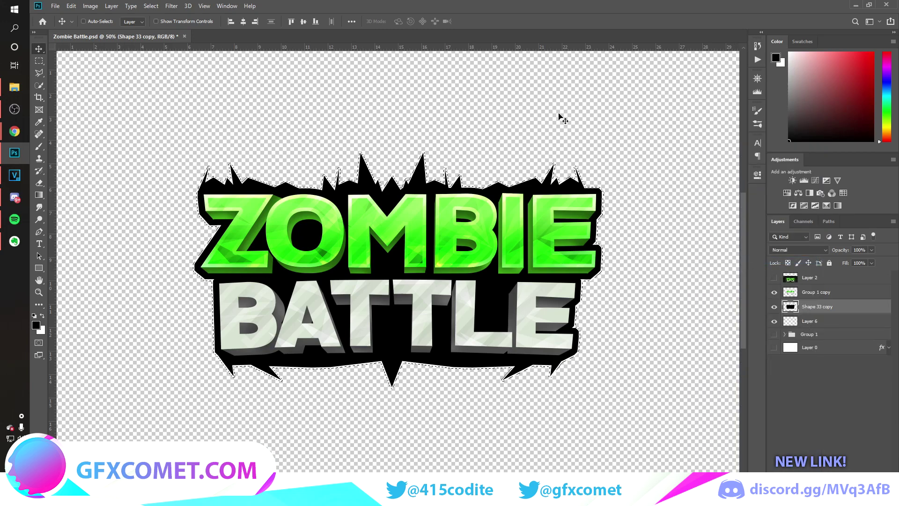
Step: Try to expand the outline selection by 25 pixels and undo the expansion
click(151, 6)
mouse_move(223, 140)
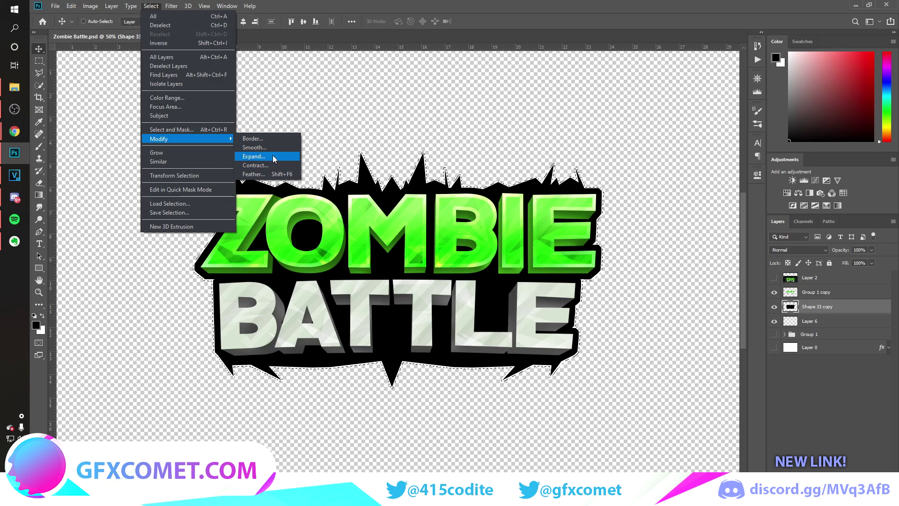
click(254, 156)
click(500, 162)
key(ctrl+z)
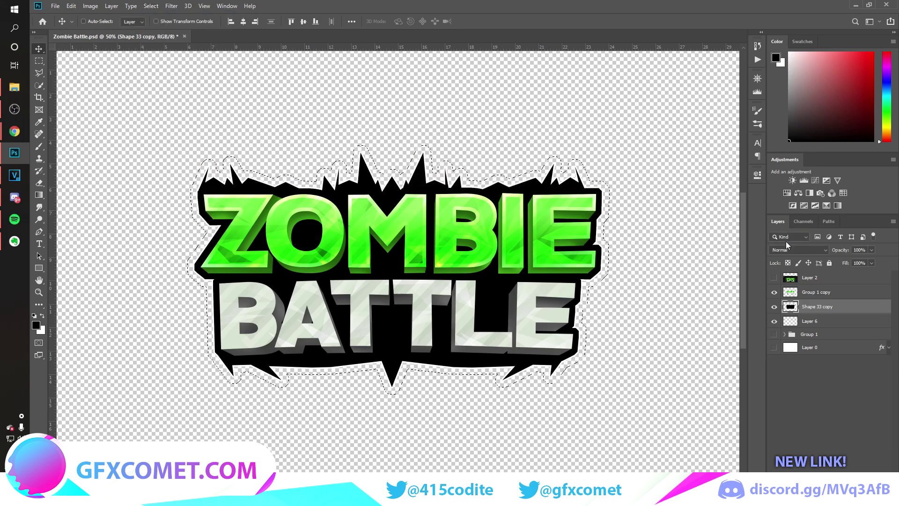
Step: Expand the outline selection by less than 25 pixels and compare it with the Layer 2 reference
click(150, 6)
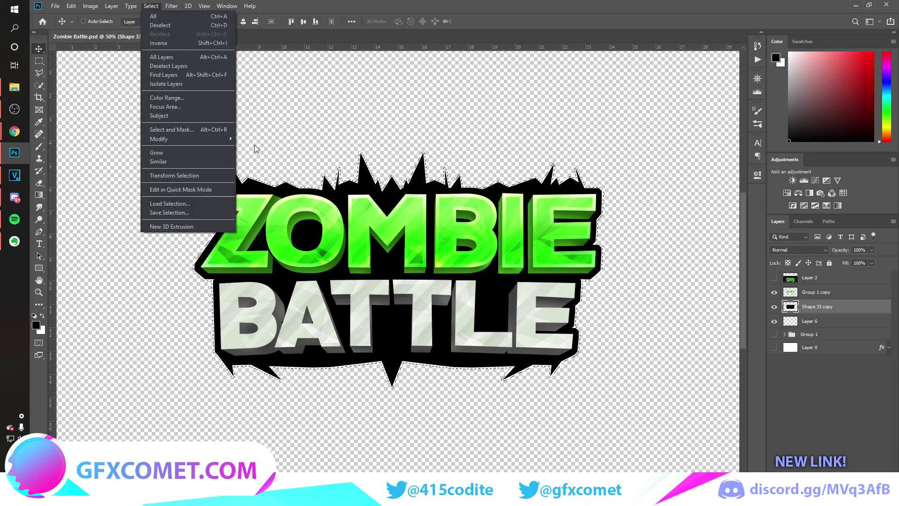
mouse_move(226, 139)
click(257, 160)
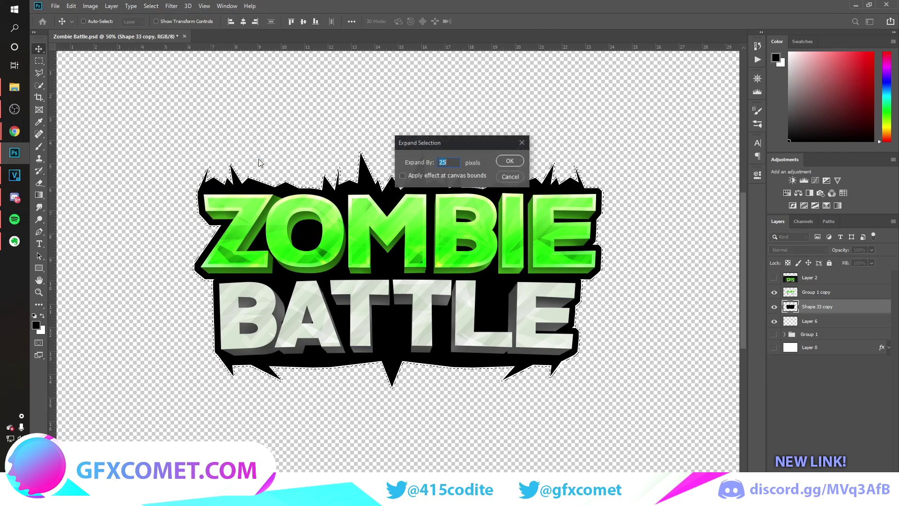
key(Return)
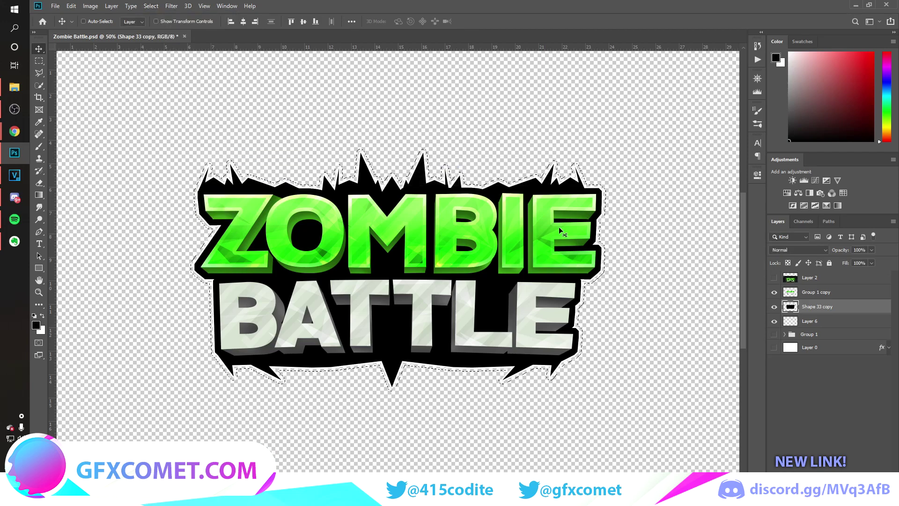
click(774, 278)
click(774, 278)
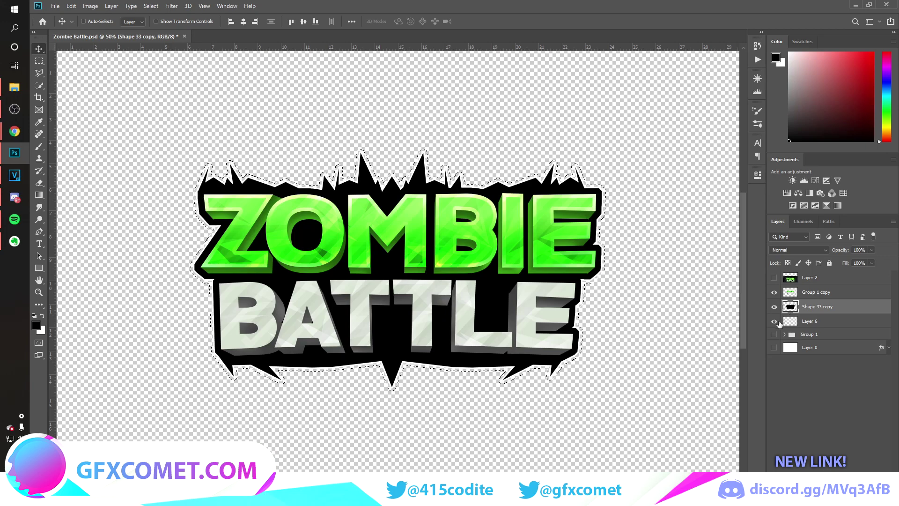
Step: Sample a bright green from the M of ZOMBIE, fill the expanded selection with it on Layer 6 and deselect
click(787, 323)
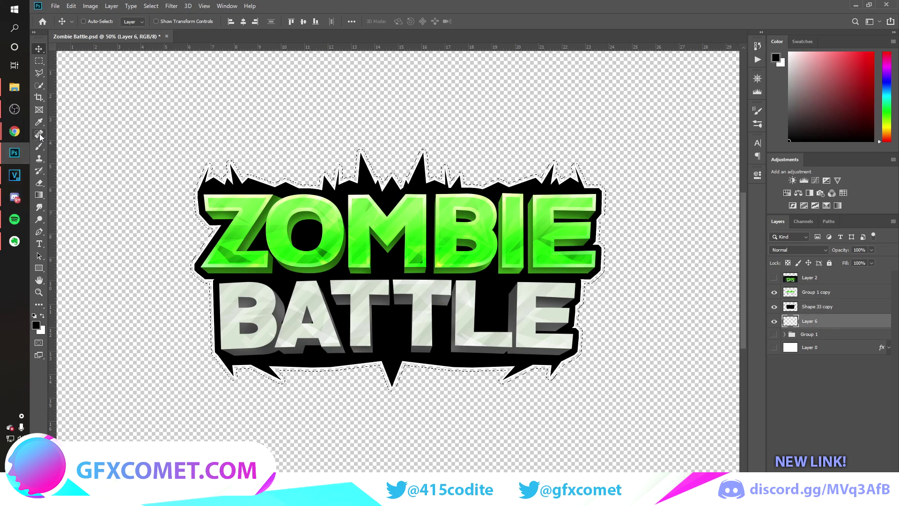
click(39, 122)
click(378, 215)
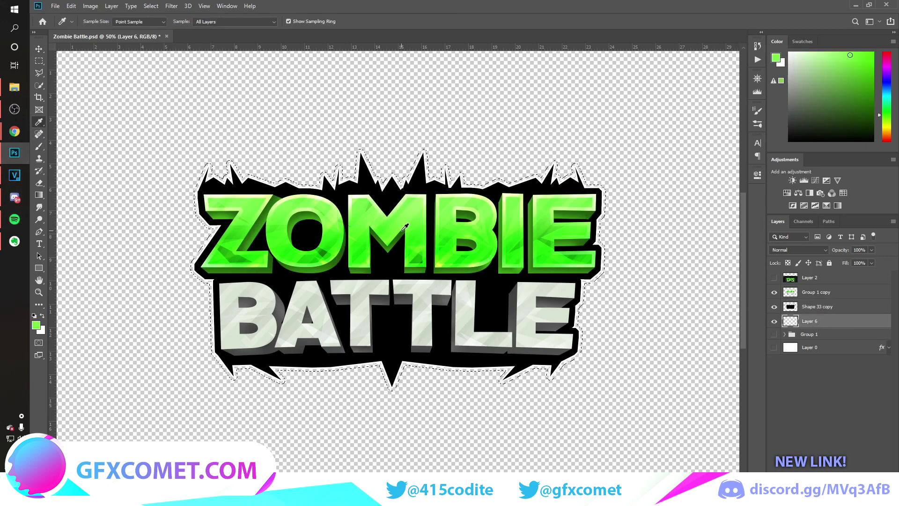
click(391, 231)
click(425, 239)
key(alt+BackSpace)
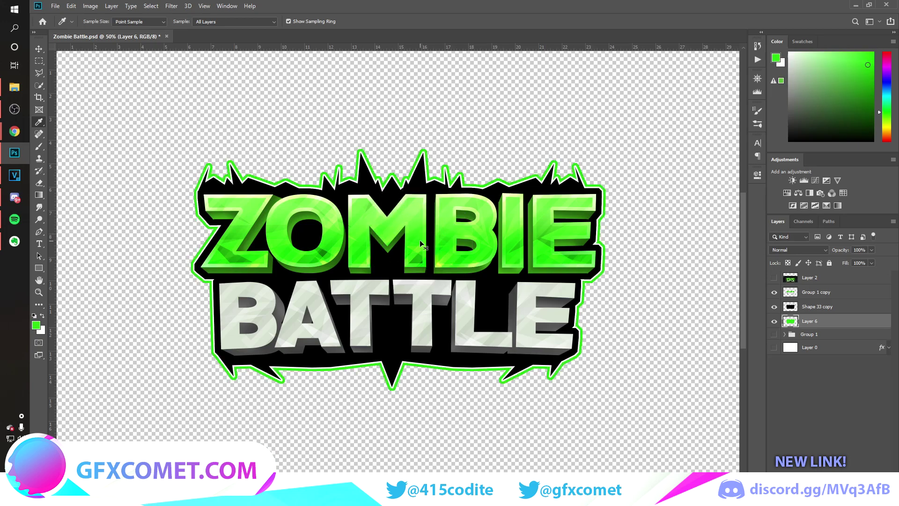
key(ctrl+d)
key(v)
Step: Compare the green outline with the Layer 2 reference, hide the reference and show the dark Layer 0 background
click(774, 278)
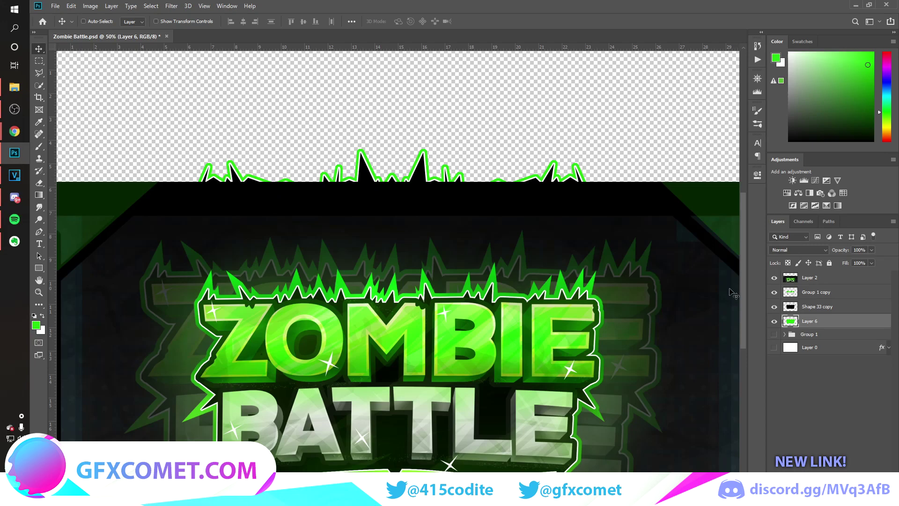
scroll(604, 365, down, 2)
click(773, 277)
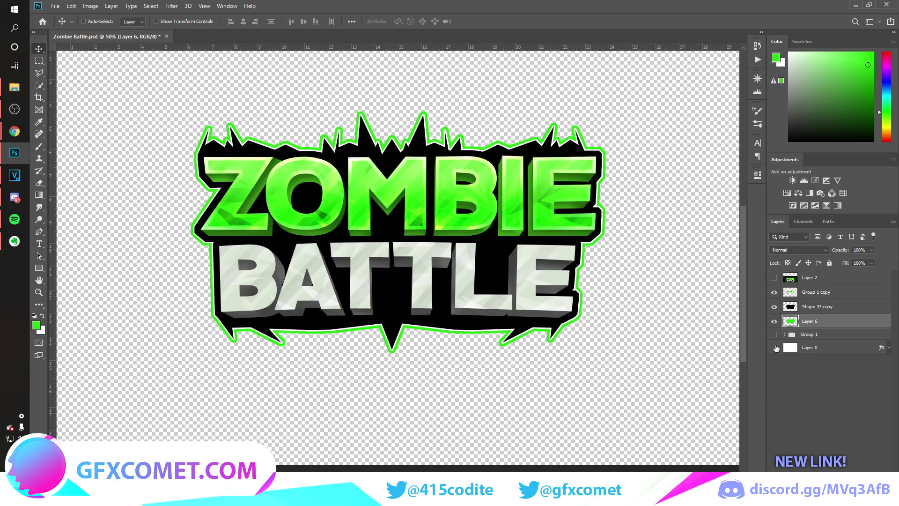
click(773, 347)
scroll(595, 361, down, 1)
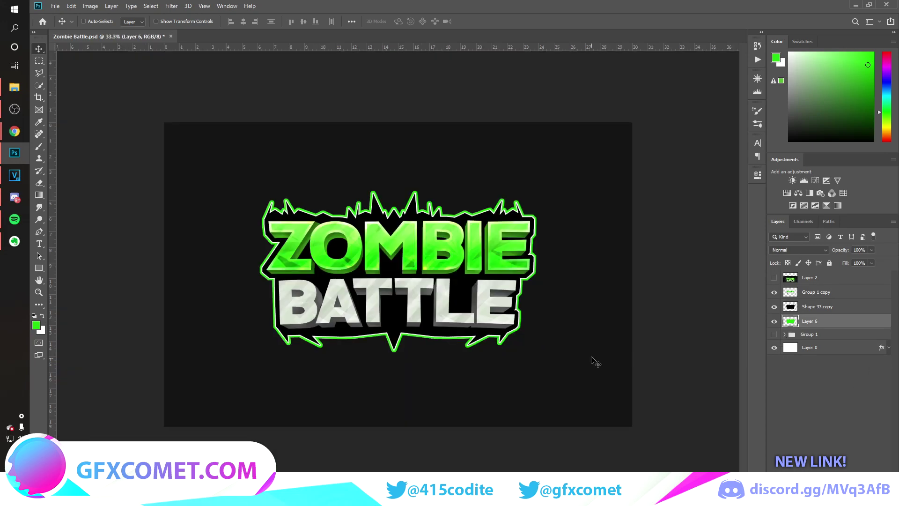
Step: Group the lettering, black outline and green outline layers, duplicate the group and merge the duplicate into one layer
shift+click(827, 292)
key(ctrl+g)
key(ctrl+j)
key(ctrl+e)
Step: Center the merged logo vertically on the whole canvas and deselect
key(ctrl+a)
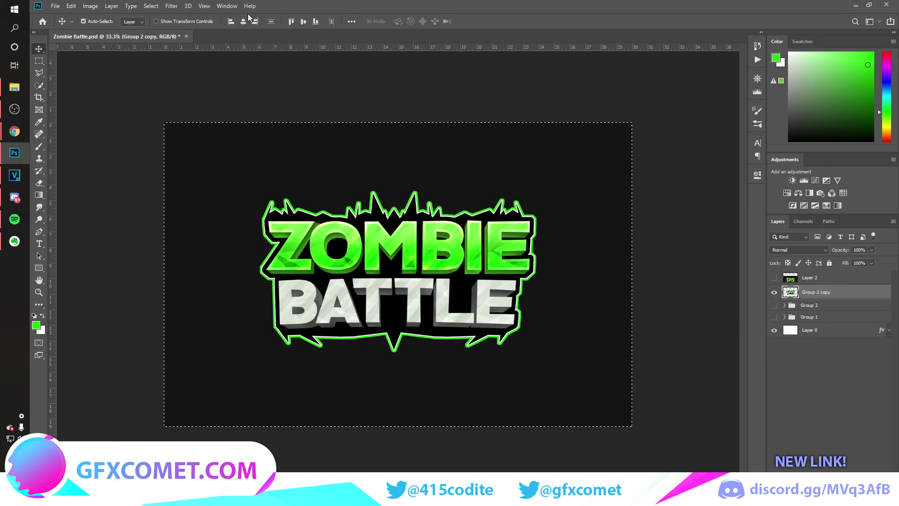
click(305, 22)
key(ctrl+d)
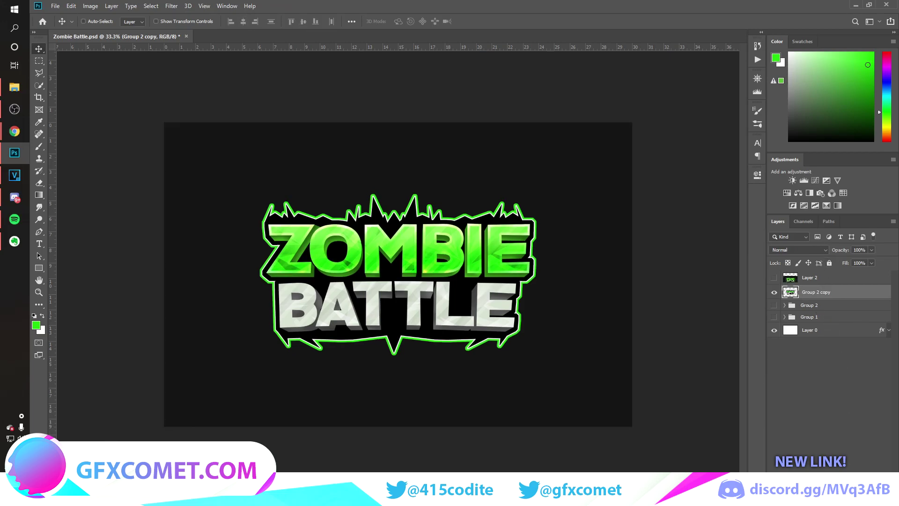
Step: Add a new layer clipped to the merged logo, activate the Brush tool and show the Layer 2 reference
key(ctrl+shift+alt+n)
alt+click(825, 295)
key(ctrl+equal)
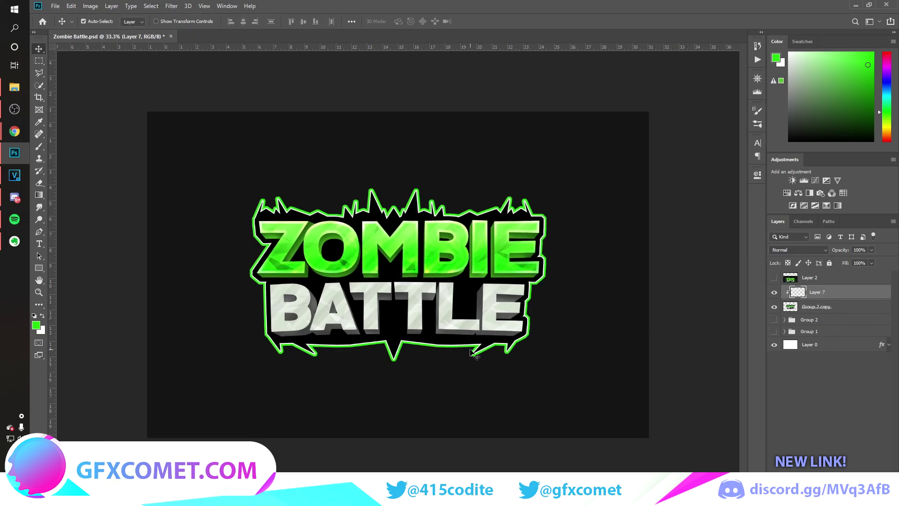
key(b)
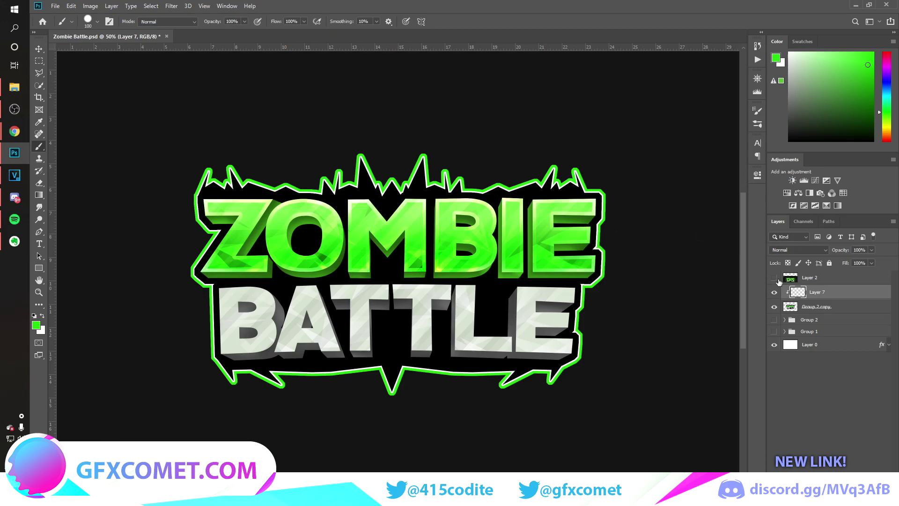
click(775, 278)
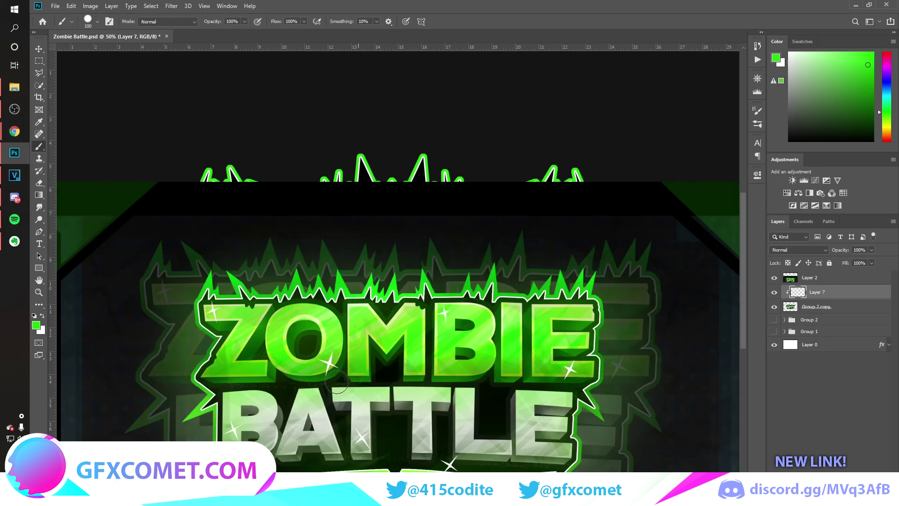
scroll(449, 421, down, 1)
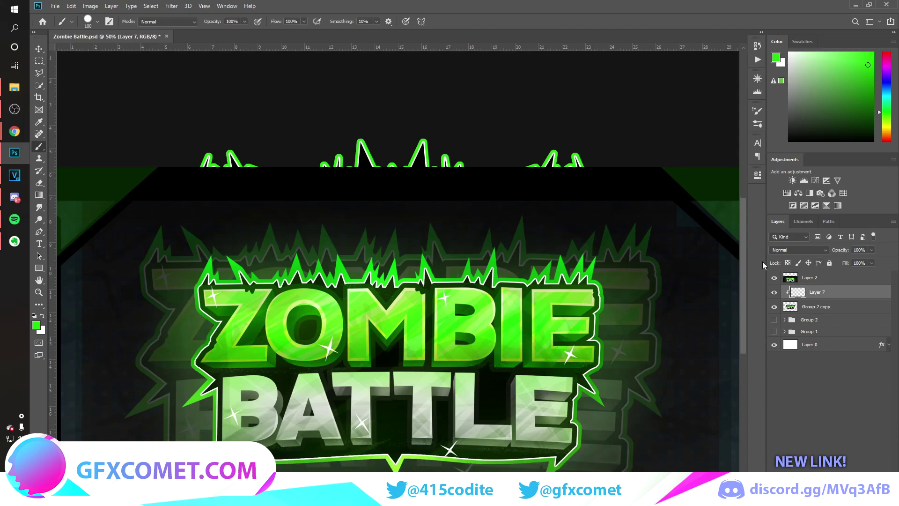
Step: Hide the Layer 2 reference and enlarge the brush to 300 px, undoing the trial green dab over the Z
click(774, 278)
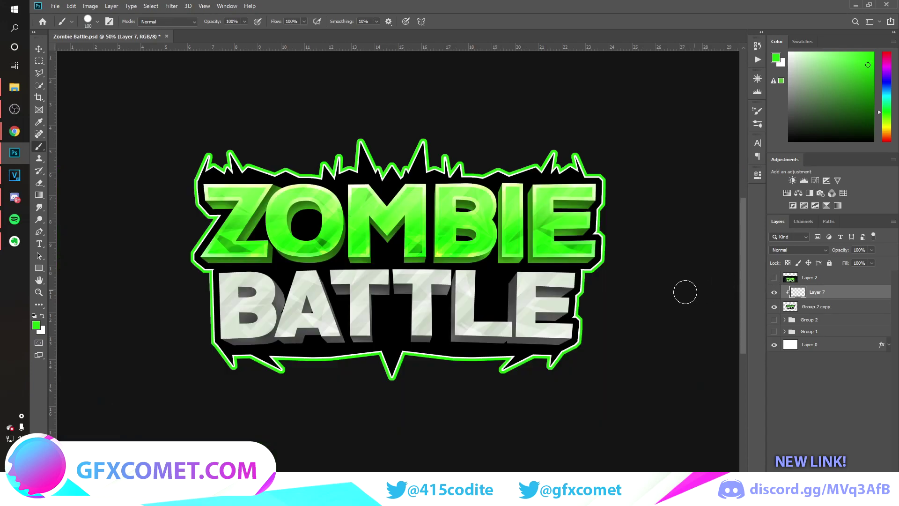
key(bracketright)
key(bracketright)
key(bracketright)
key(bracketright)
key(bracketright)
key(bracketright)
click(237, 203)
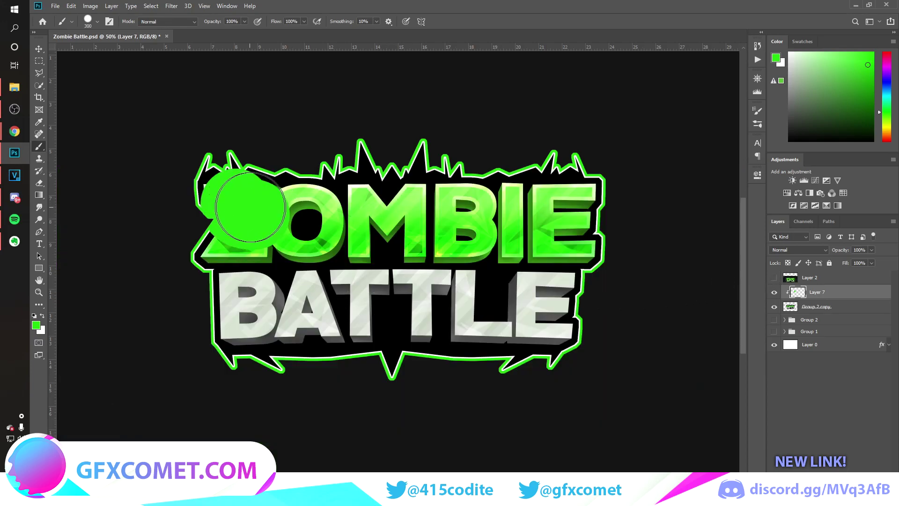
key(ctrl+z)
Step: Set the brush to Soft Round with 0% hardness, 44% opacity and 64% flow
click(95, 25)
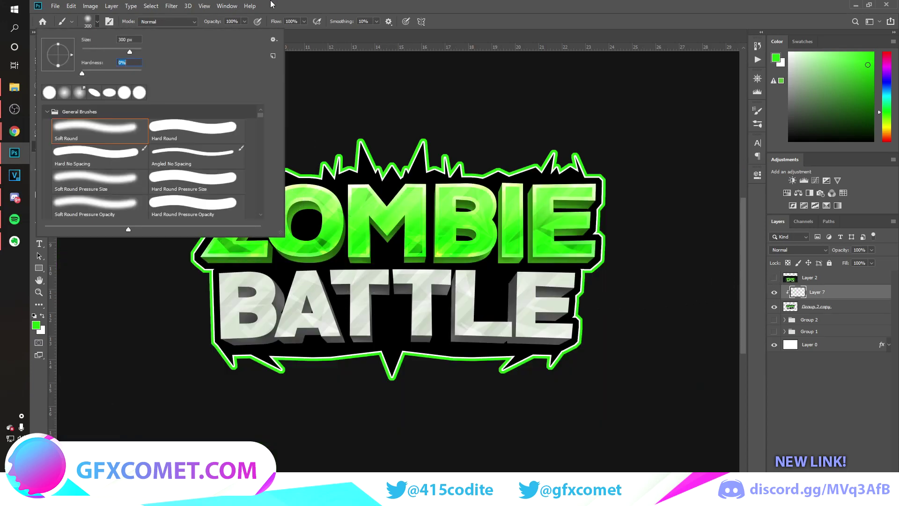
click(271, 5)
drag(215, 22, 188, 27)
drag(275, 23, 258, 27)
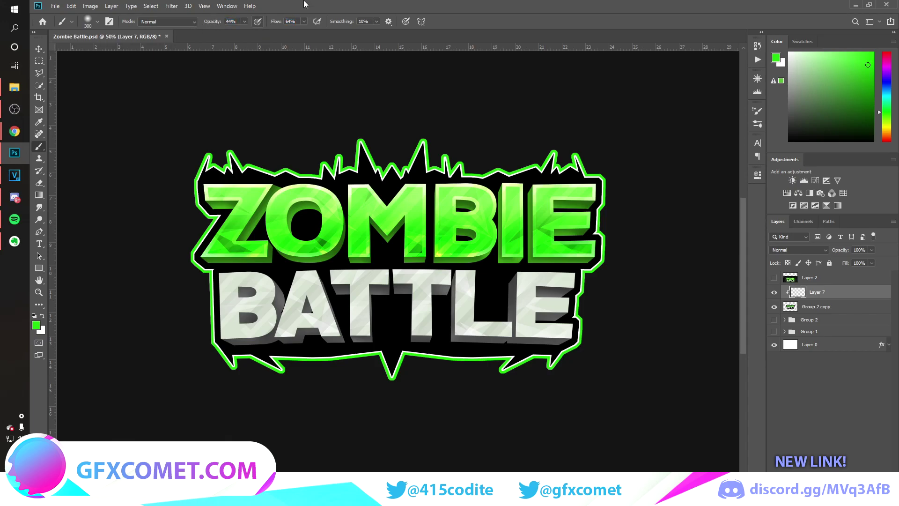
Step: Paint soft green glows across ZOMBIE and the upper part of BATTLE, enlarging the brush to 600 px
mouse_move(220, 211)
mouse_down()
mouse_move(244, 220)
mouse_move(412, 202)
mouse_up()
key(bracketright)
key(bracketright)
mouse_move(245, 282)
mouse_down()
mouse_move(421, 237)
mouse_move(400, 231)
mouse_move(467, 230)
mouse_move(436, 247)
mouse_move(370, 253)
mouse_move(538, 270)
mouse_move(536, 206)
mouse_up()
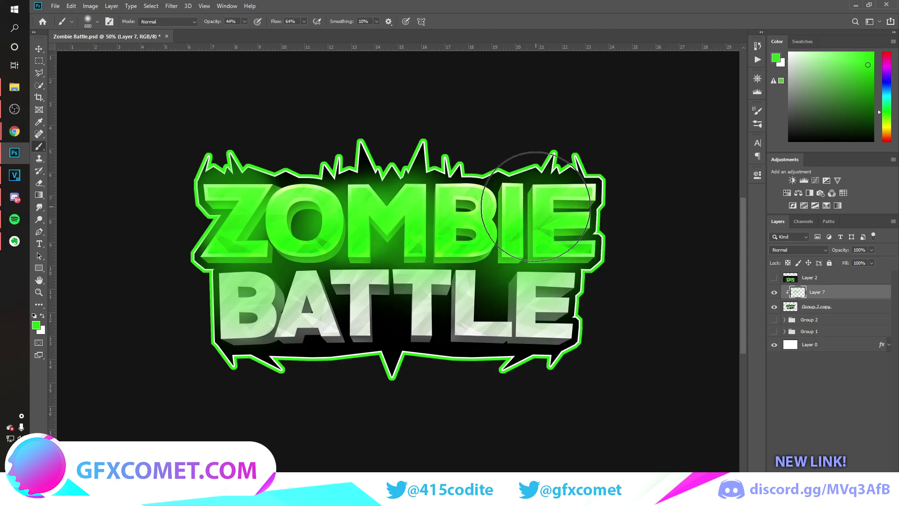
Step: Set the glow layer, Layer 7, to Screen blend mode at 50% opacity
key(v)
click(799, 250)
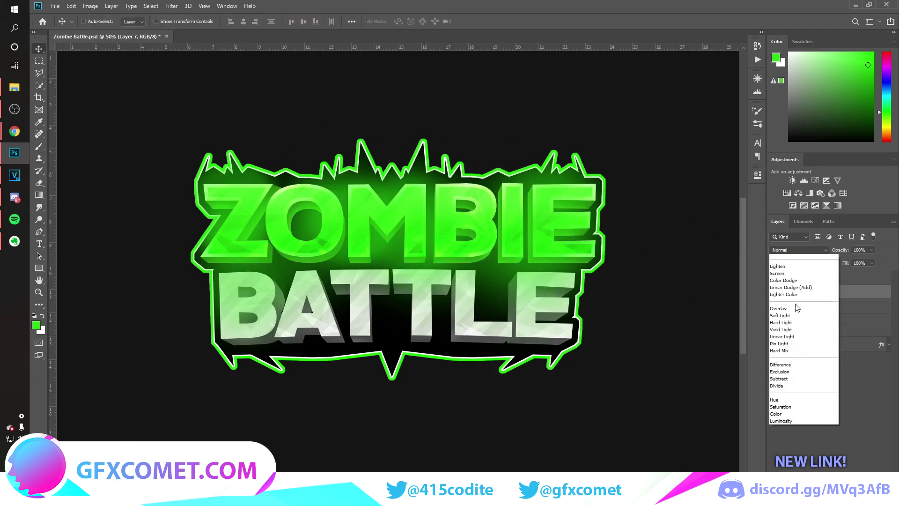
scroll(798, 307, up, 3)
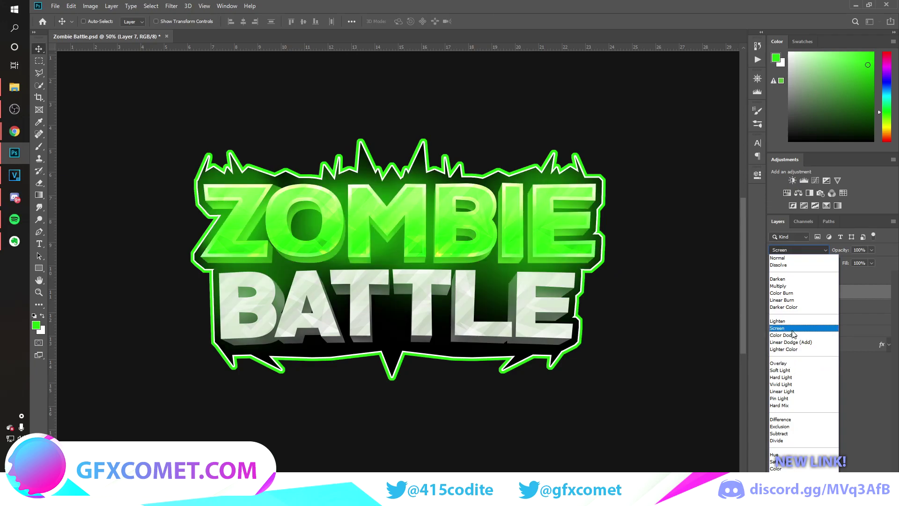
click(777, 328)
click(774, 278)
key(ctrl+z)
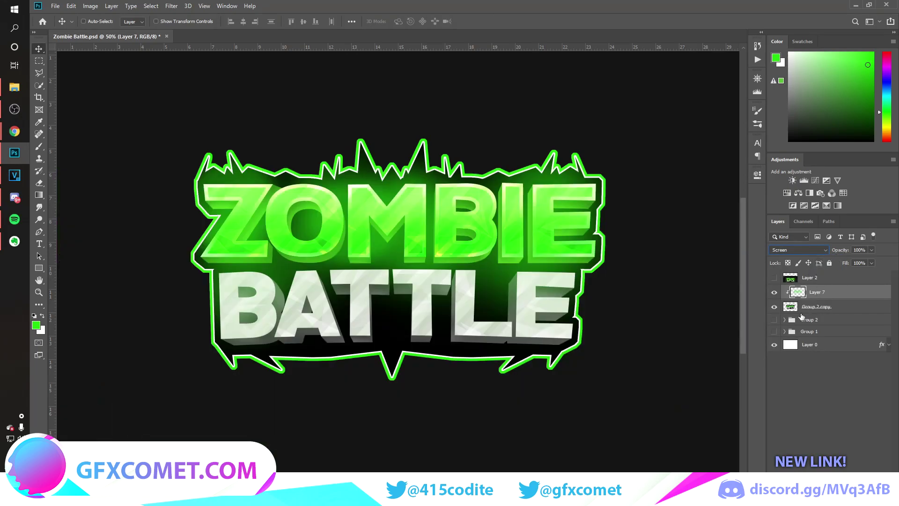
drag(840, 250, 702, 257)
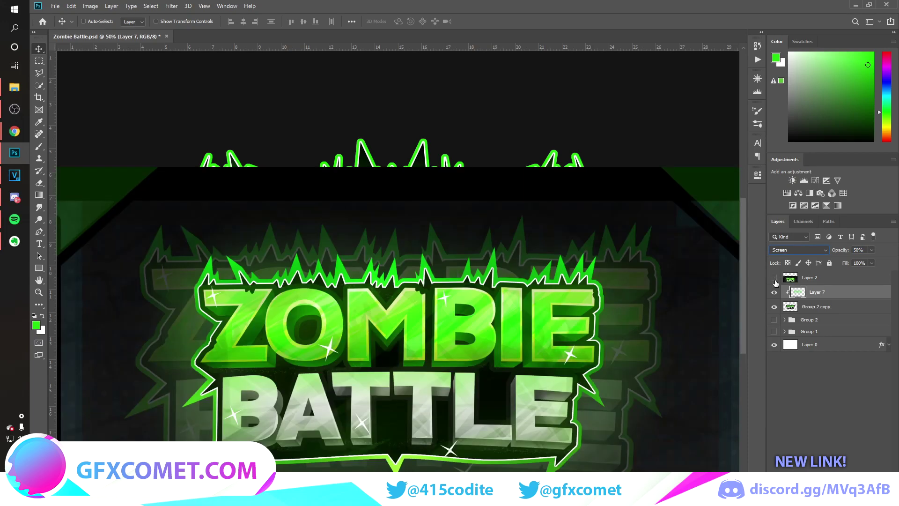
Step: Duplicate Layer 7, clip the copy to the merged logo and set it to Overlay blend mode
click(814, 361)
click(837, 298)
key(ctrl+j)
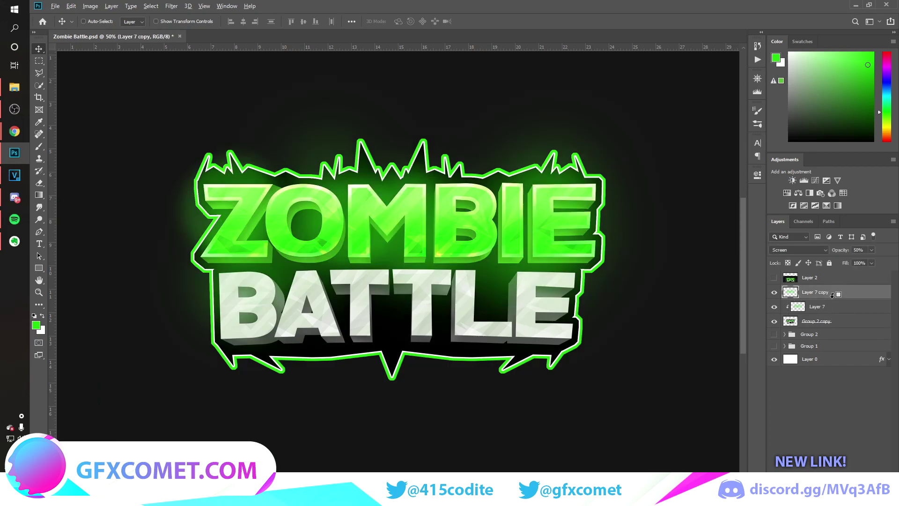
alt+click(833, 294)
click(796, 249)
click(791, 356)
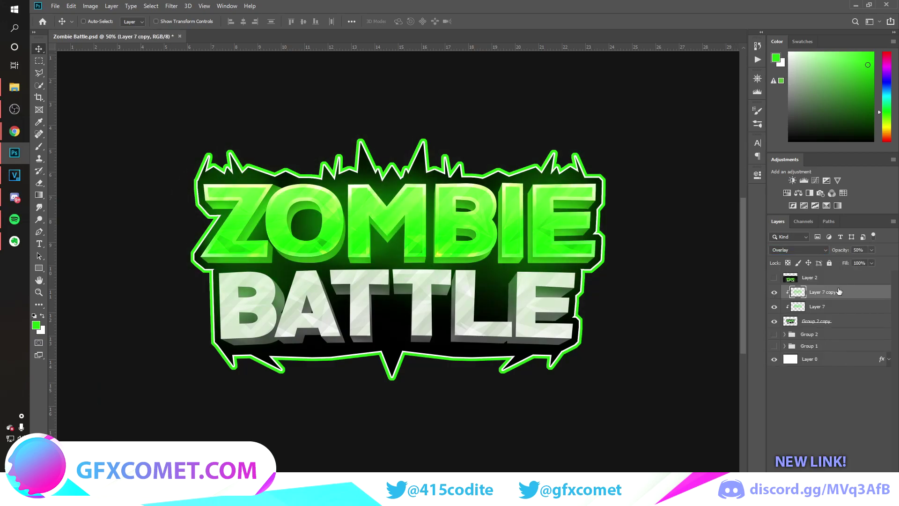
Step: Lightly erase parts of Layer 7's green glow over the lettering with a soft 250 px eraser at 41% opacity, then check the reference
mouse_move(385, 202)
mouse_down()
mouse_move(353, 244)
mouse_move(338, 217)
mouse_up()
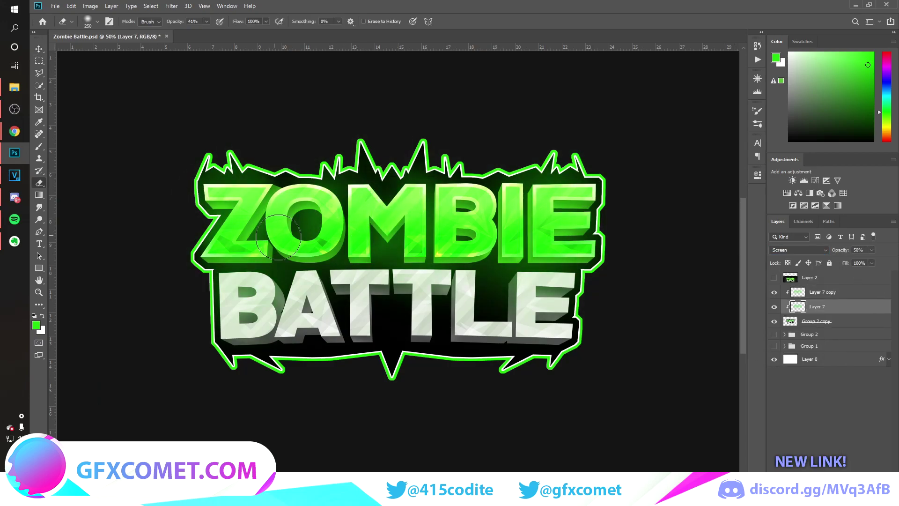
drag(286, 236, 277, 249)
drag(431, 236, 478, 238)
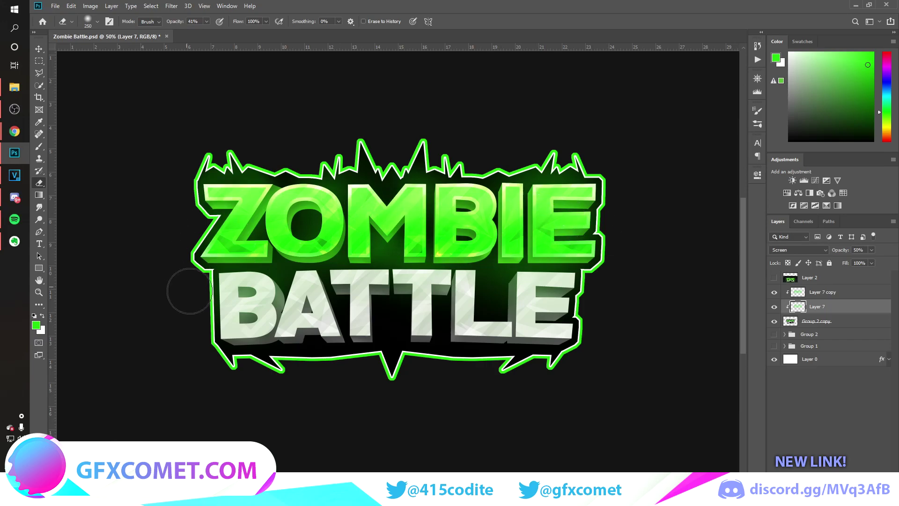
key(v)
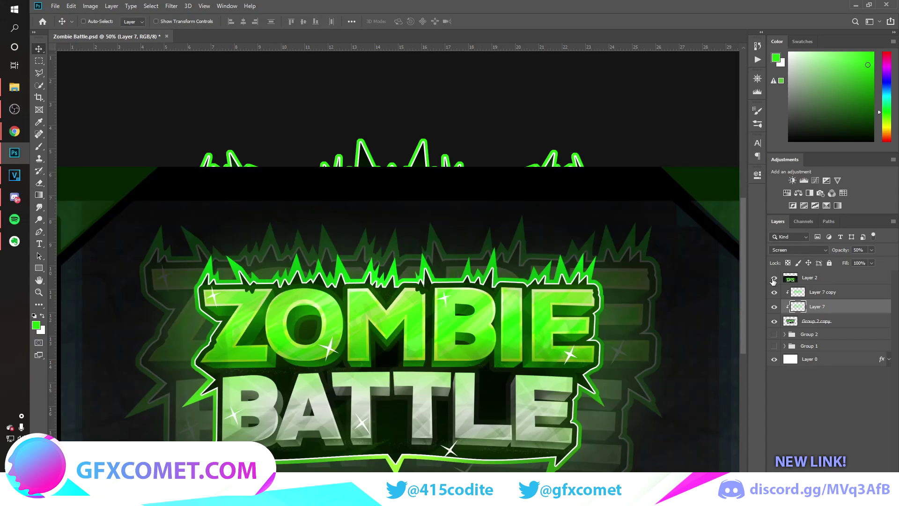
click(773, 279)
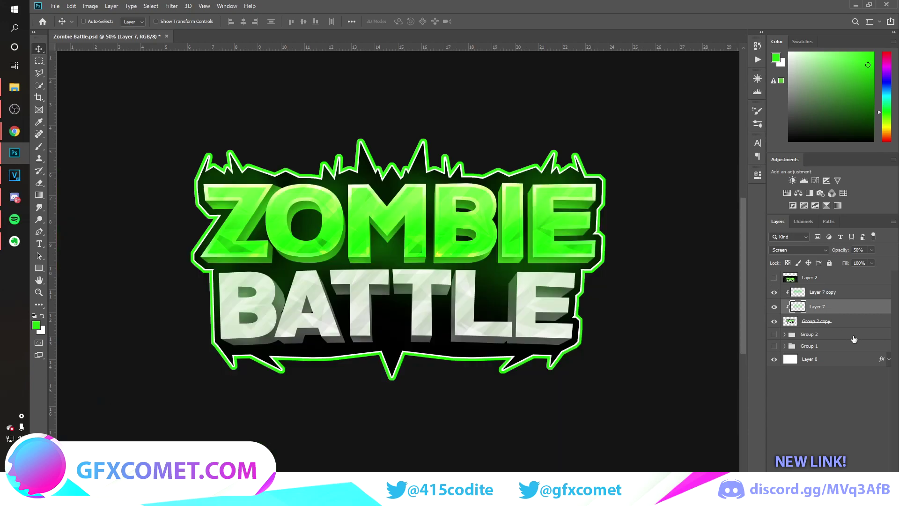
Step: Add a black-to-white Gradient Overlay to the merged logo in Overlay mode at 51% opacity, and lower Layer 7 copy to 35% opacity
right_click(849, 317)
click(791, 124)
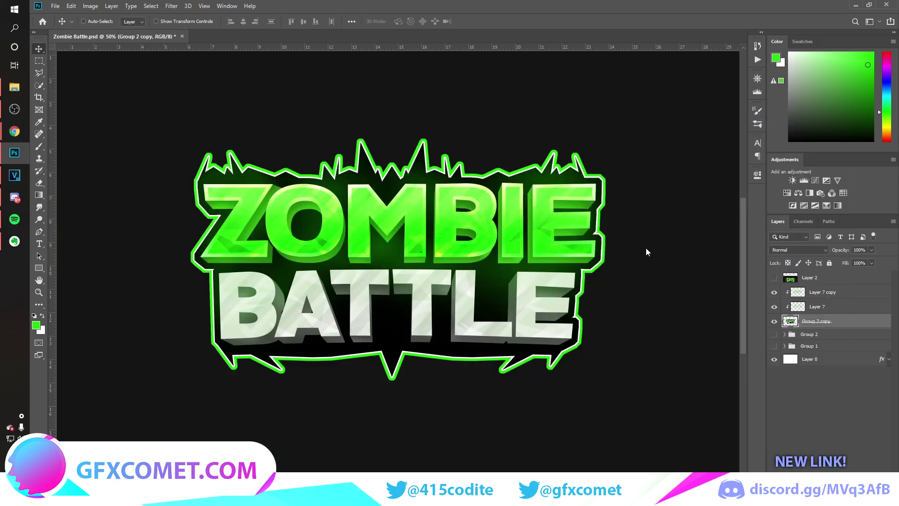
click(560, 286)
drag(736, 179, 715, 184)
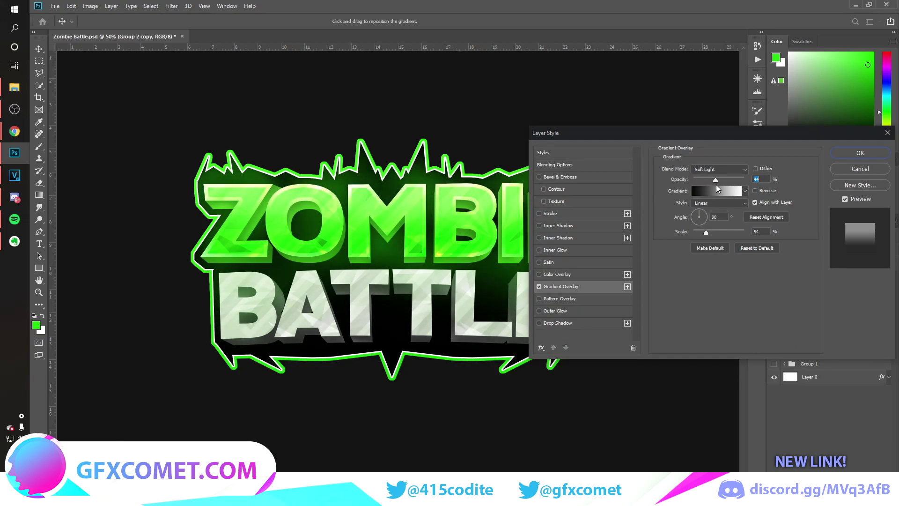
click(718, 172)
click(707, 281)
drag(715, 180, 721, 186)
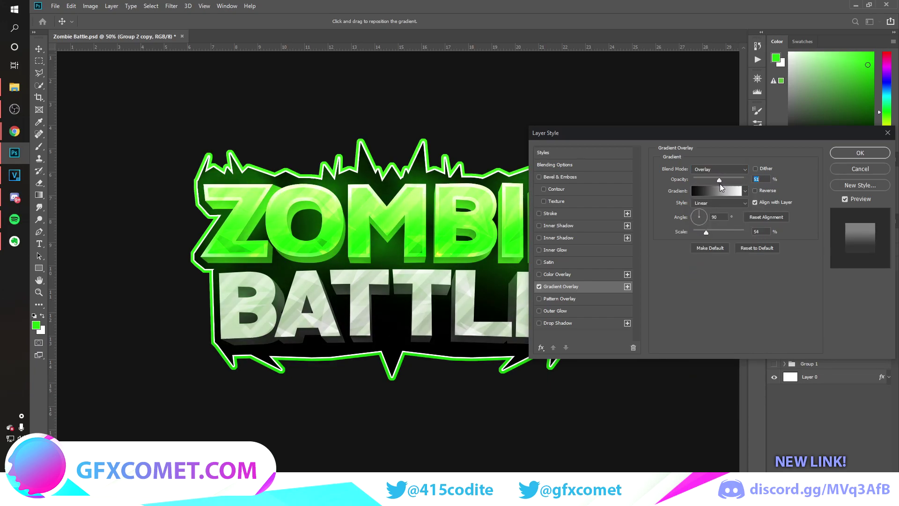
click(851, 155)
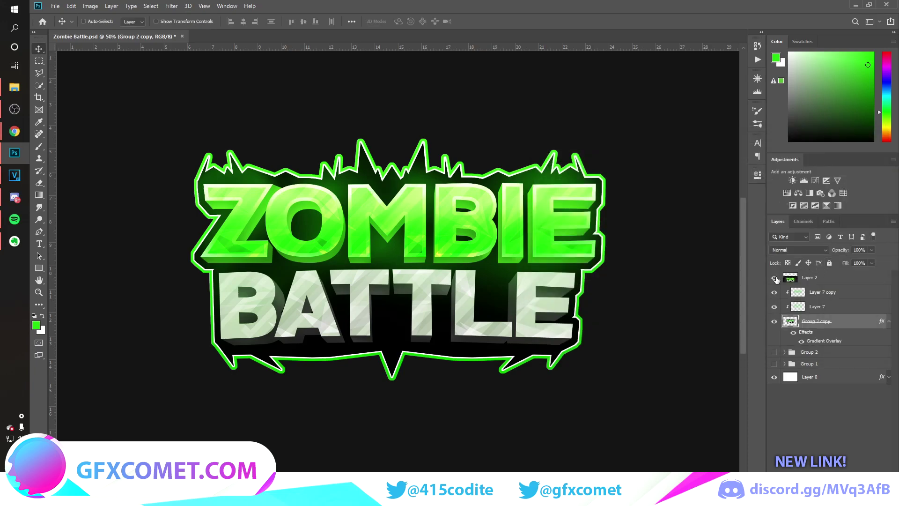
click(775, 278)
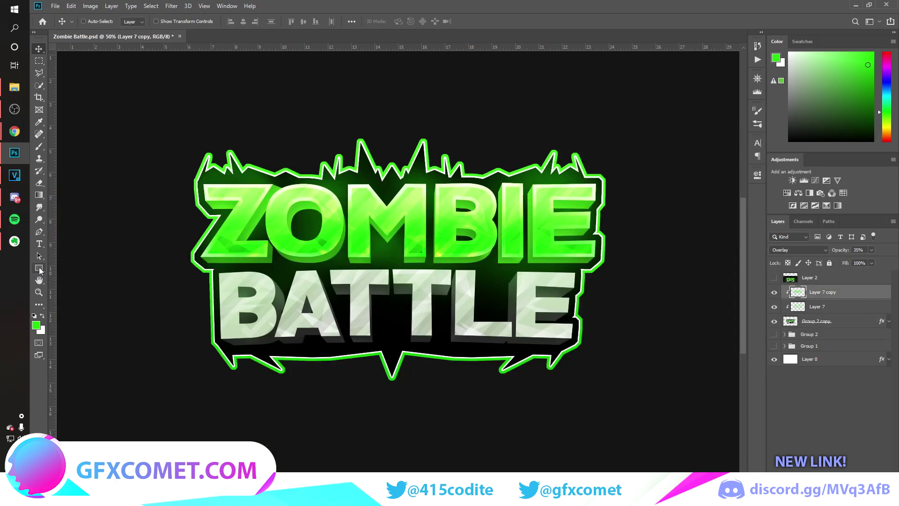
Step: Draw a horizontal rectangle of about 2354 × 135 px across the logo between the two words and fill it white
drag(39, 267, 670, 273)
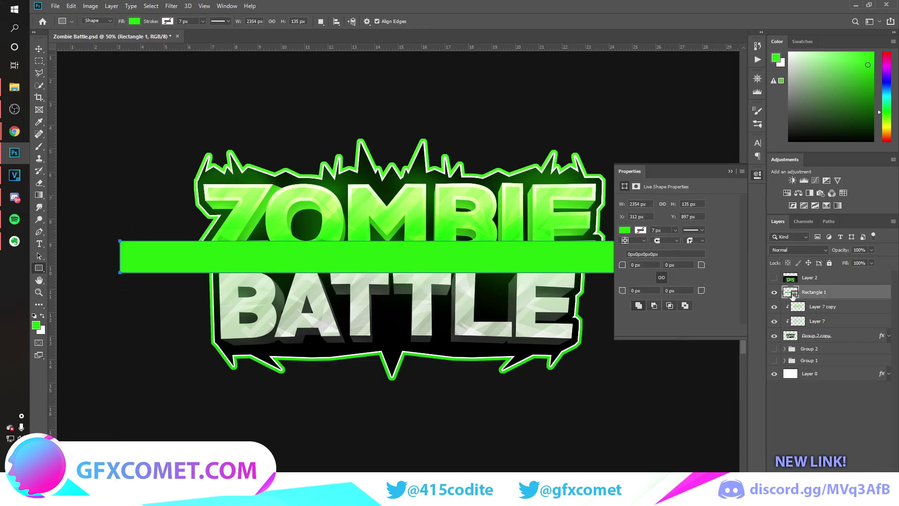
double_click(790, 294)
drag(714, 213, 646, 131)
click(880, 147)
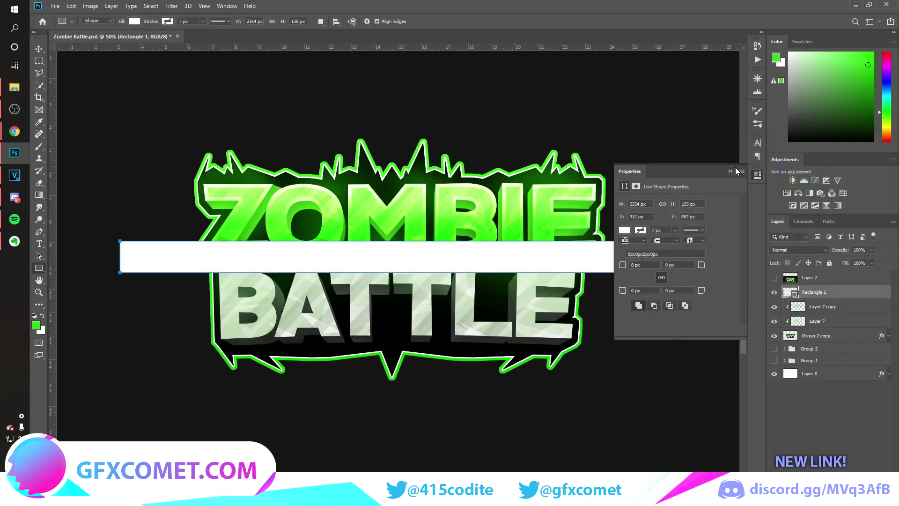
click(757, 174)
click(39, 52)
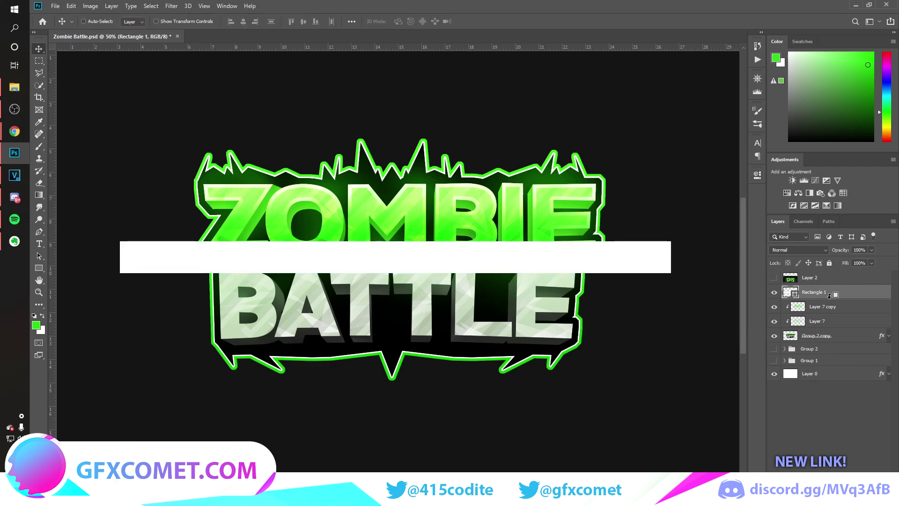
Step: Clip the white rectangle to the merged logo, rotate it into a rising diagonal and move it toward the logo's lower right
key(ctrl+alt+g)
key(ctrl+t)
drag(515, 288, 480, 186)
key(Return)
drag(468, 222, 626, 296)
Step: Duplicate the diagonal white stripe at intervals across the whole logo, merging copies along the way
alt+drag(615, 279, 539, 220)
shift+click(862, 323)
key(ctrl+e)
alt+drag(670, 279, 512, 209)
alt+drag(482, 199, 356, 140)
Step: Set the stripes to Soft Light and partly erase them over the logo with a soft 250 px eraser at 41% opacity
click(799, 249)
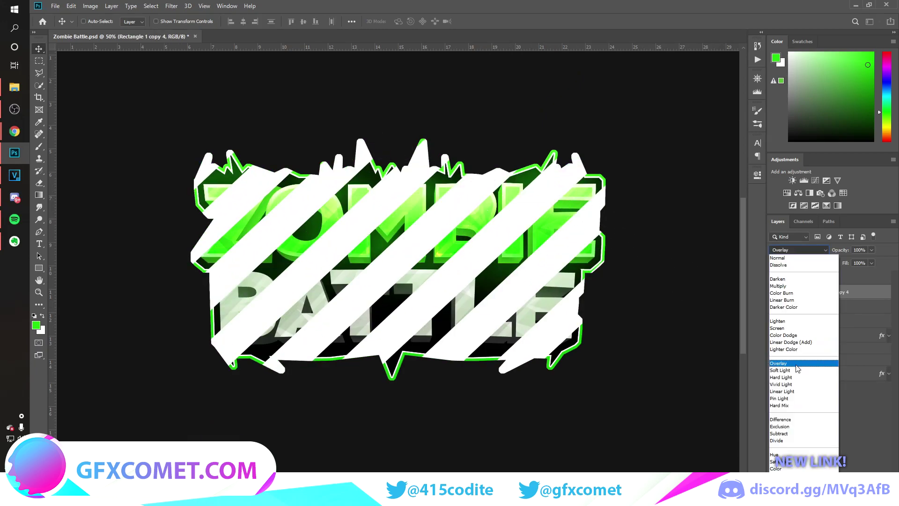
click(796, 370)
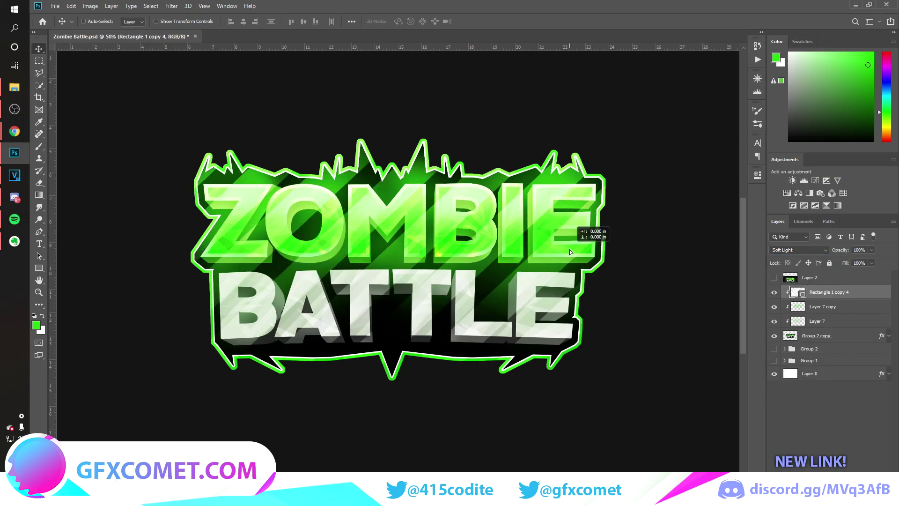
key(e)
click(569, 249)
click(425, 190)
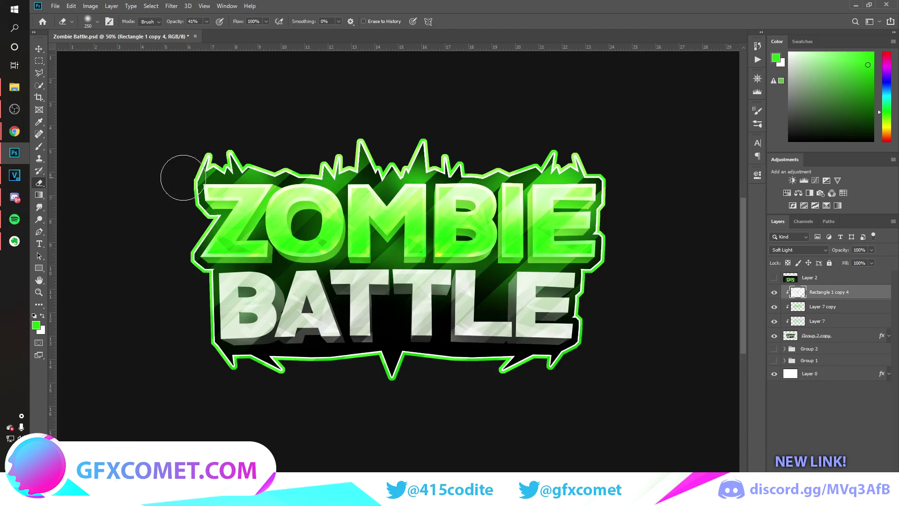
key(v)
key(ctrl+minus)
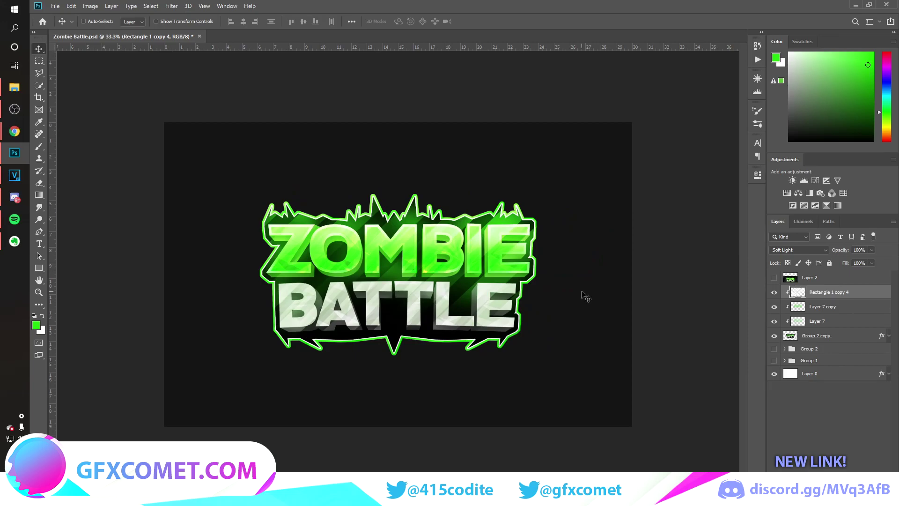
key(ctrl+plus)
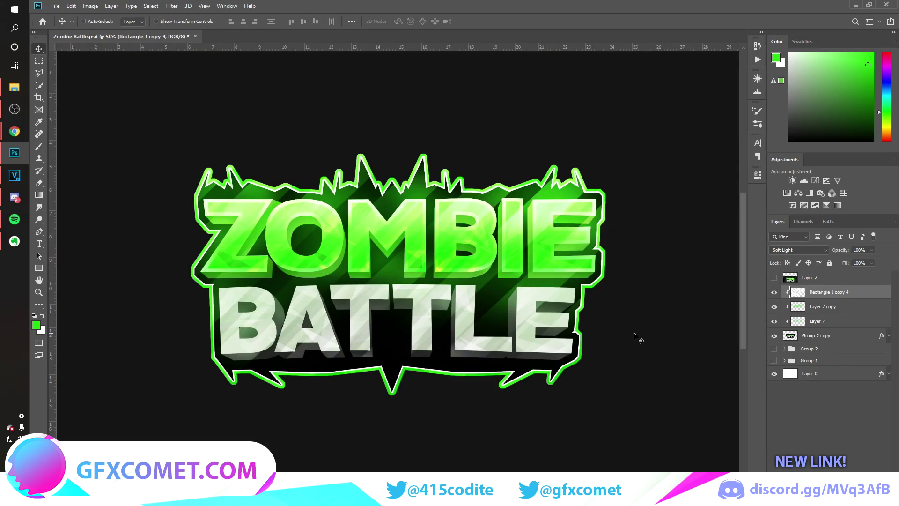